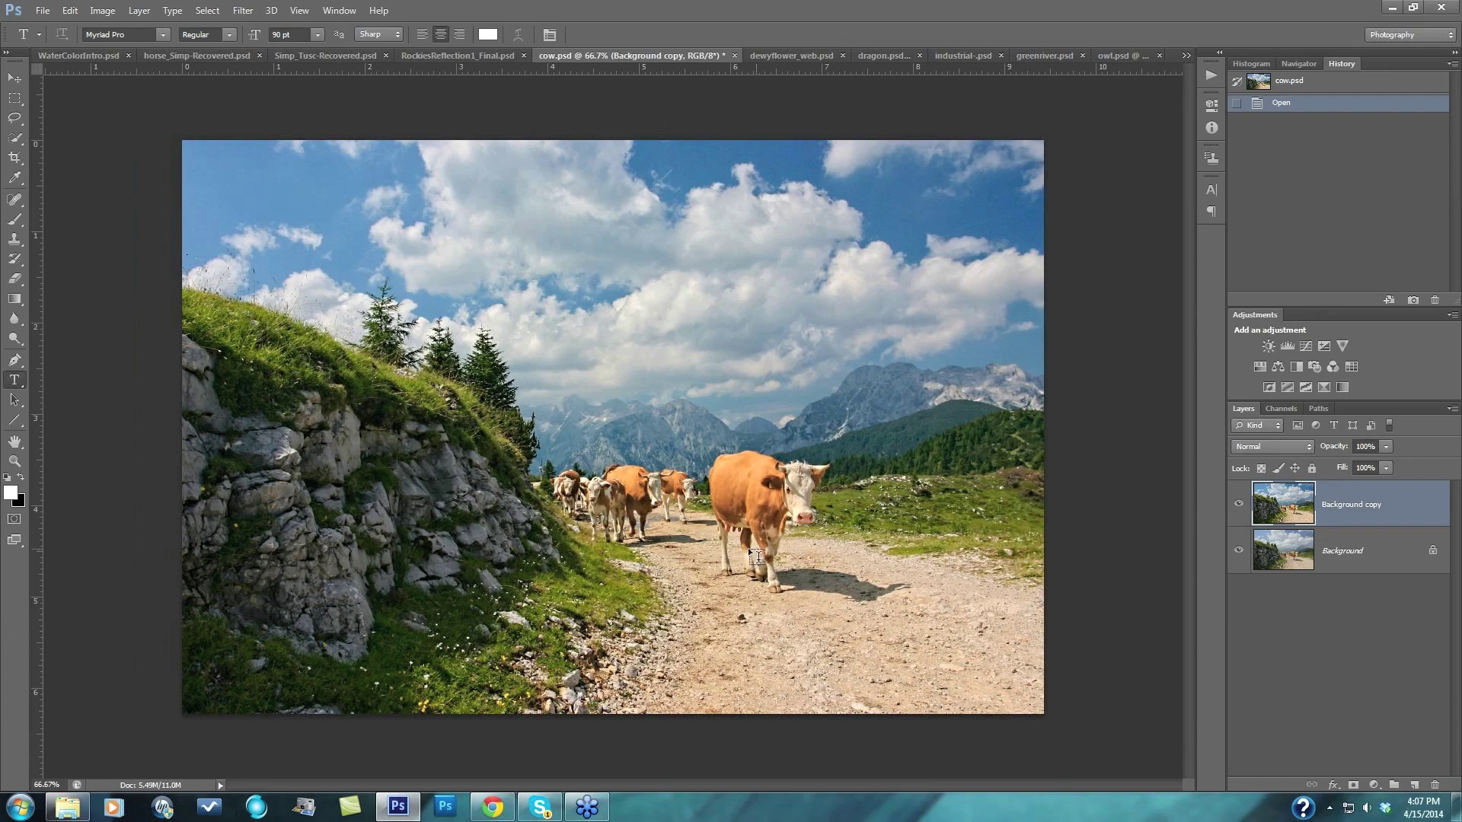
Step: Toggle the Background copy layer in dewyflower_web.psd and dragon.psd to compare, then move to industrial.psd
left_click(788, 55)
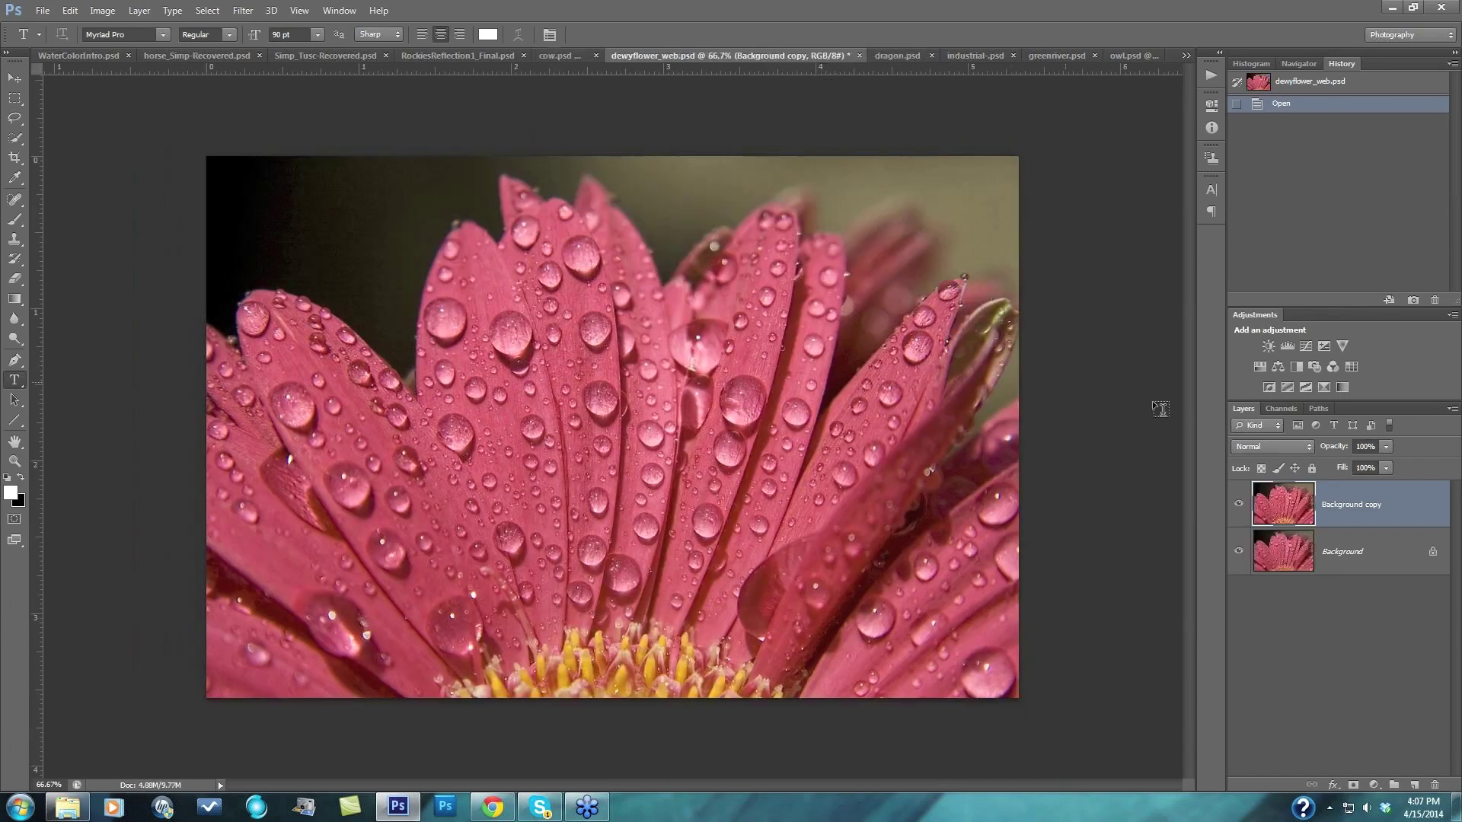
left_click(1238, 507)
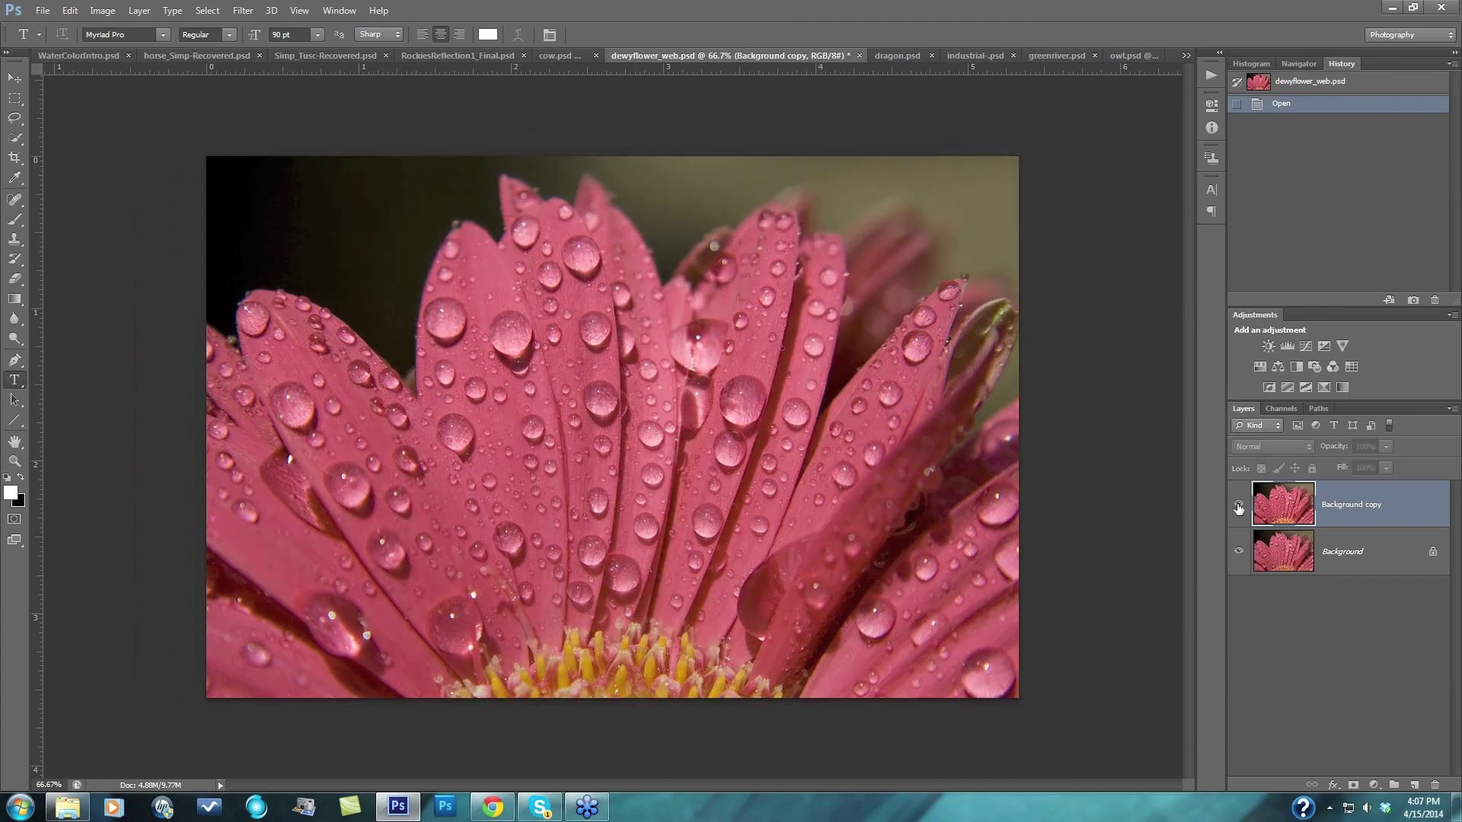
left_click(1238, 507)
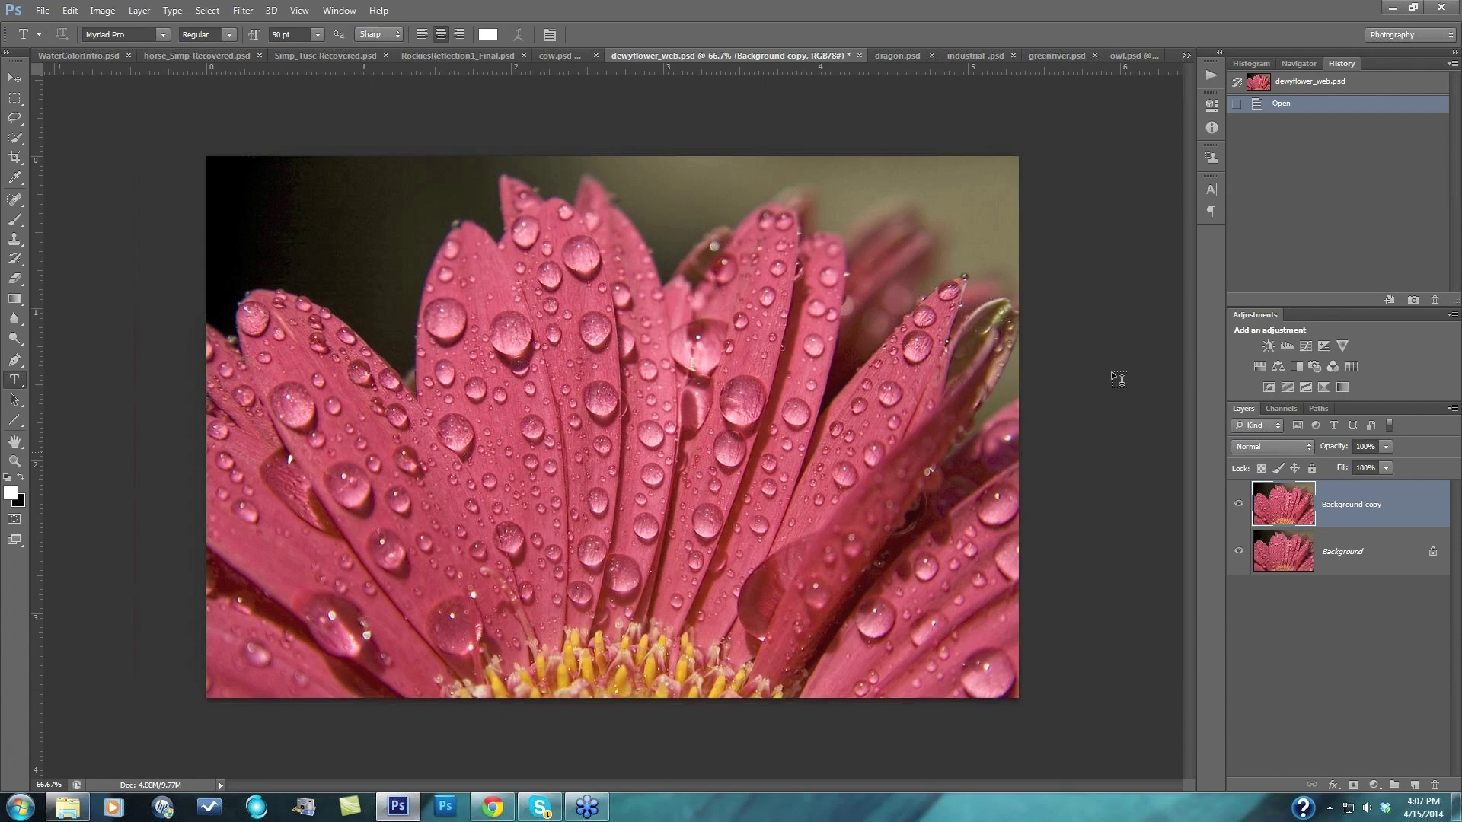
left_click(892, 55)
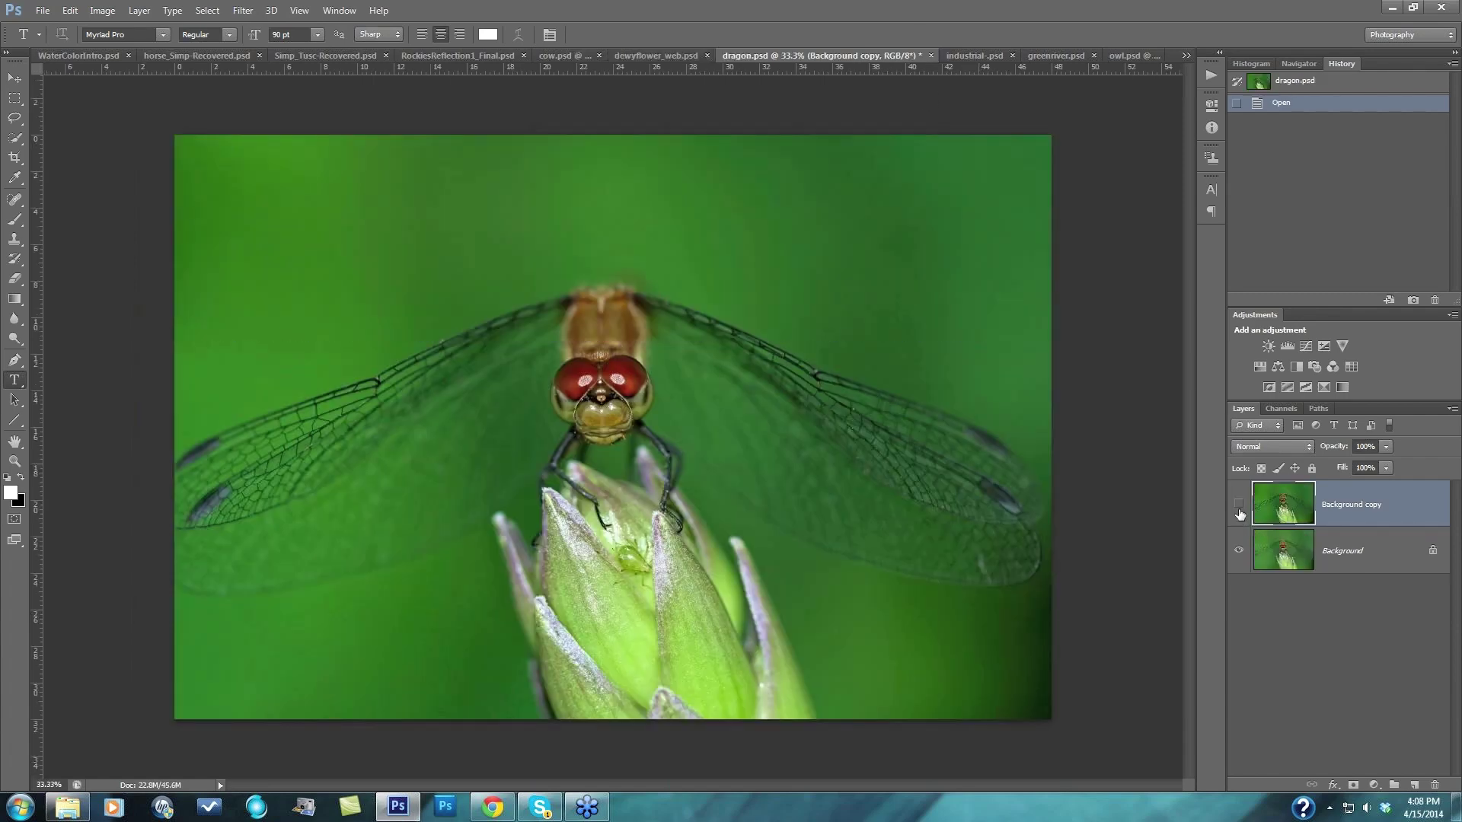
left_click(1239, 507)
left_click(970, 57)
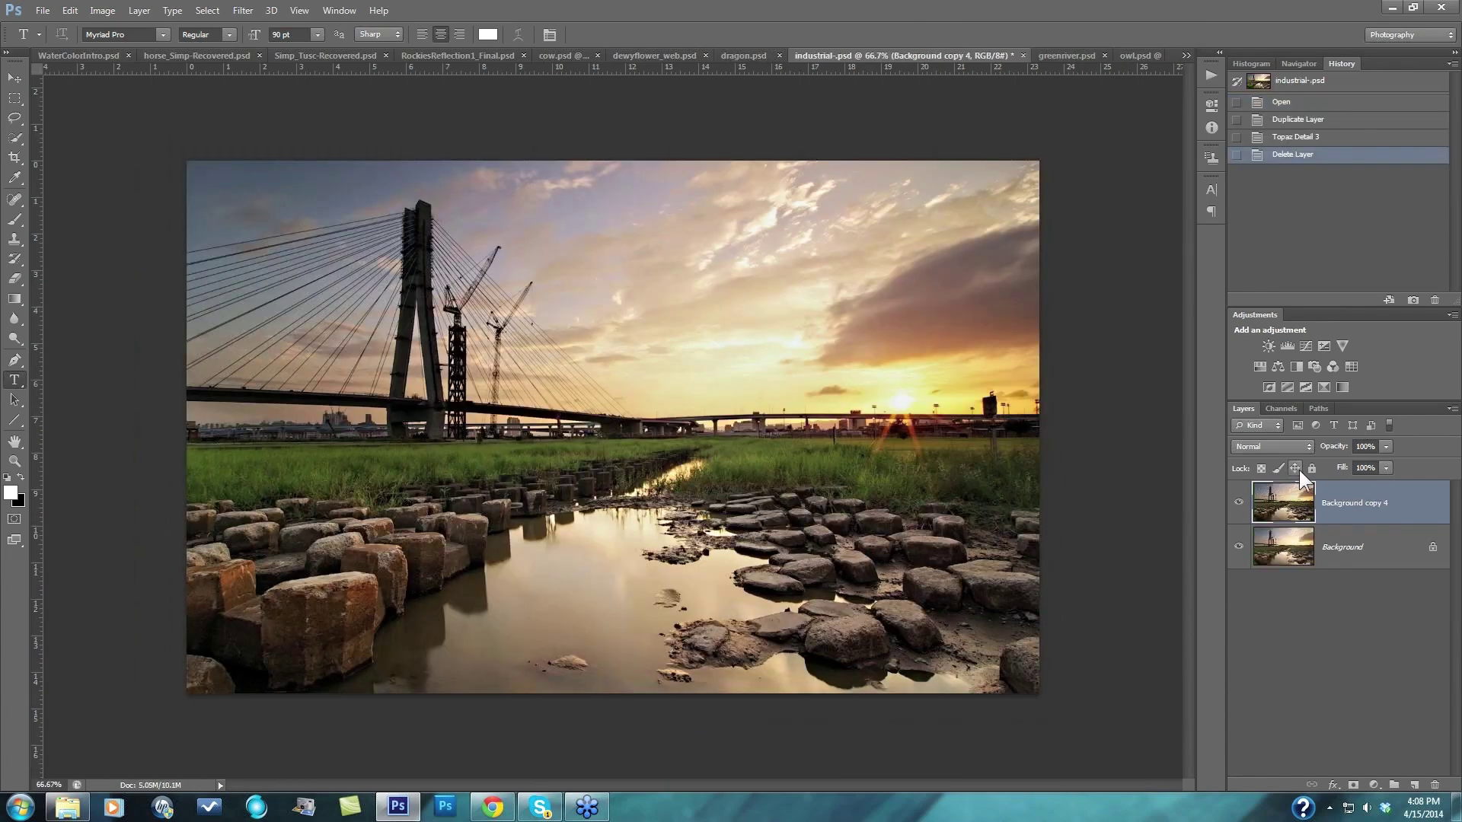
Step: Compare Background copy 4 against the original bridge photo, leaving Background copy 4 hidden
left_click(1237, 502)
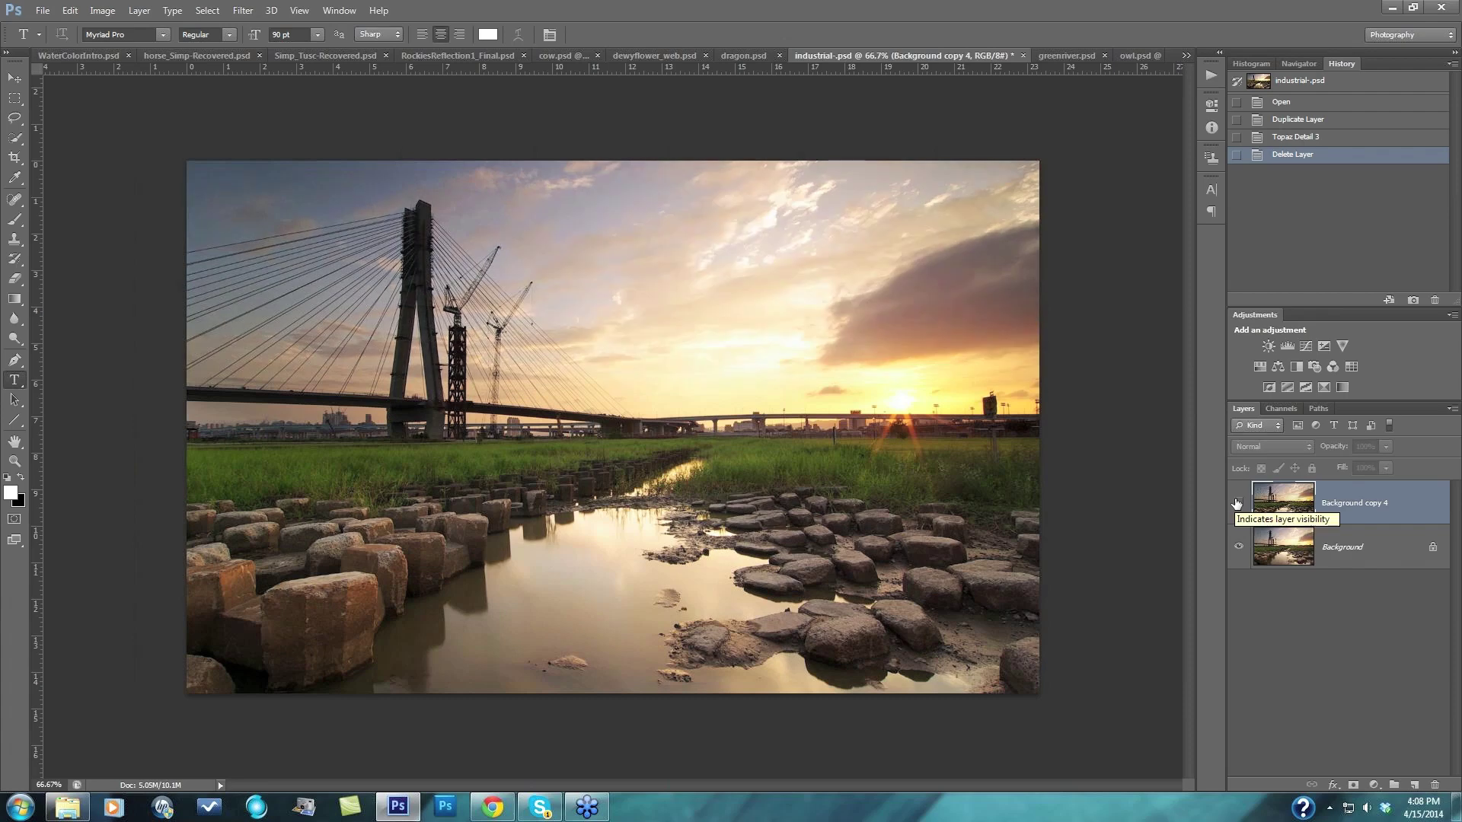
left_click(1238, 504)
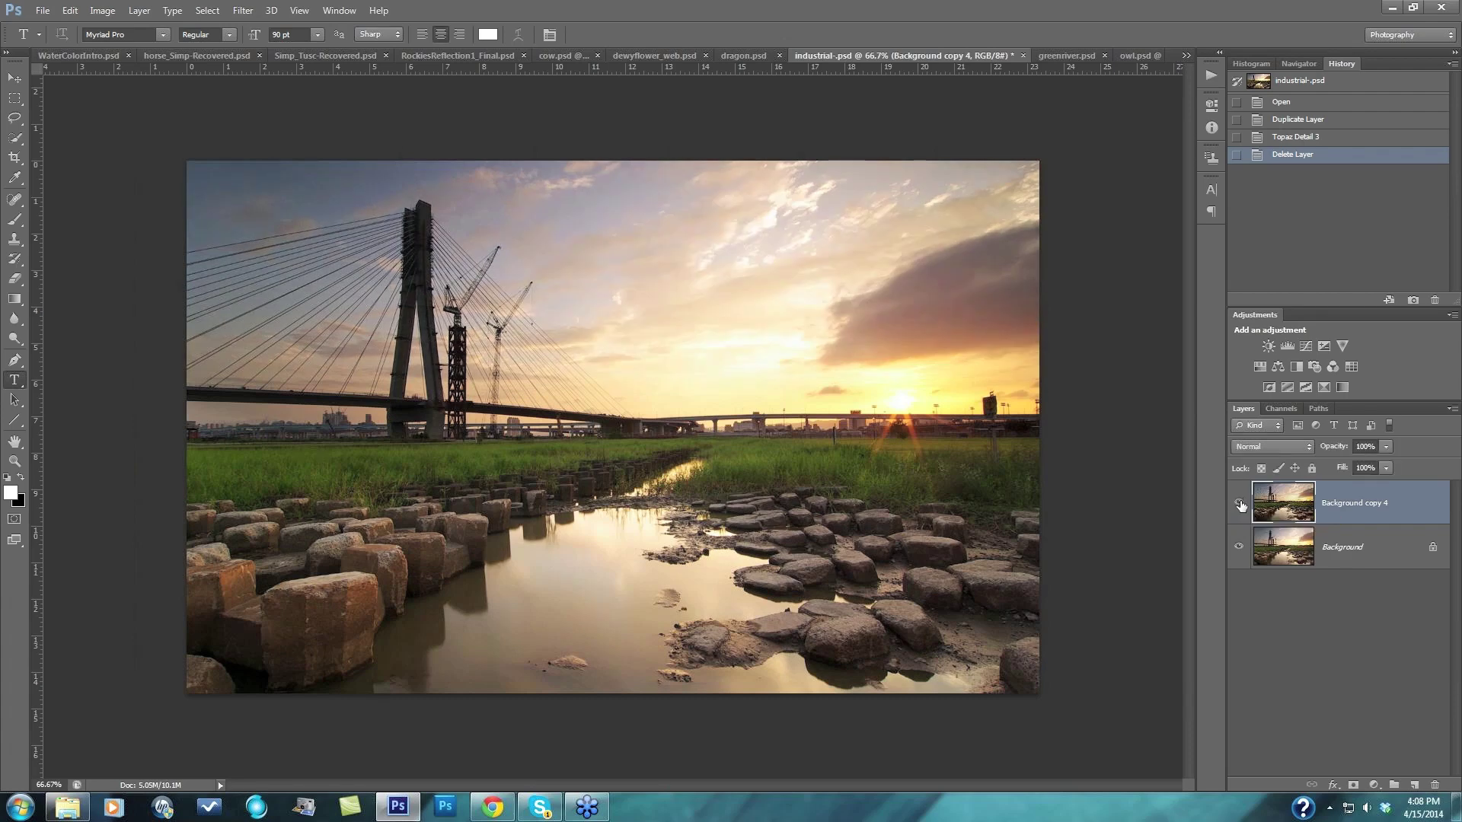
left_click(1238, 504)
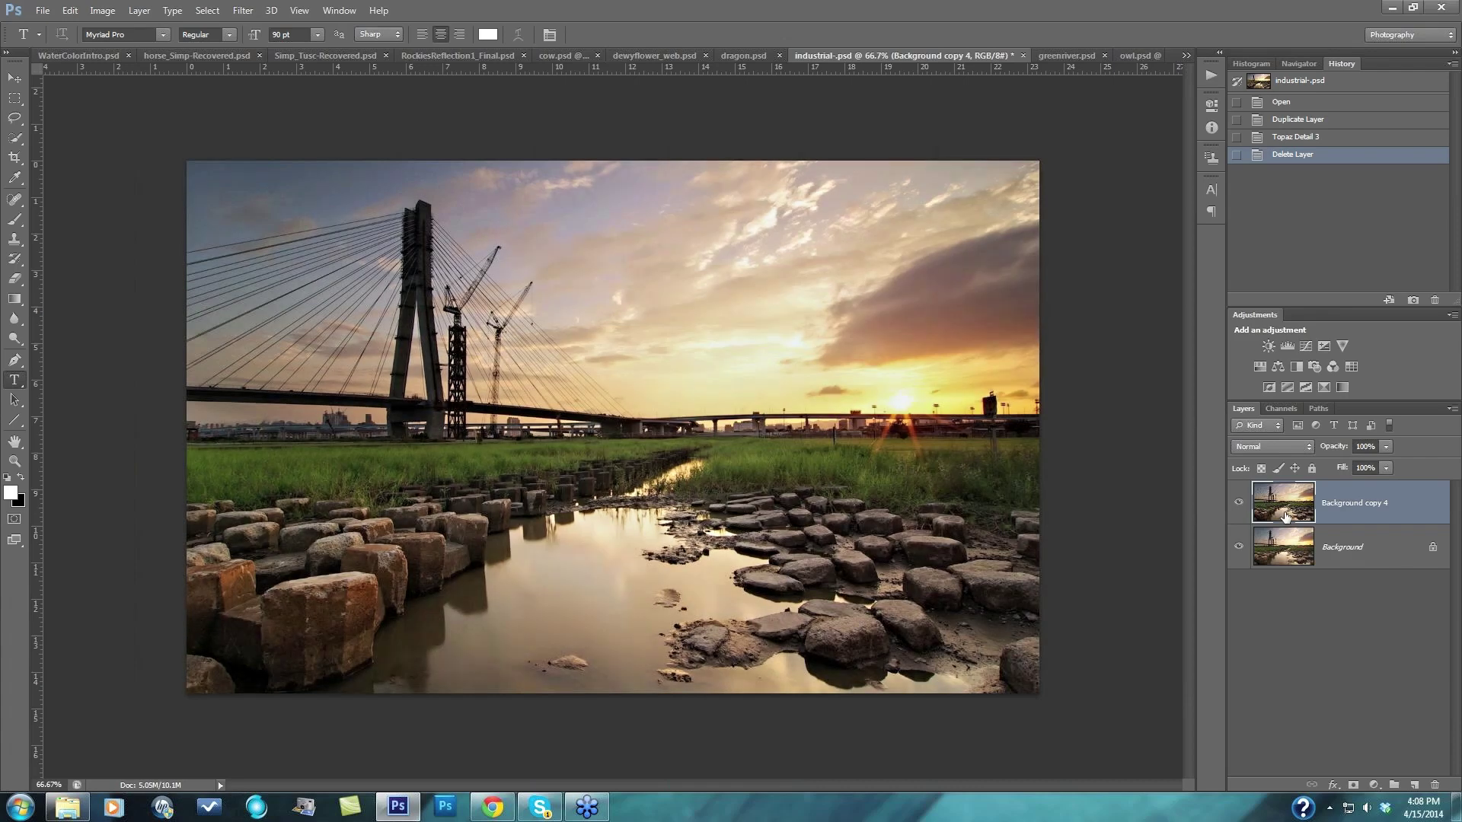
left_click(1239, 502)
Step: Duplicate the Background layer into a new Background copy and open the Filter menu
left_click(1352, 555)
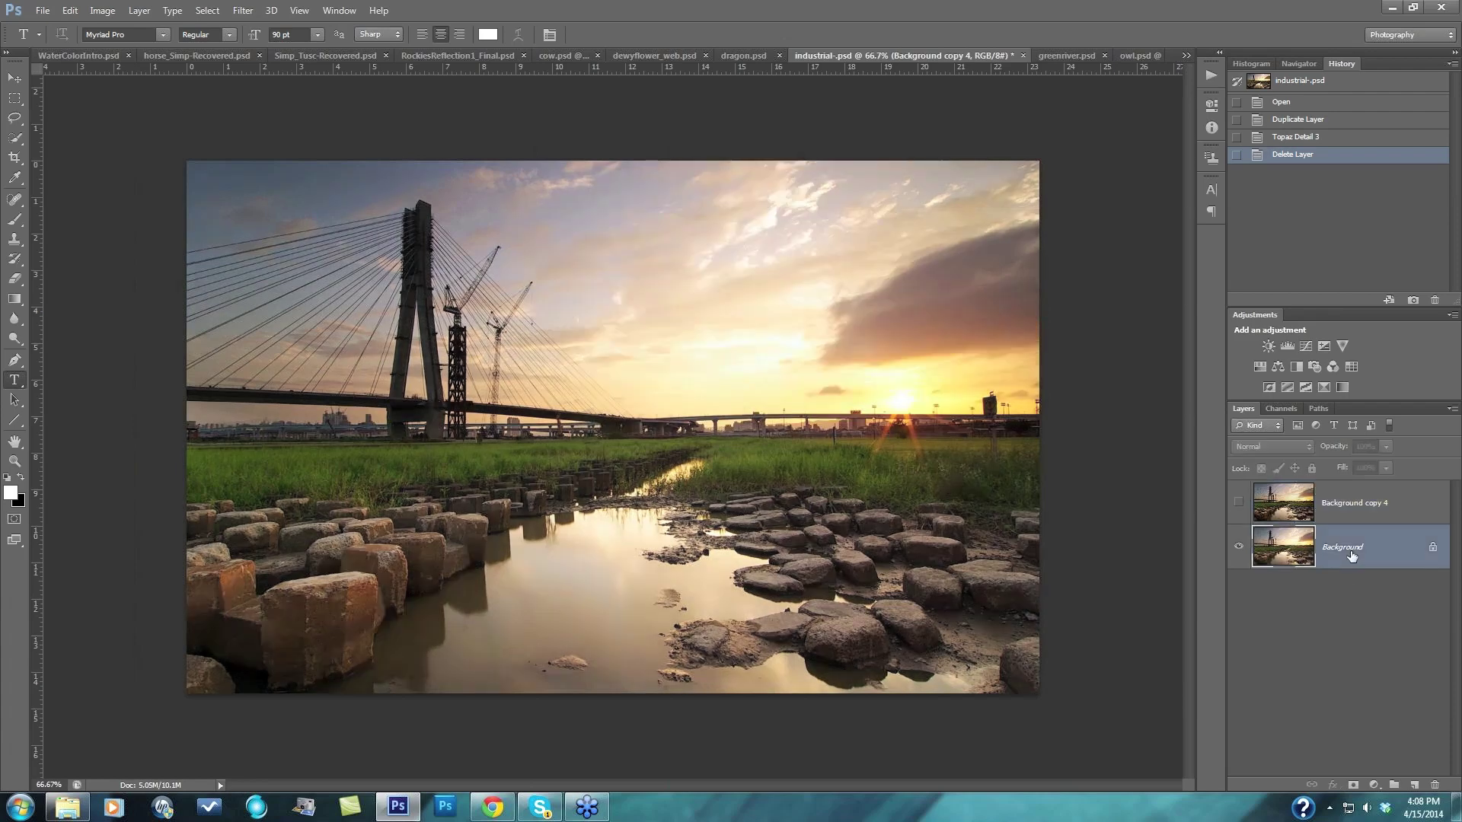
left_click_drag(1352, 555, 1414, 786)
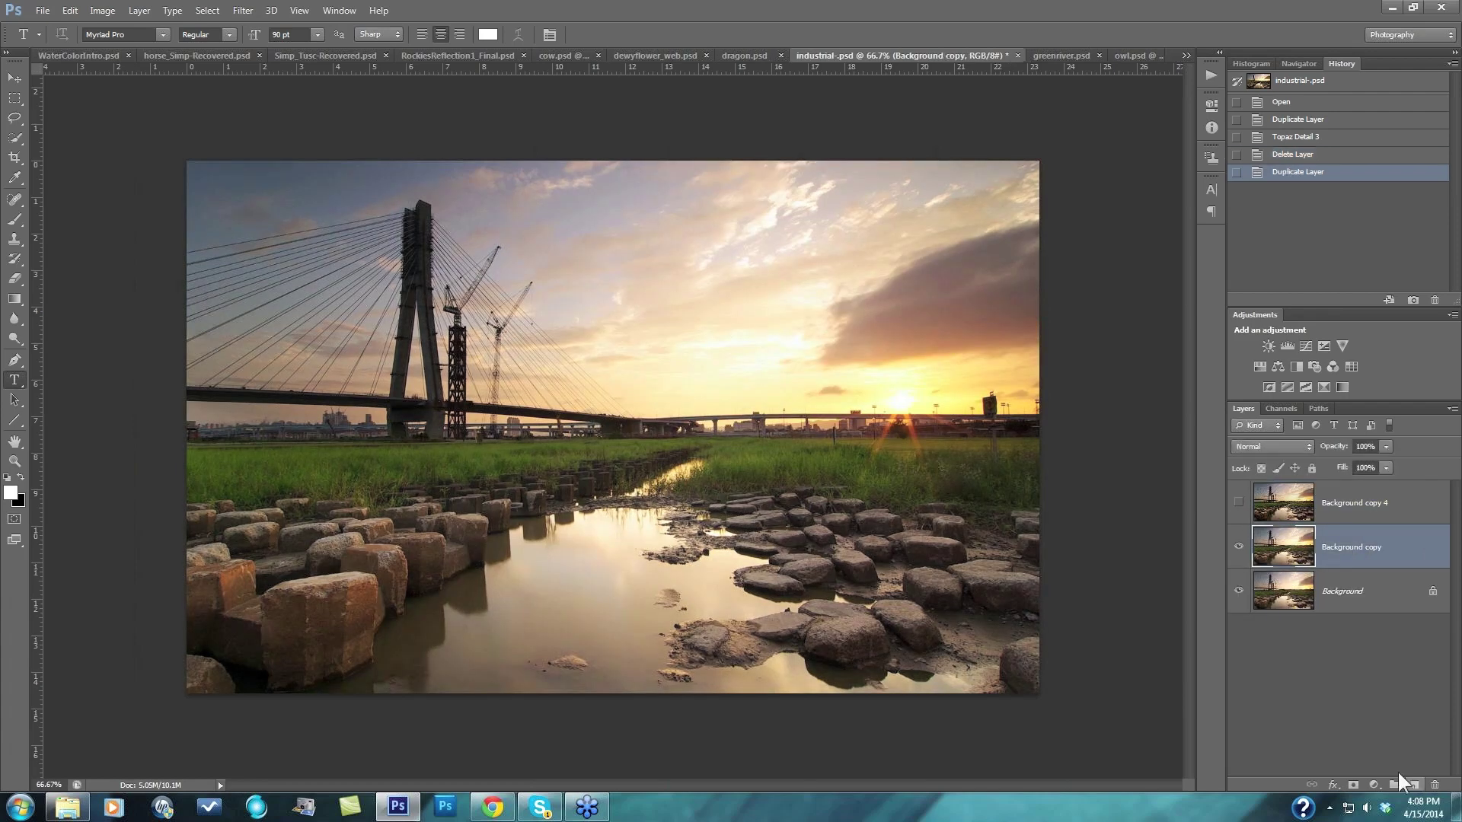
left_click(243, 10)
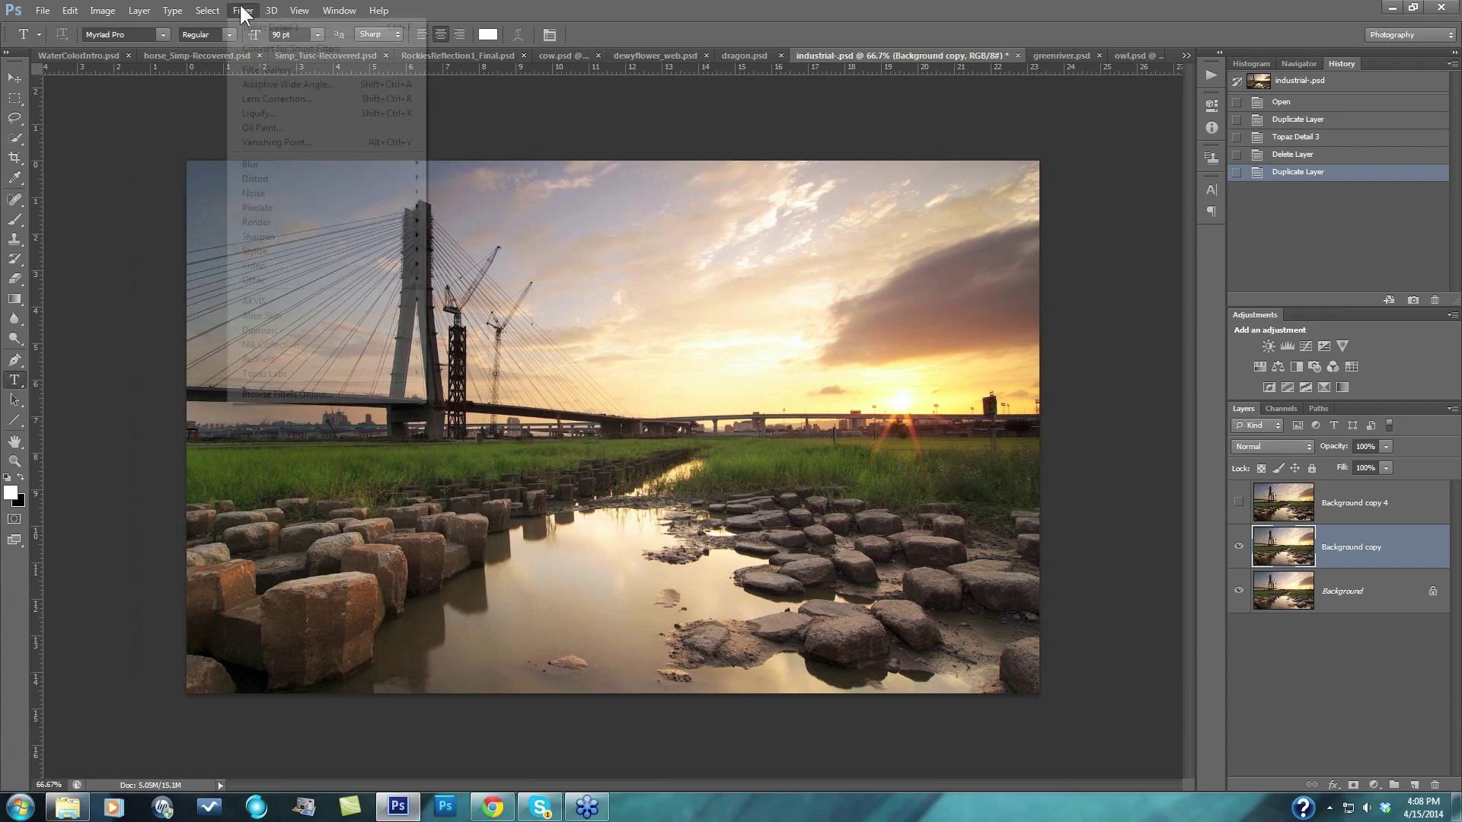
Step: Launch Topaz Detail 3, set the preview zoom to 100%, and reset all Detail and Tone settings
mouse_move(336, 374)
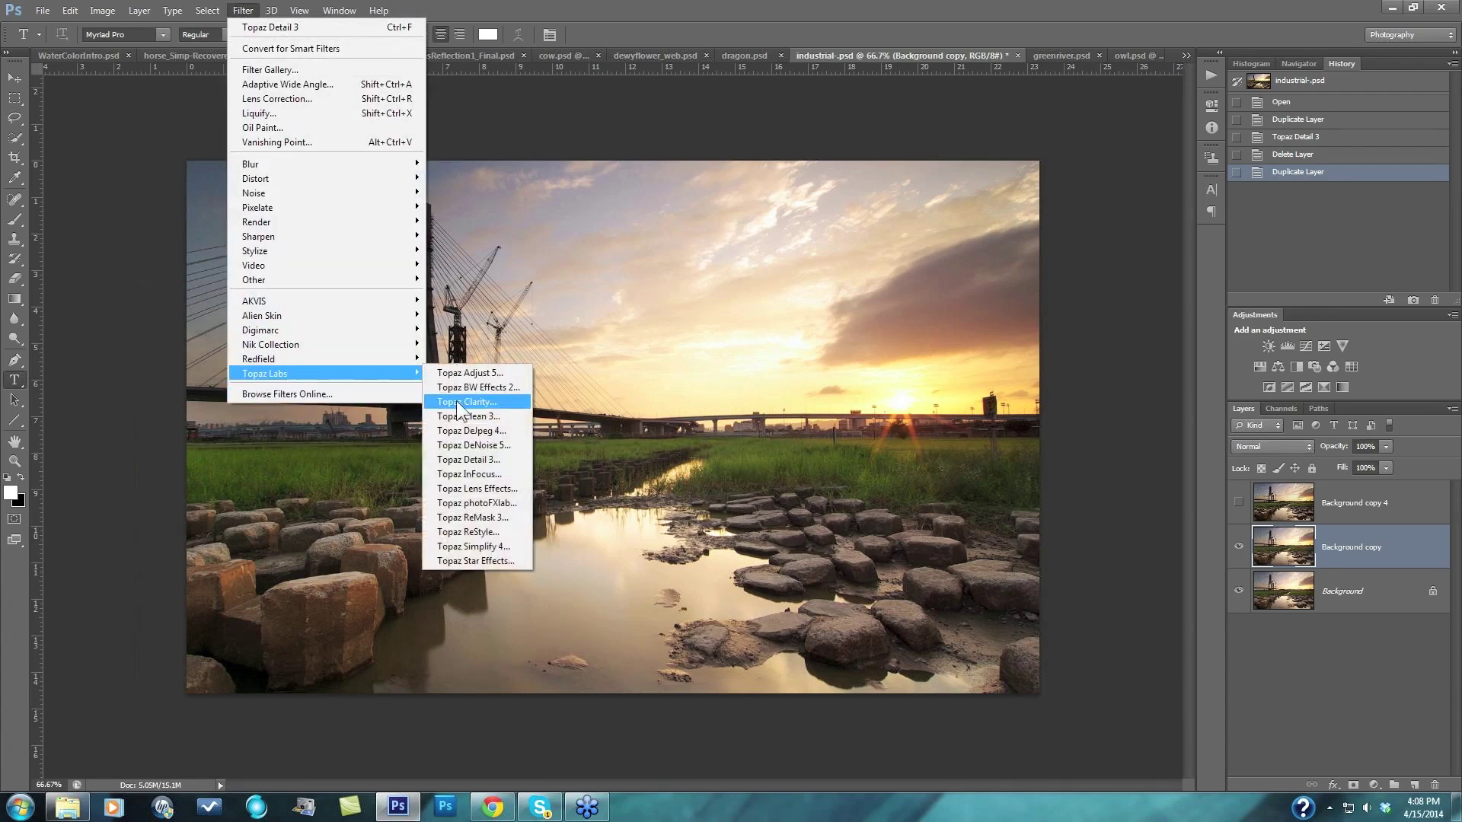
left_click(467, 459)
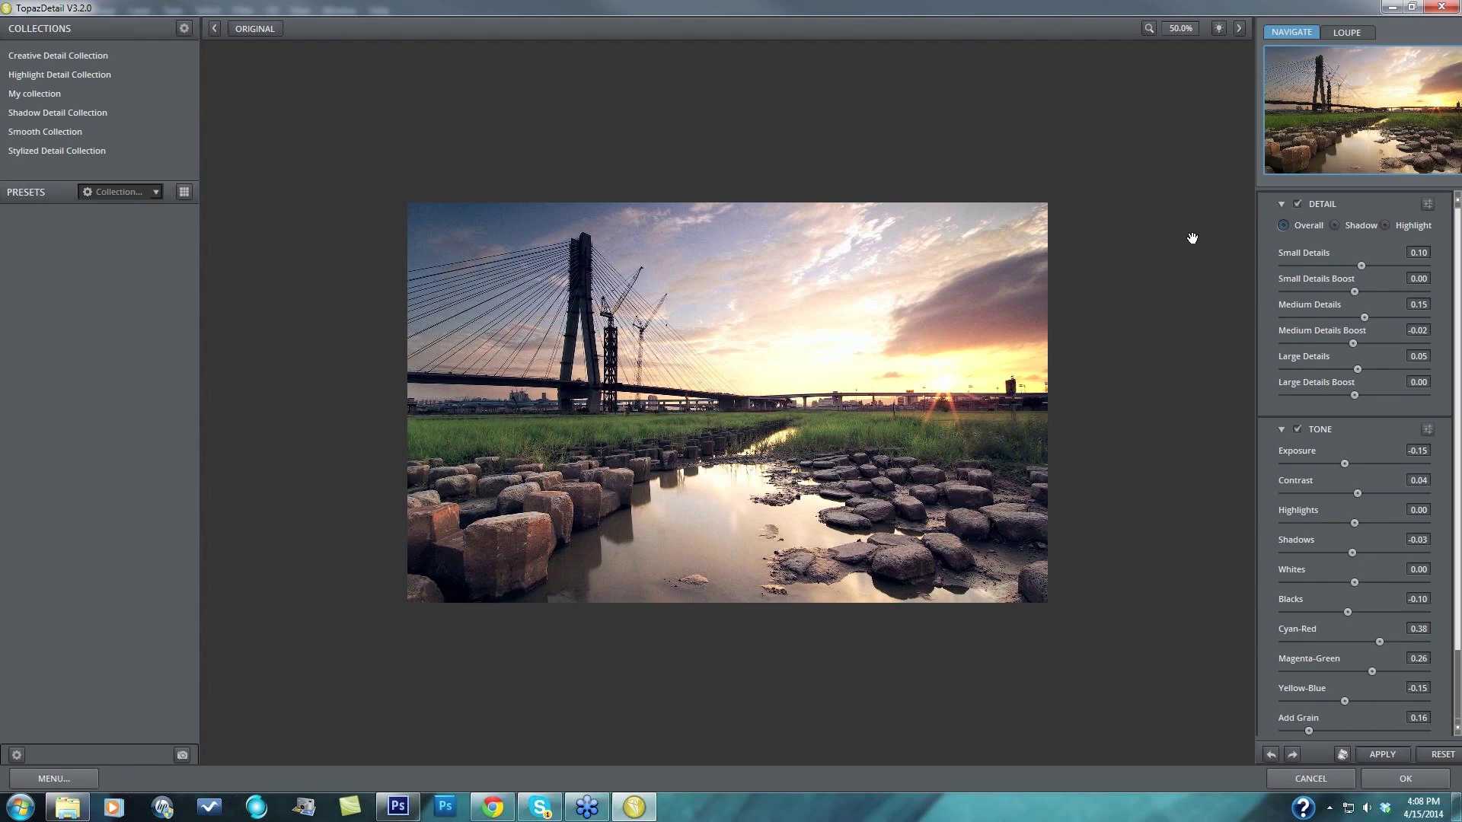
left_click(1181, 28)
left_click(1187, 93)
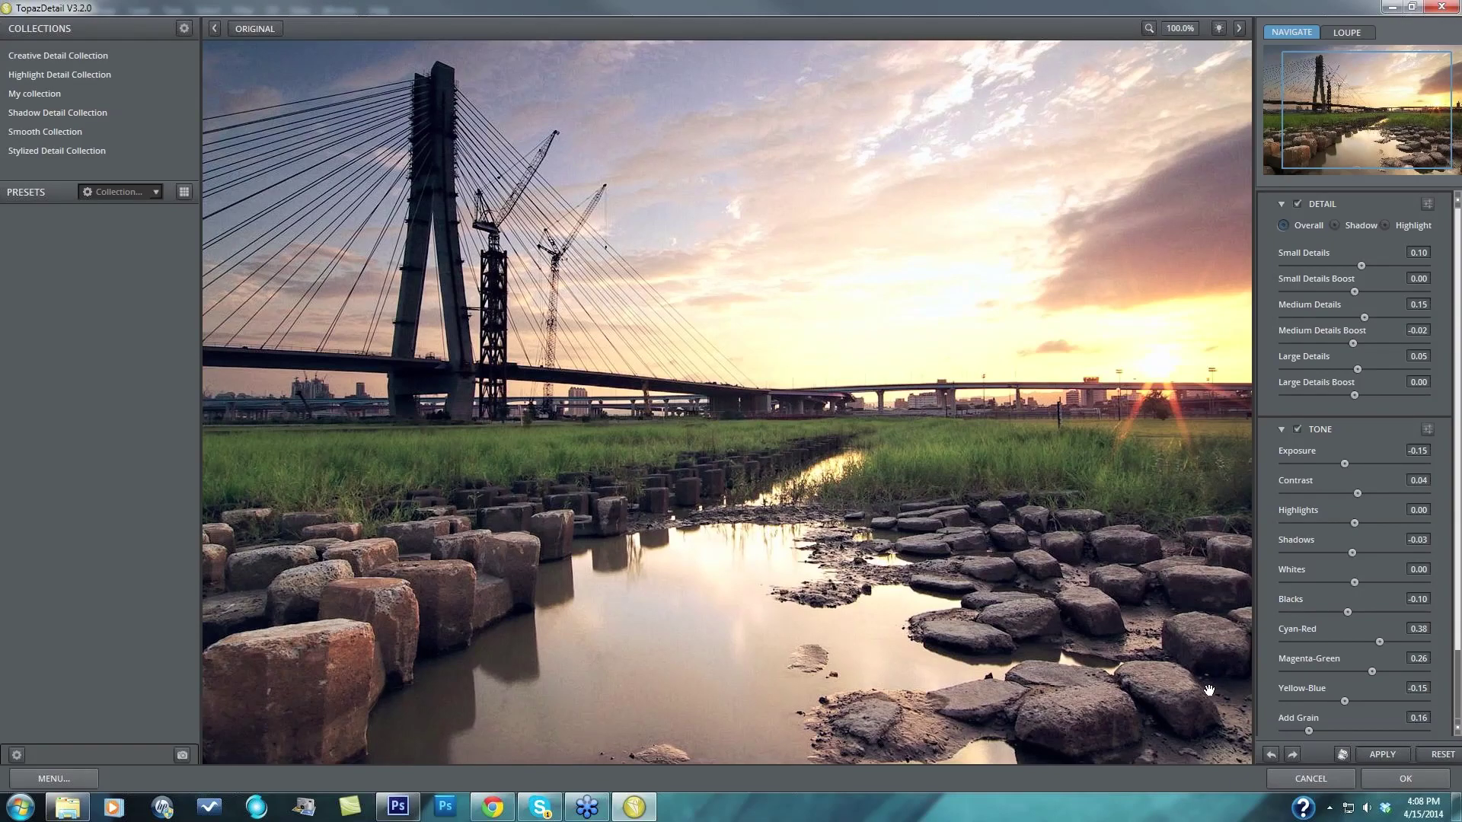
left_click(1443, 757)
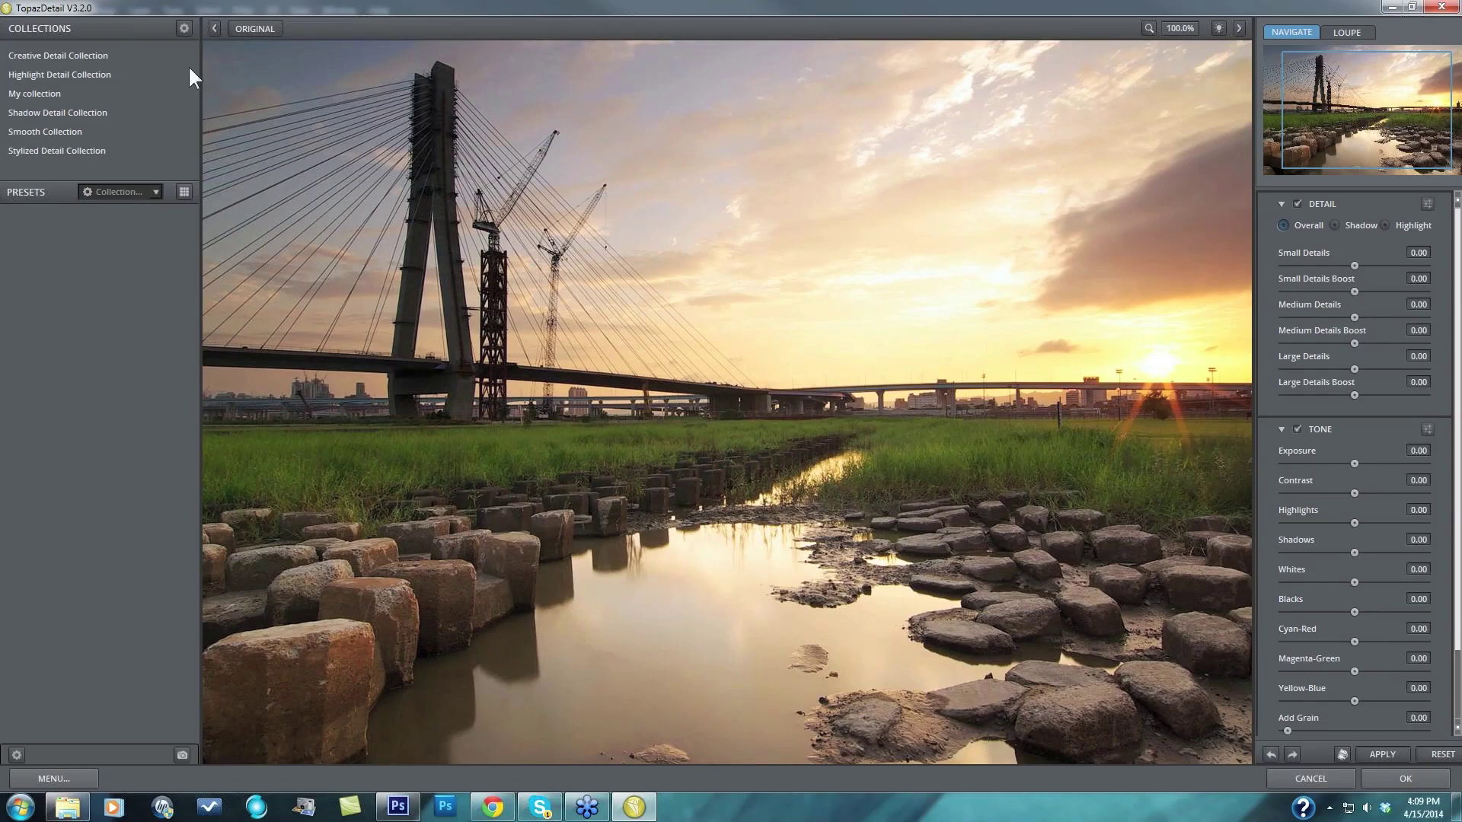
left_click(90, 56)
Step: Apply Stylized Detail Collection's Architectural Detail I preset and hold on the preview to compare with the original
left_click(61, 150)
left_click(92, 220)
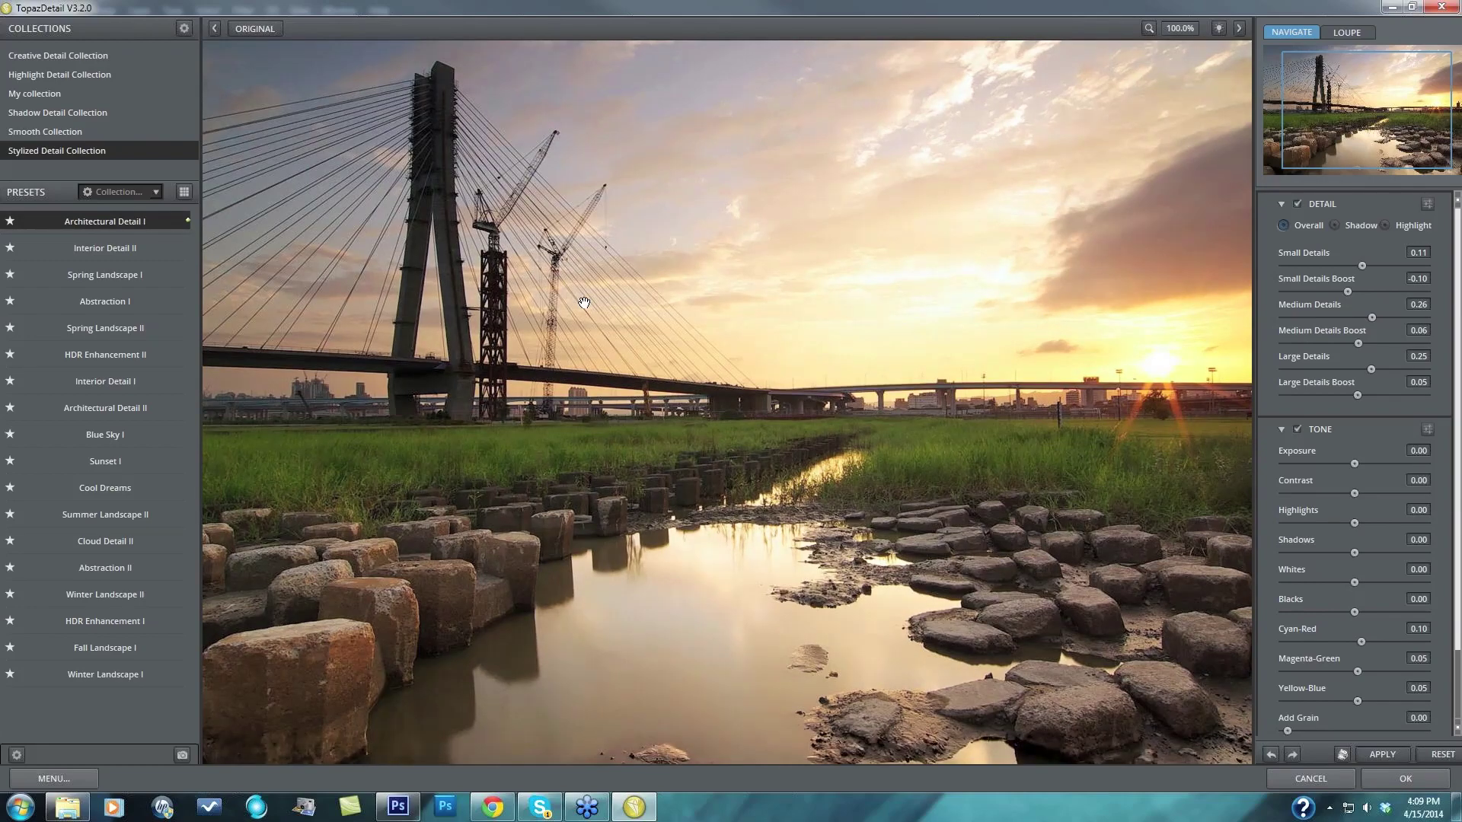
left_click_drag(584, 303, 627, 373)
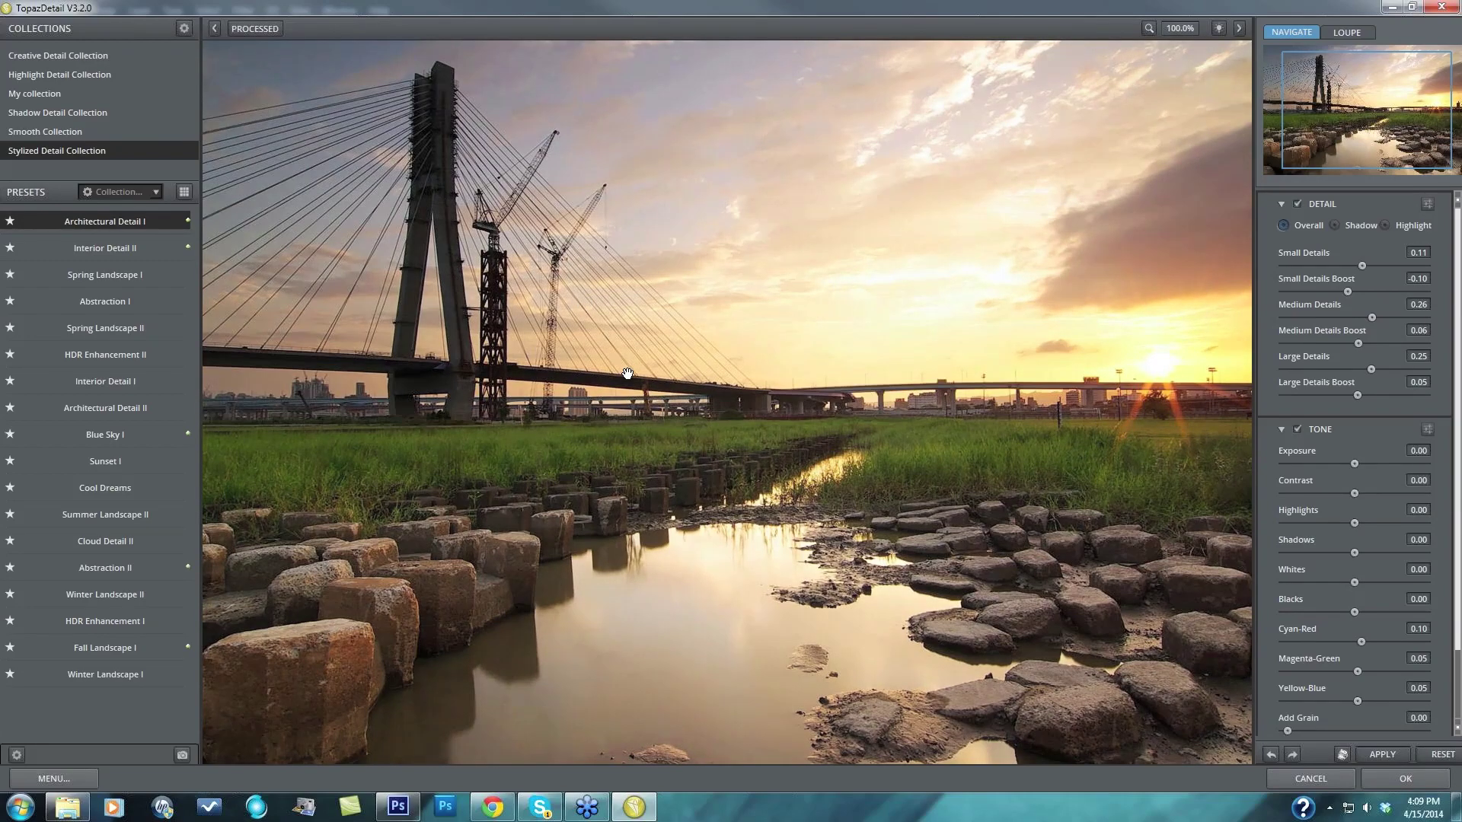
left_click_drag(627, 373, 1154, 36)
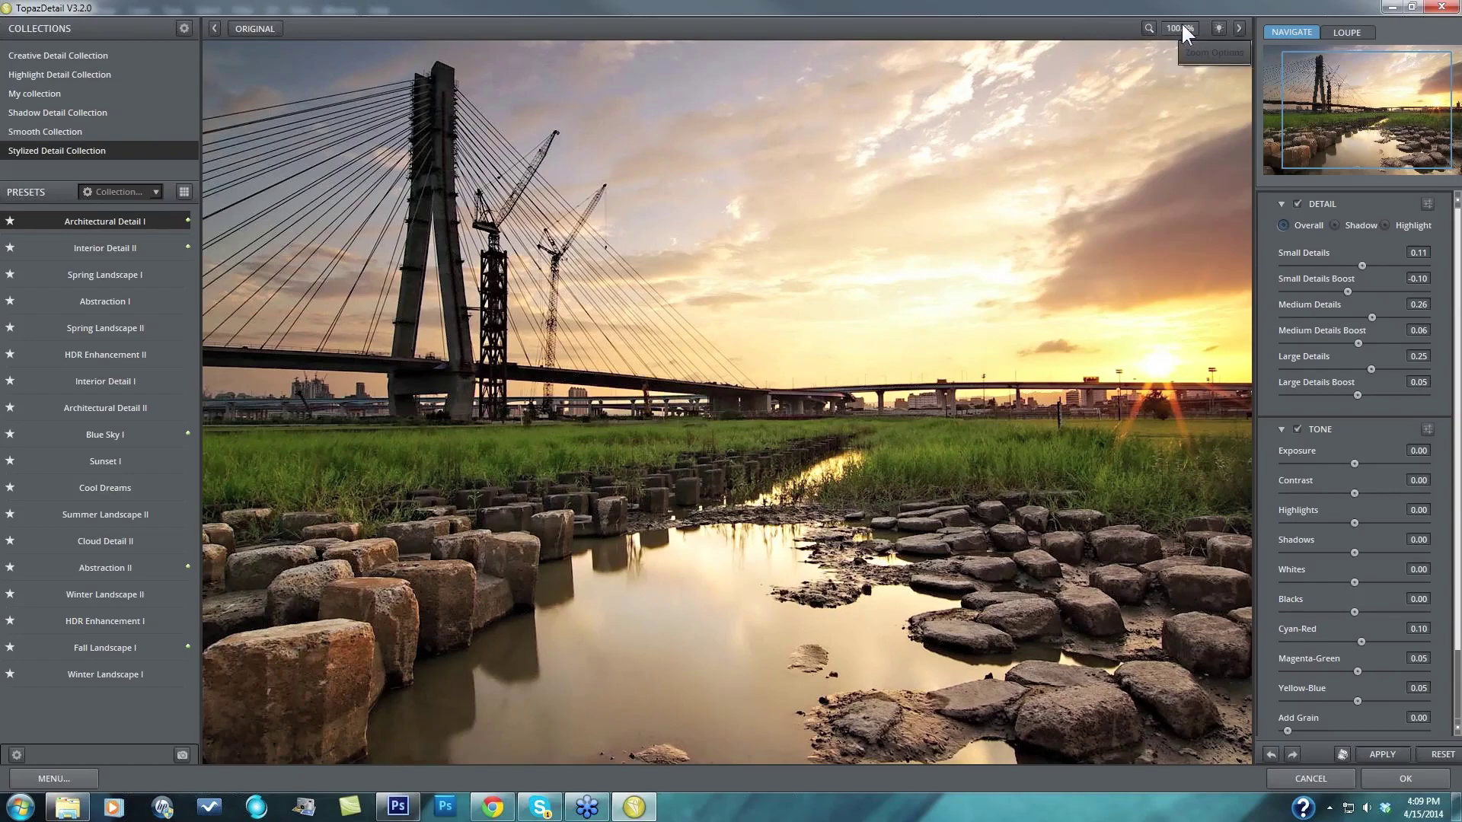
Step: Hide both side panels, zoom out to 50%, and cycle the preview backdrop to medium grey
left_click(1237, 28)
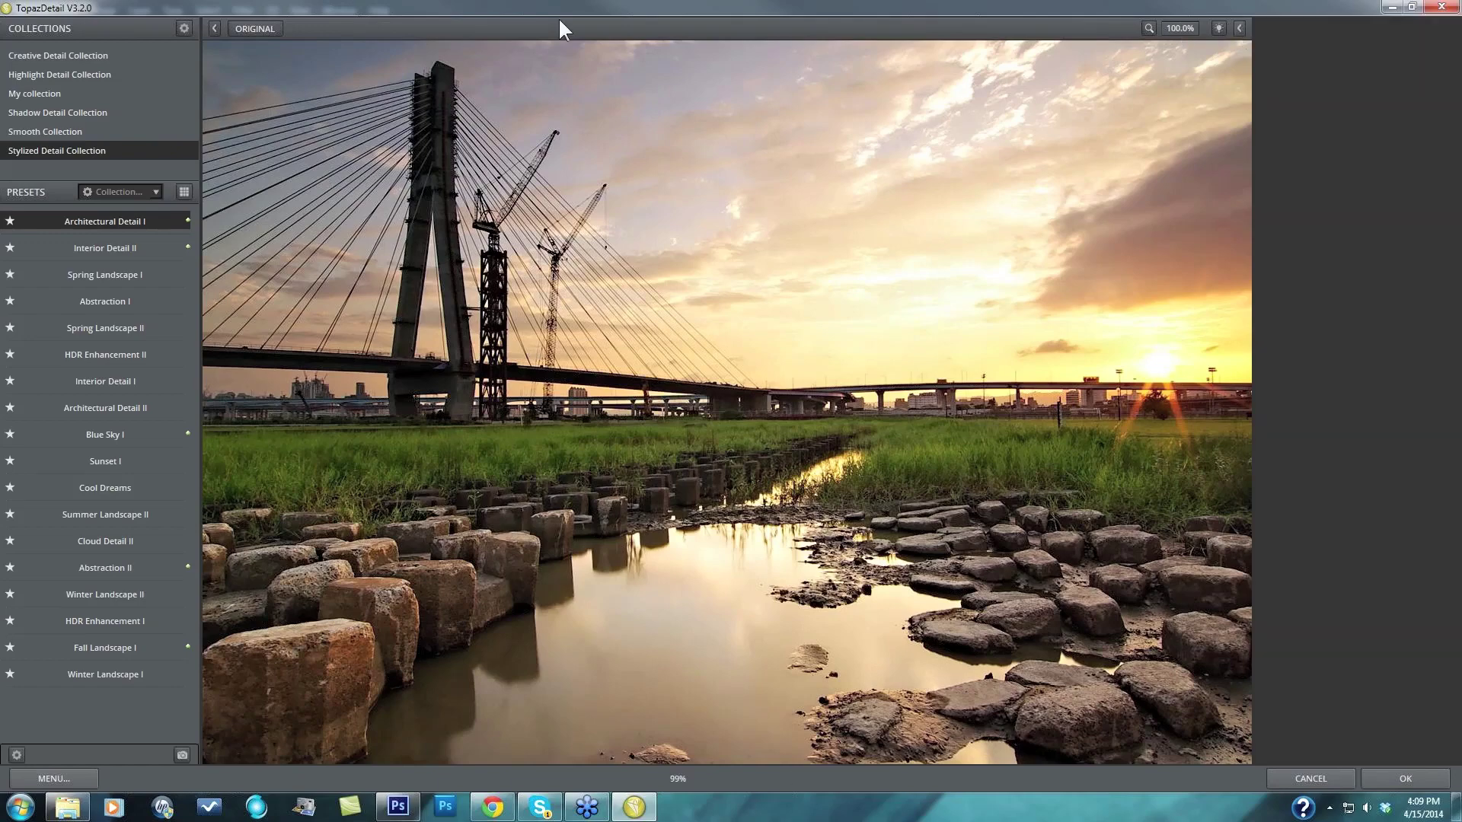
left_click(214, 28)
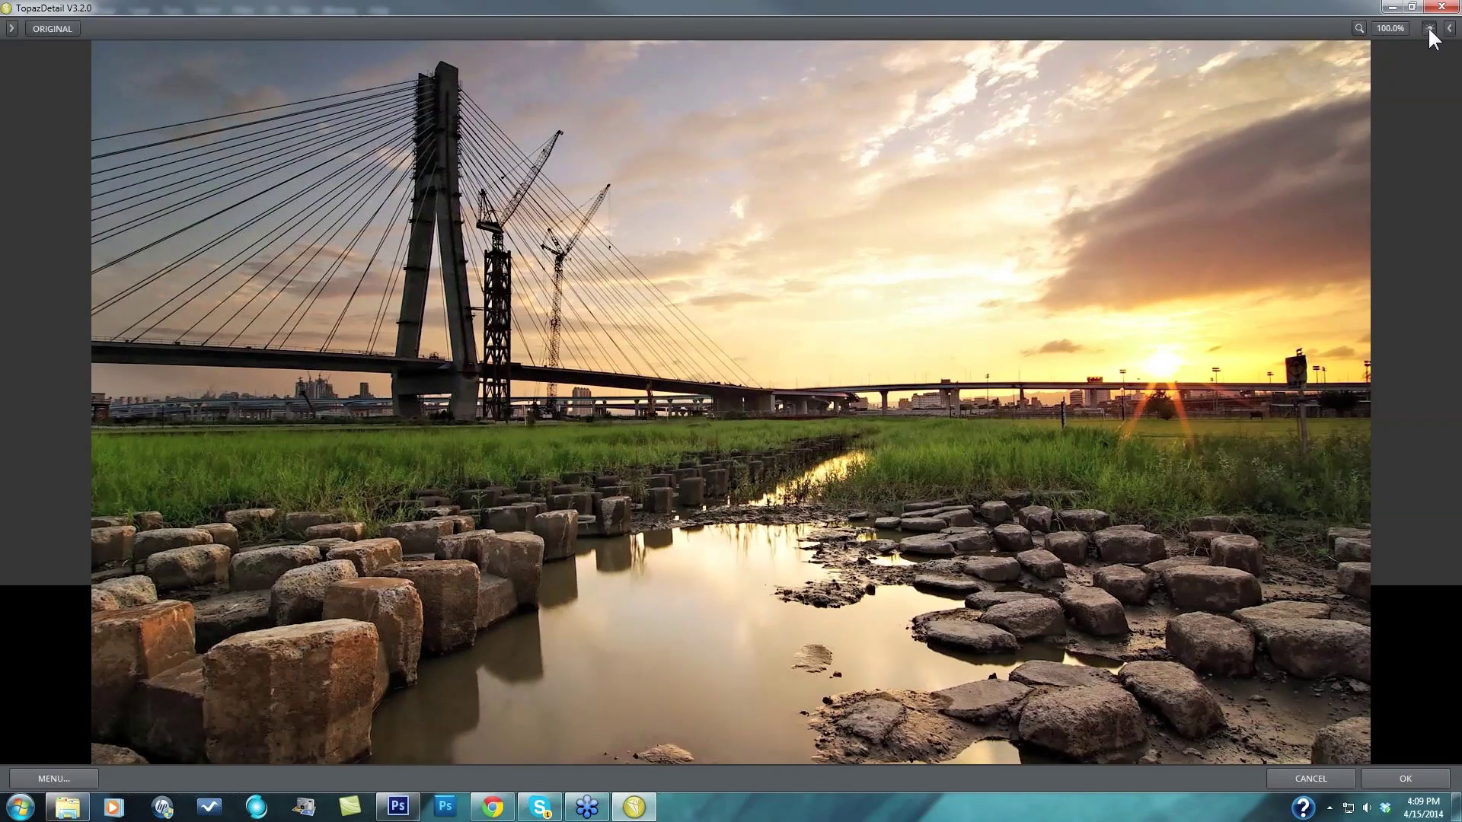
left_click(1429, 28)
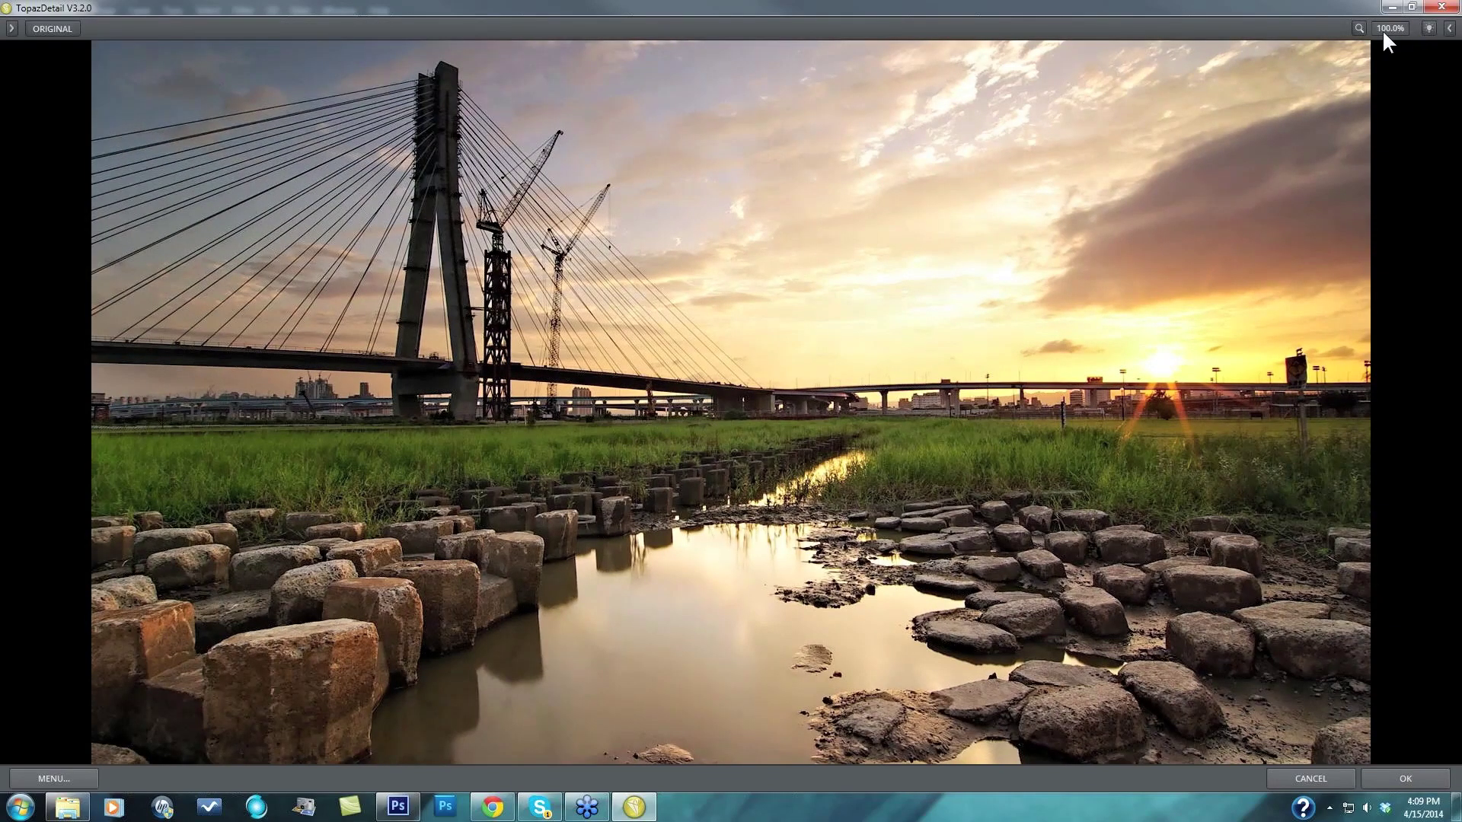
left_click(1367, 32)
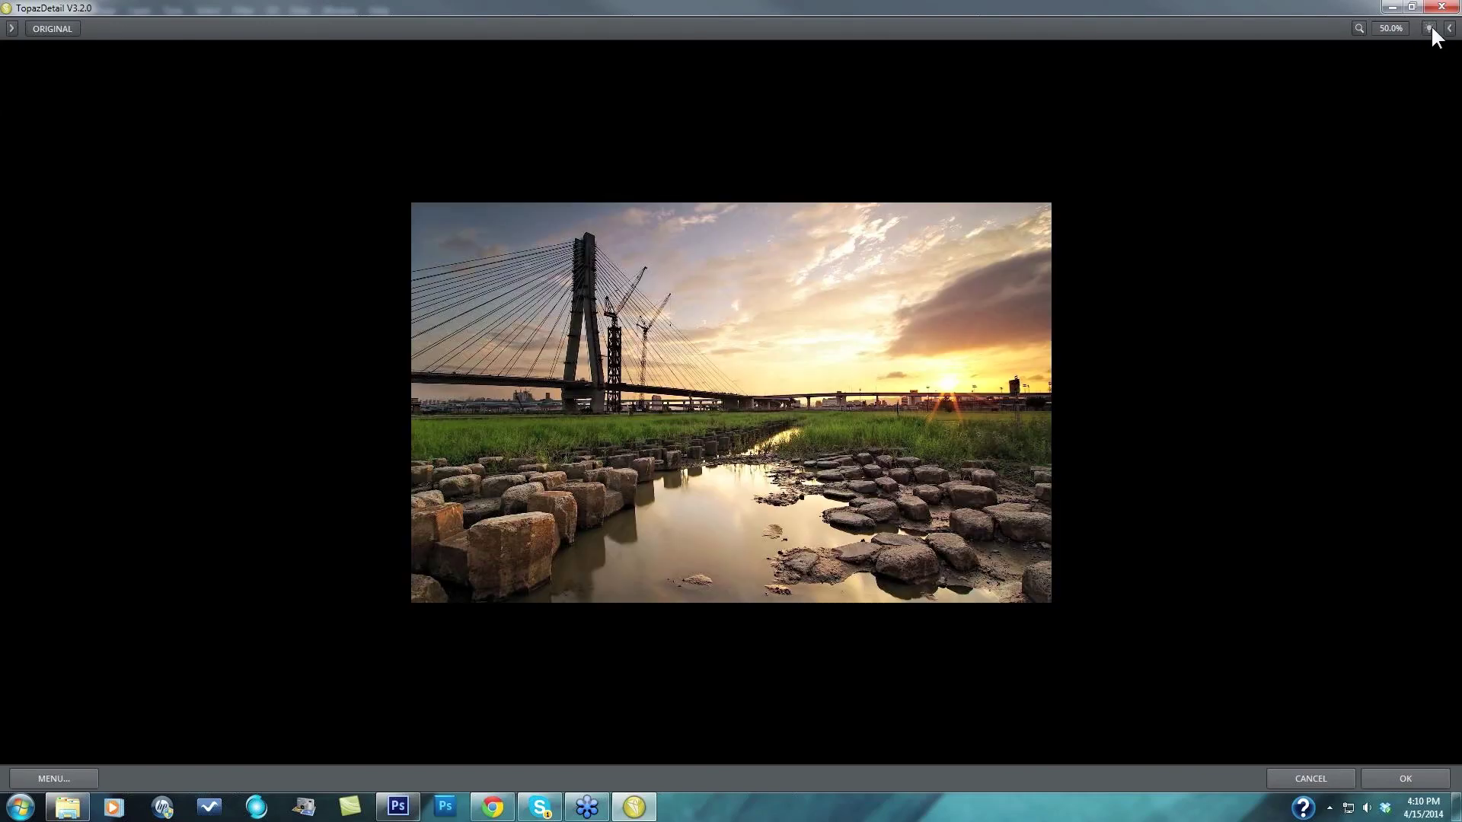
left_click(1429, 26)
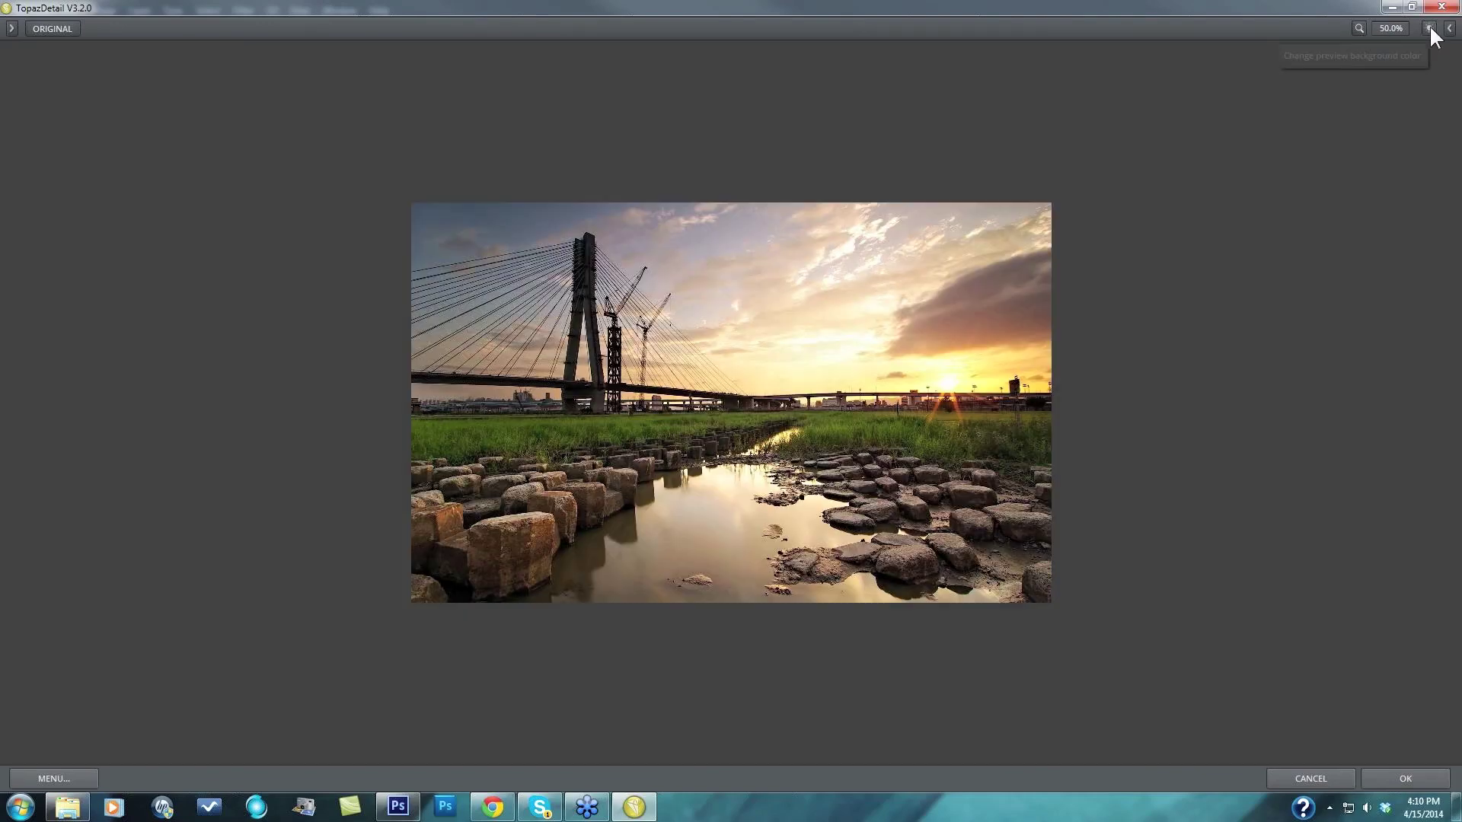
left_click(1429, 27)
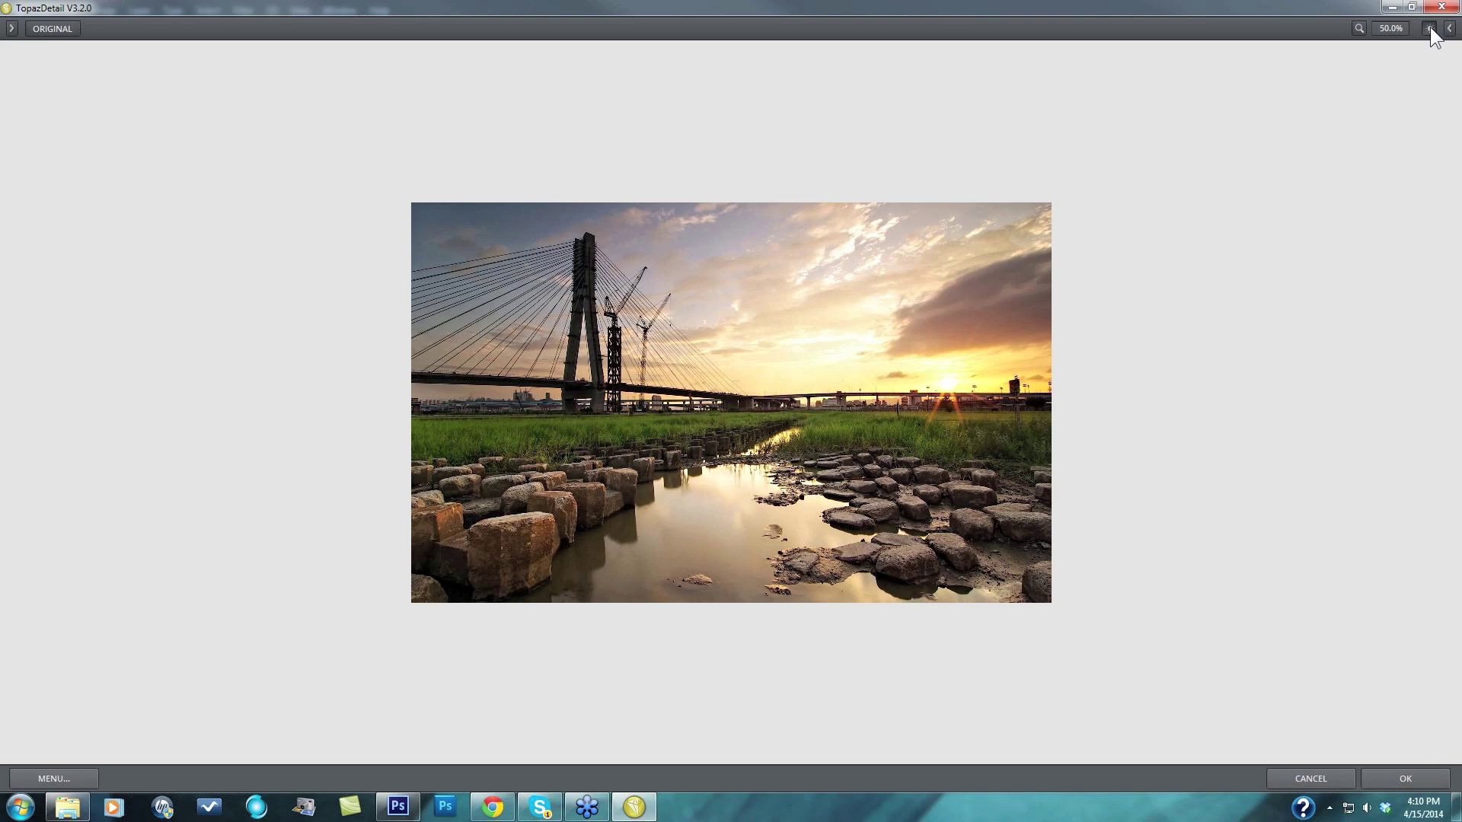
left_click(1430, 25)
left_click(1429, 26)
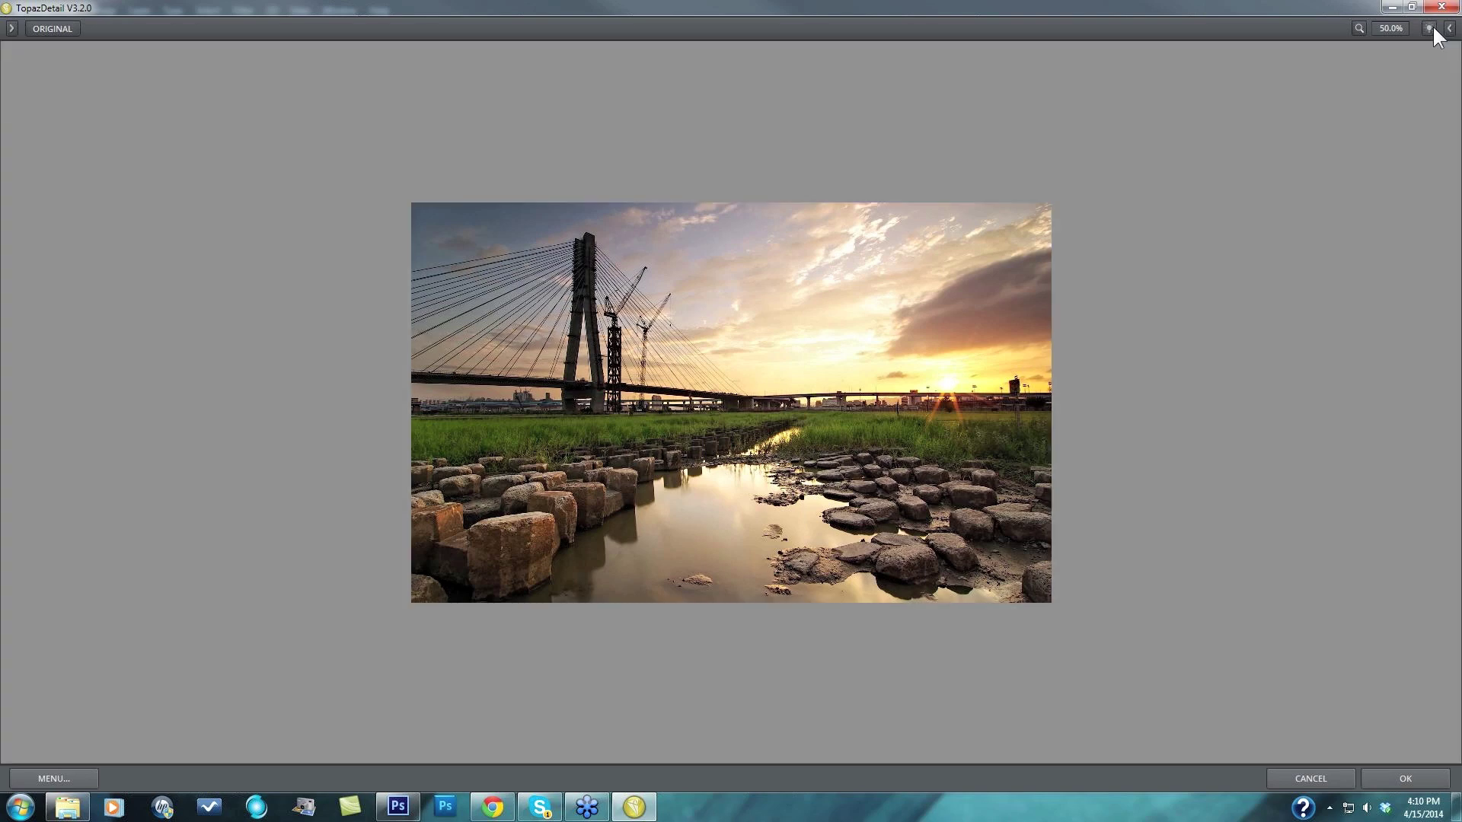
Step: Reopen the adjustment and preset panels, view the photo at 100%, and pan in the Navigator
left_click(1449, 28)
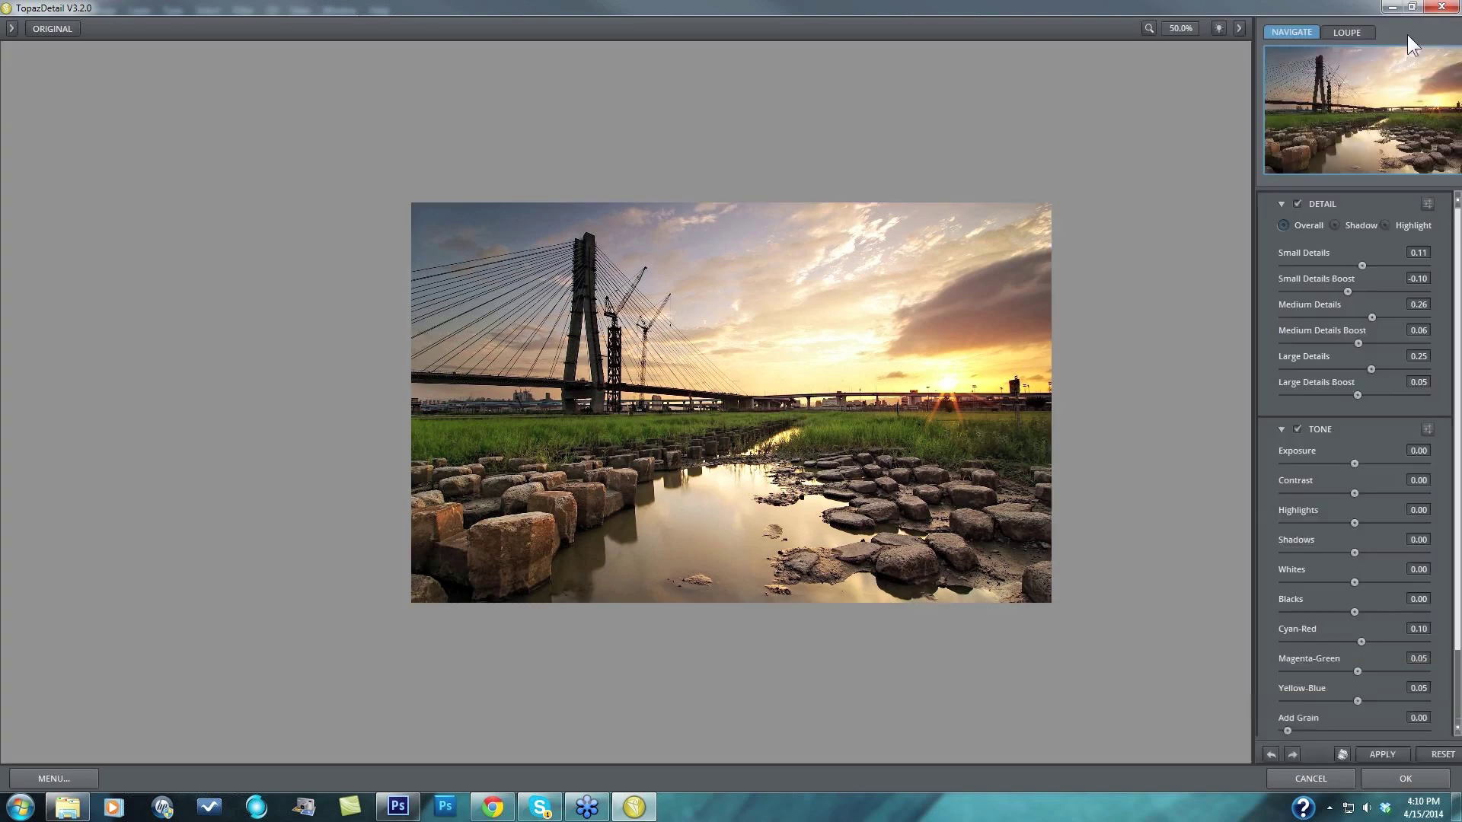
left_click(13, 28)
left_click(1224, 186)
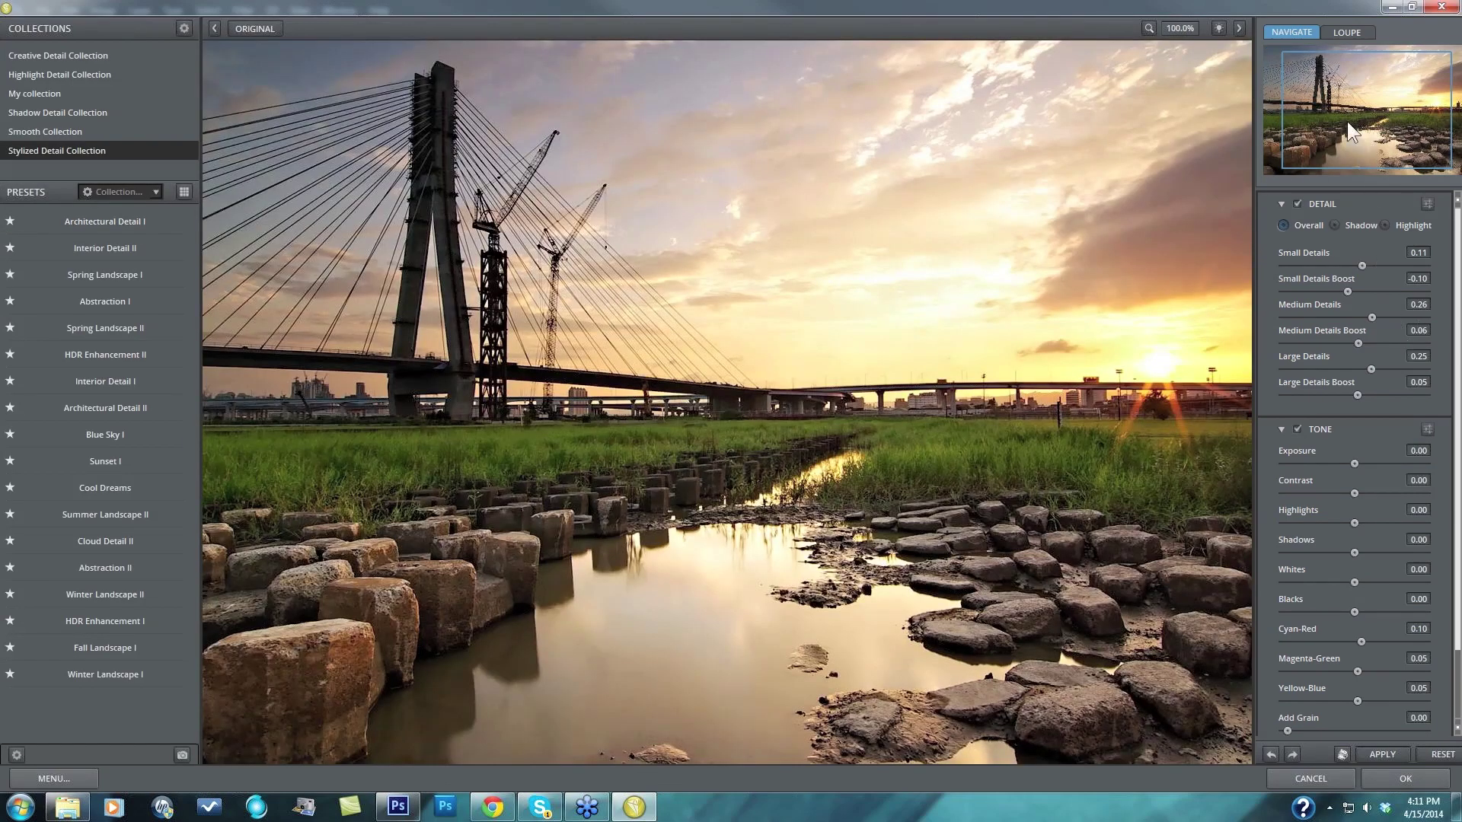
left_click_drag(1346, 121, 1327, 108)
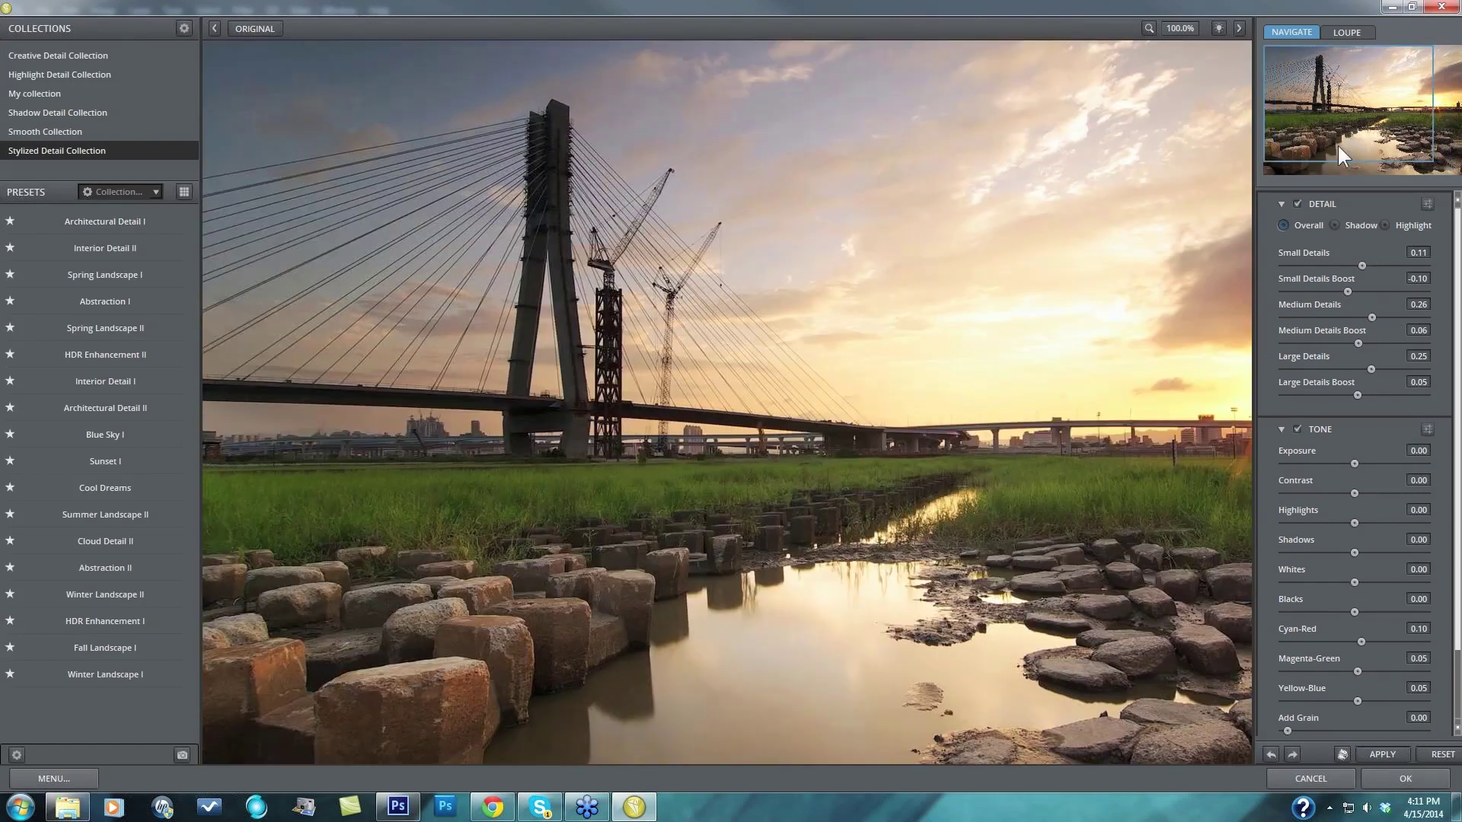
left_click(1327, 140)
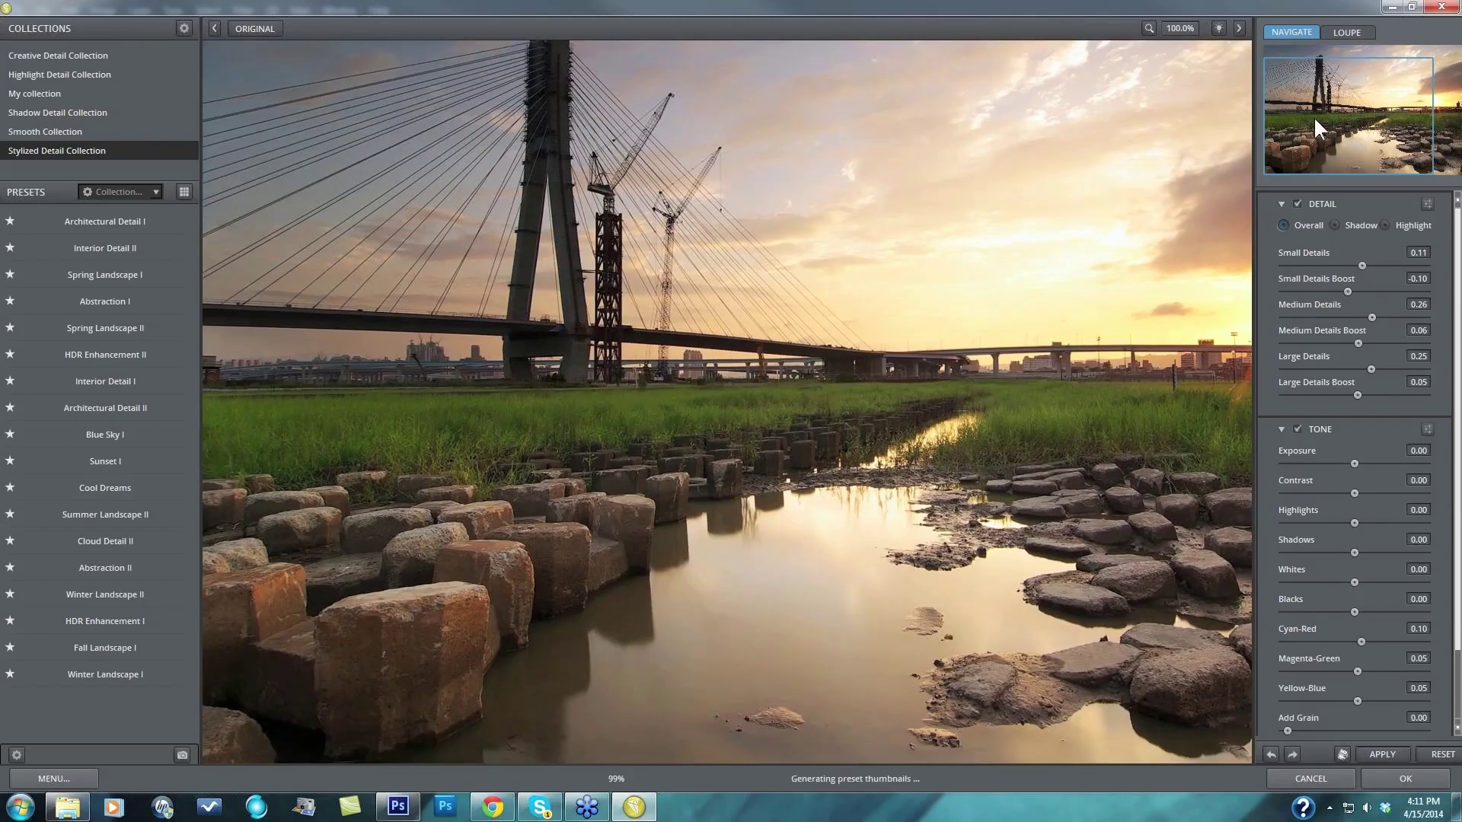
Step: Switch to the LOUPE close-up view and collapse the Detail and Tone sections
left_click(1346, 32)
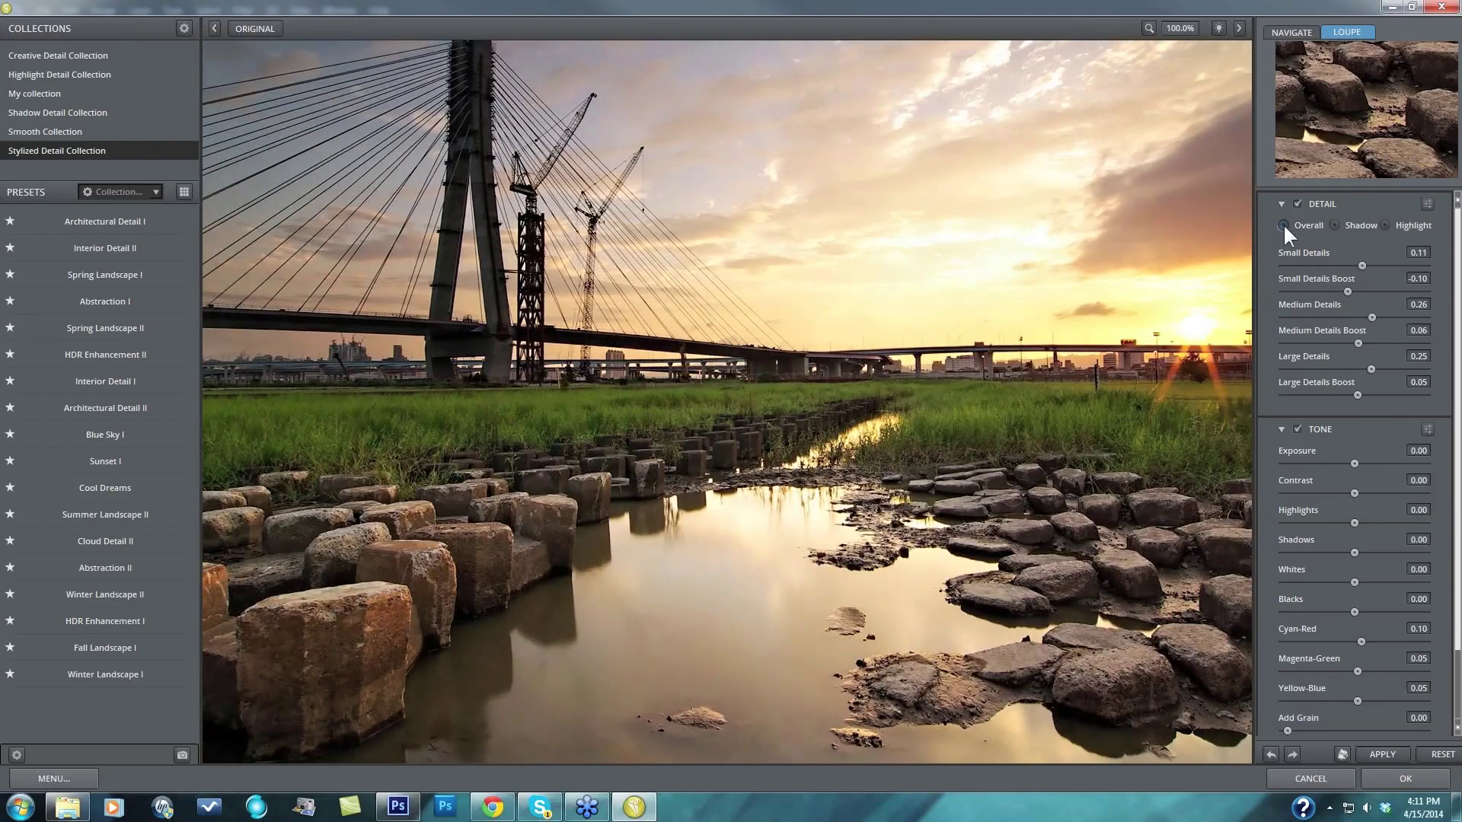
left_click(1281, 203)
left_click(1281, 227)
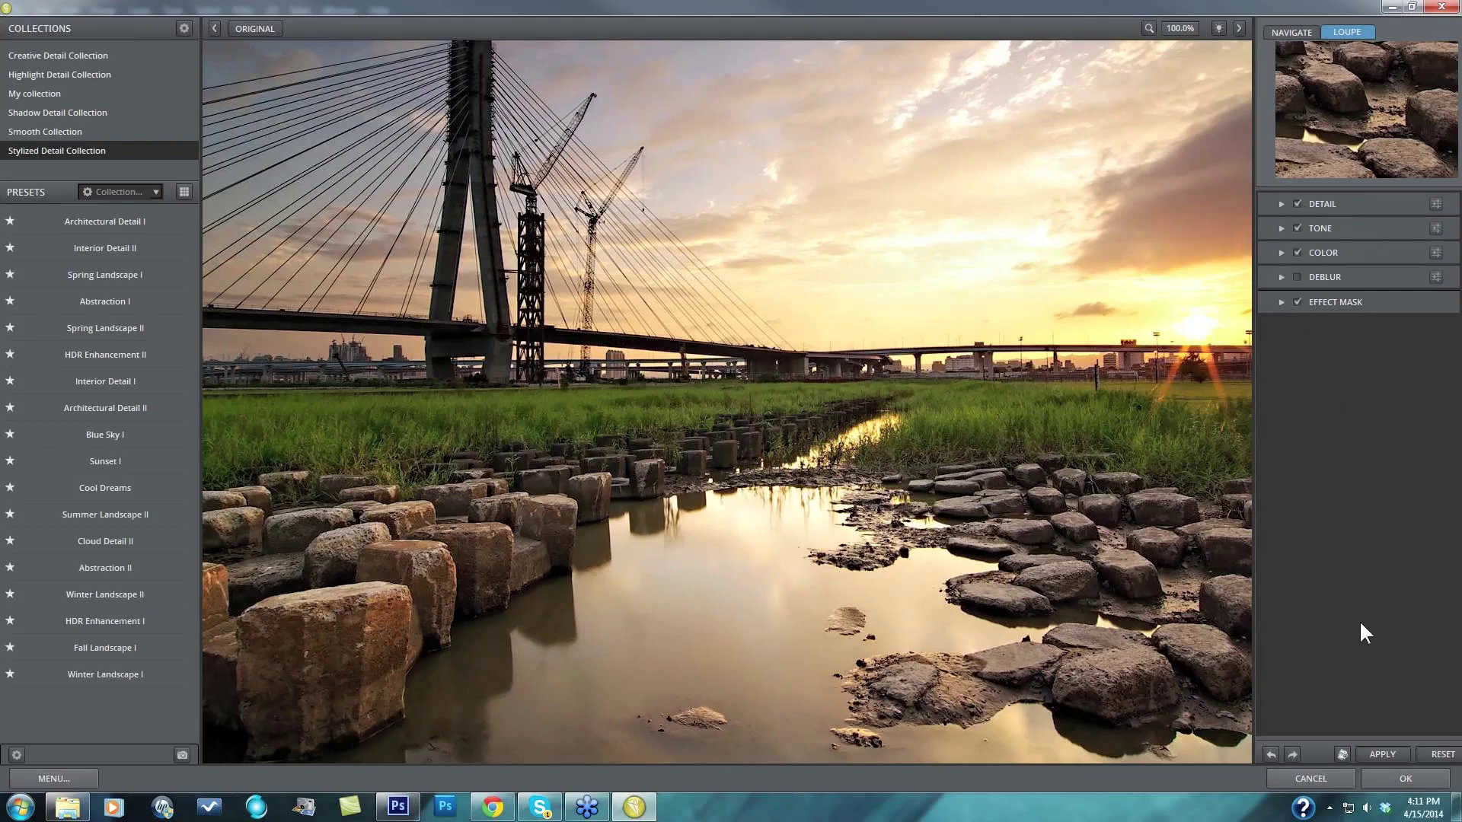
Step: Reset all adjustments to defaults and return to the NAVIGATE whole-photo overview
left_click(1441, 754)
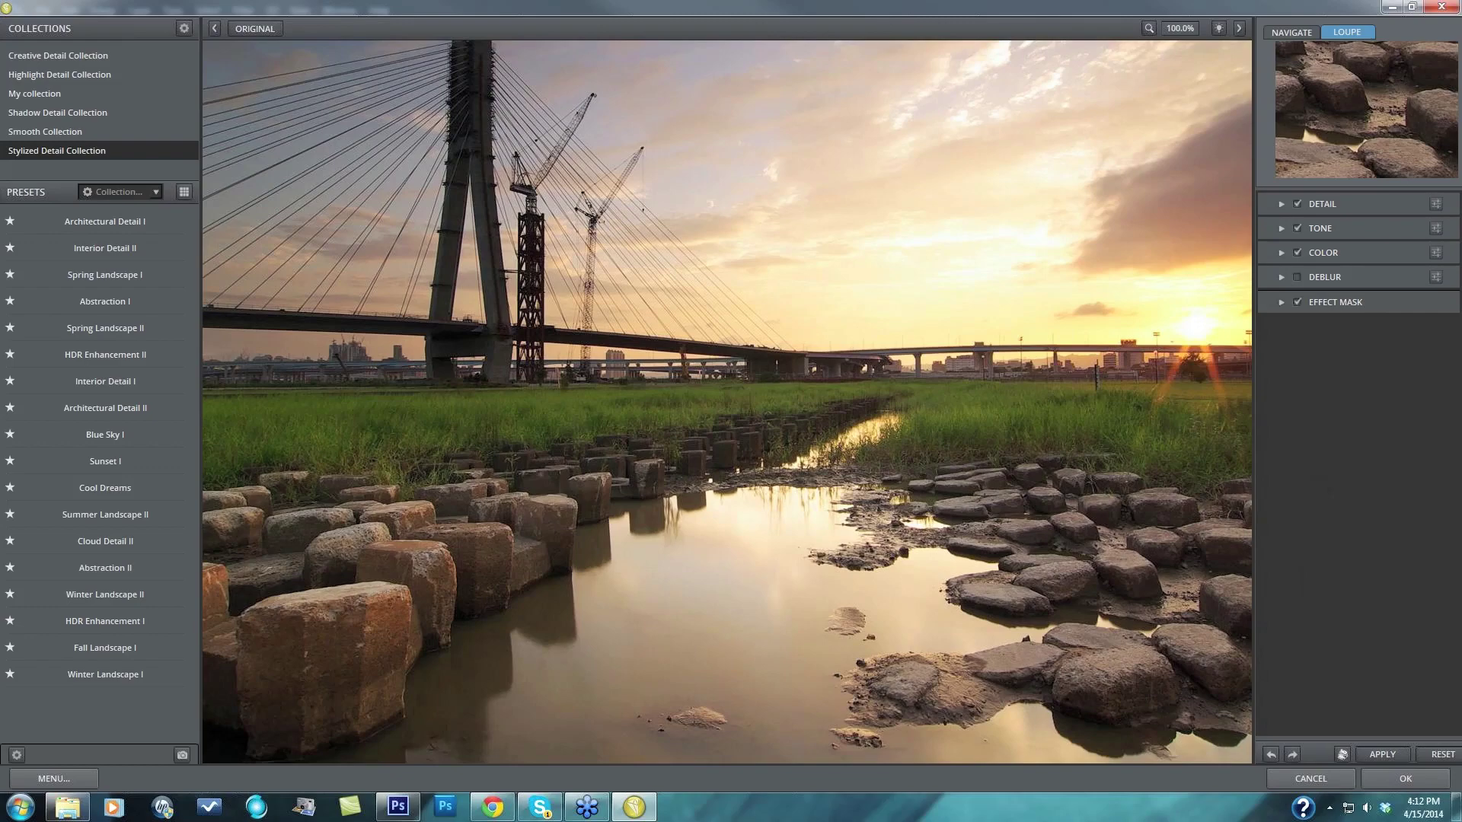
left_click(1294, 32)
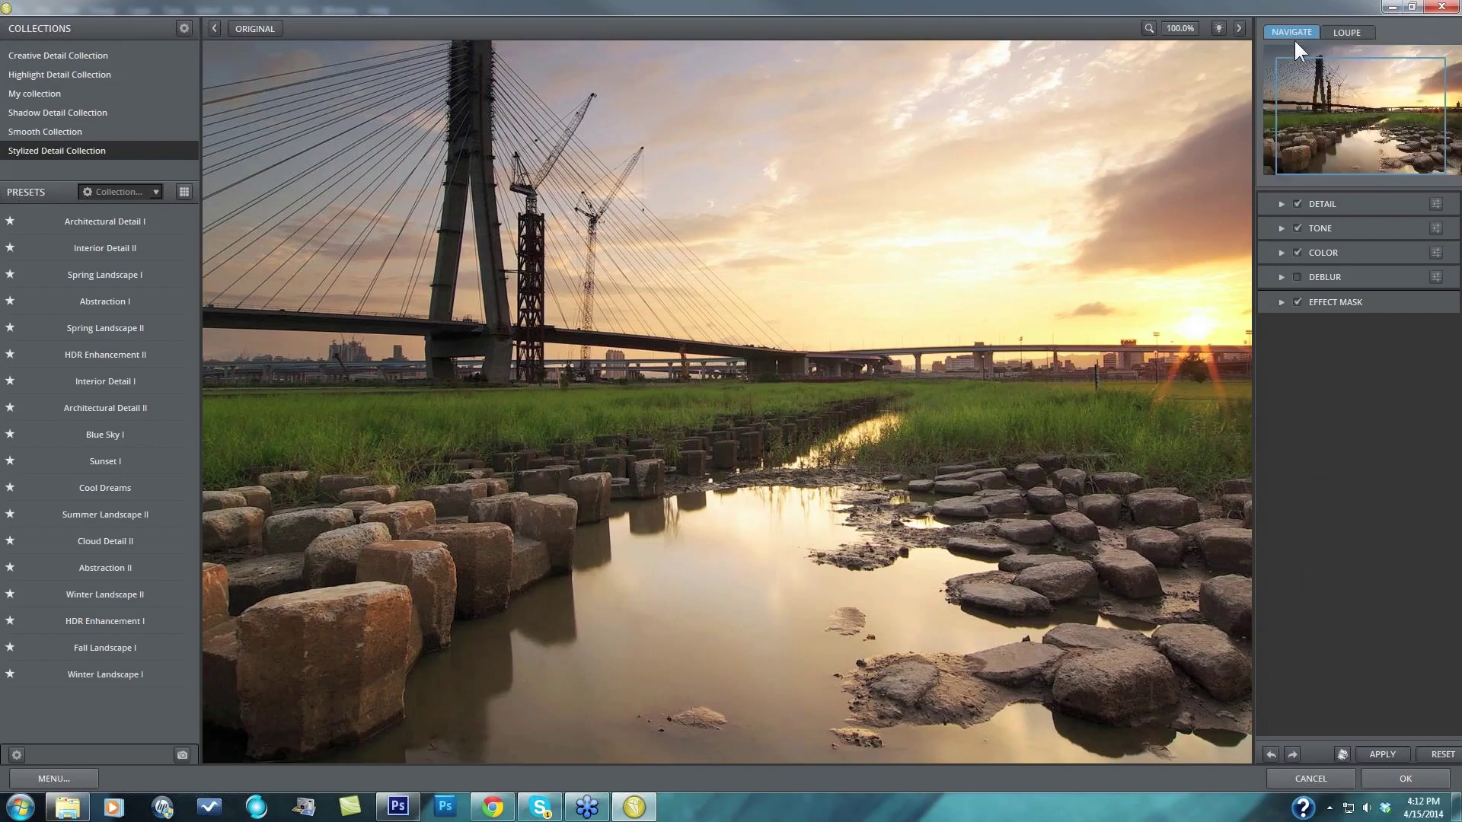
Step: Pan the navigator to show the full bridge and expand the Detail section
left_click_drag(1359, 110, 1359, 93)
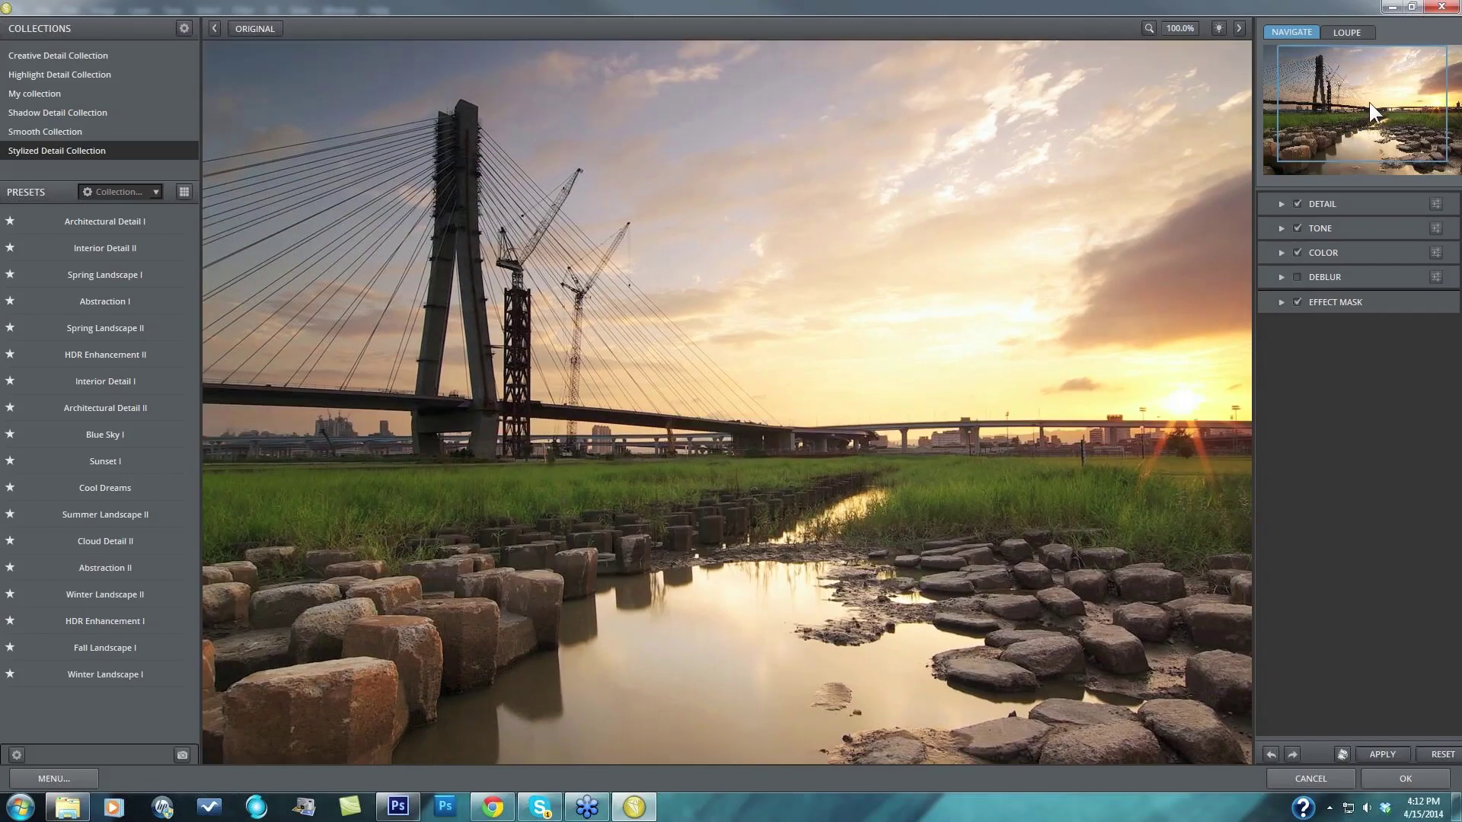
left_click(1278, 202)
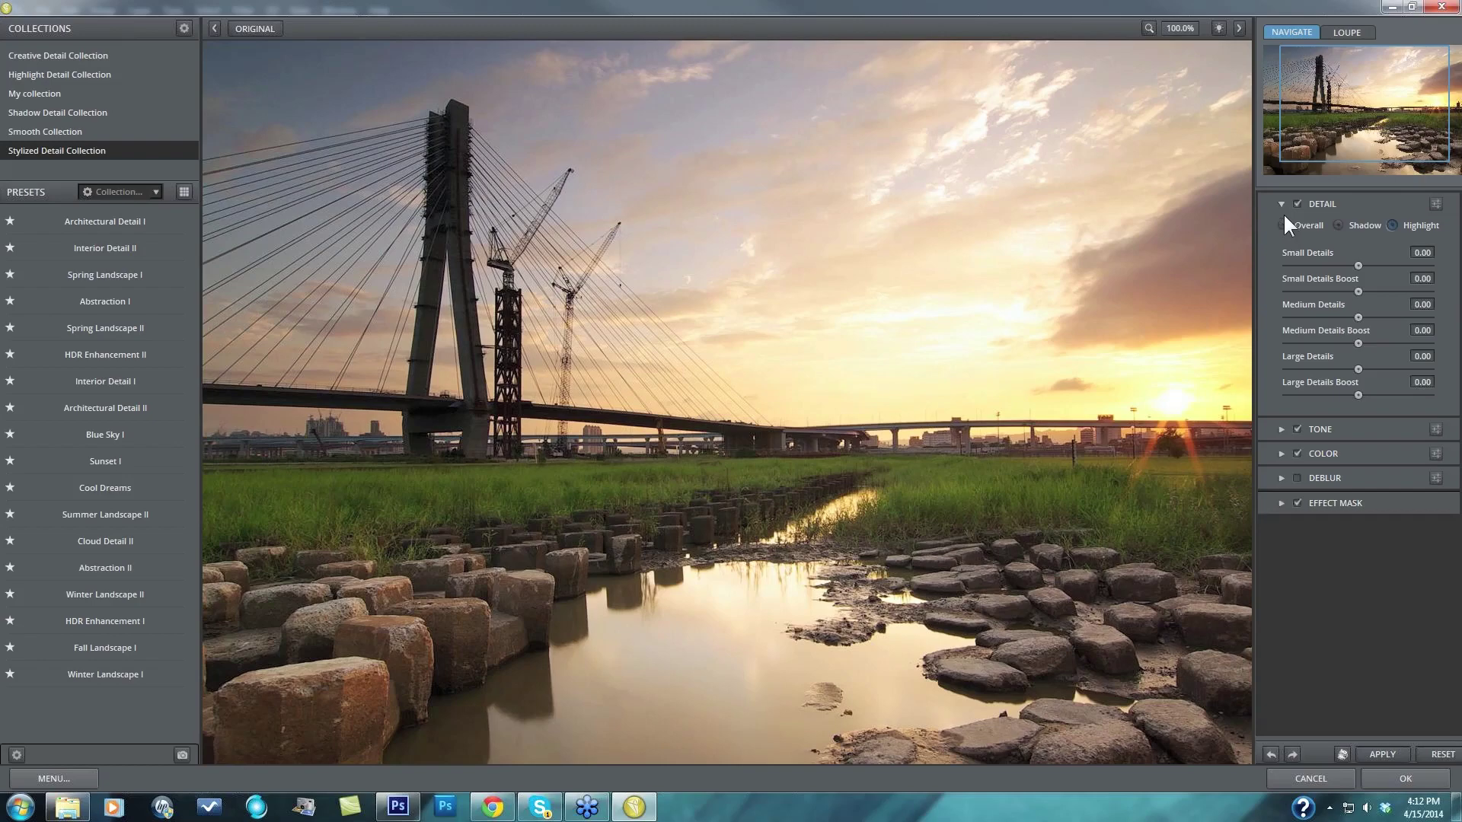
Step: Switch detail to the Overall range and raise Small Details to about 0.37
left_click(1283, 226)
left_click_drag(1357, 266, 1356, 266)
left_click(1377, 266)
left_click_drag(1378, 266, 1386, 264)
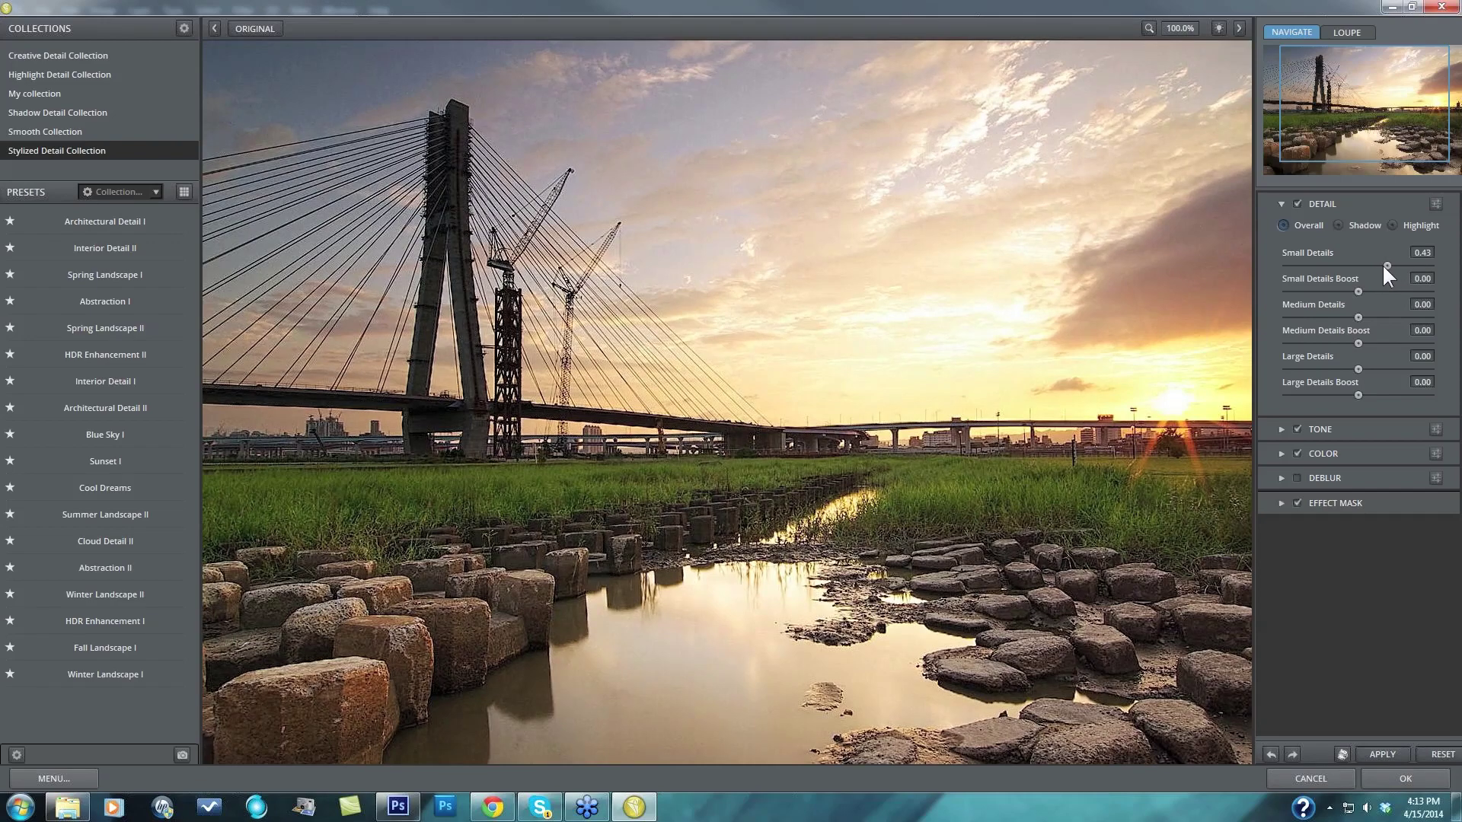
left_click_drag(1382, 265, 1381, 262)
Step: Pan the preview to inspect the effect, then reset Small Details to 0.00
left_click_drag(1386, 99, 1385, 118)
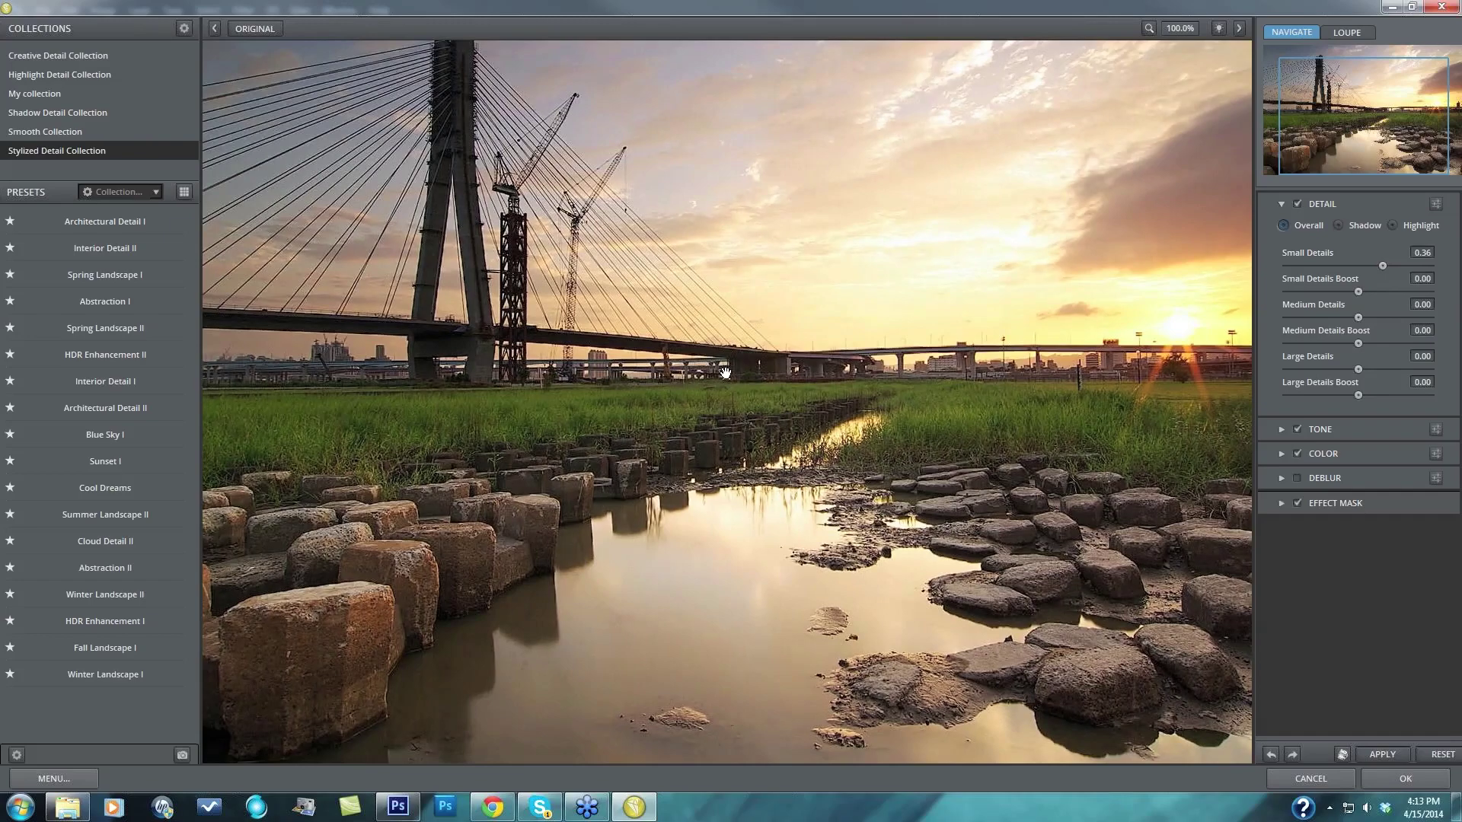
left_click_drag(647, 426, 880, 151)
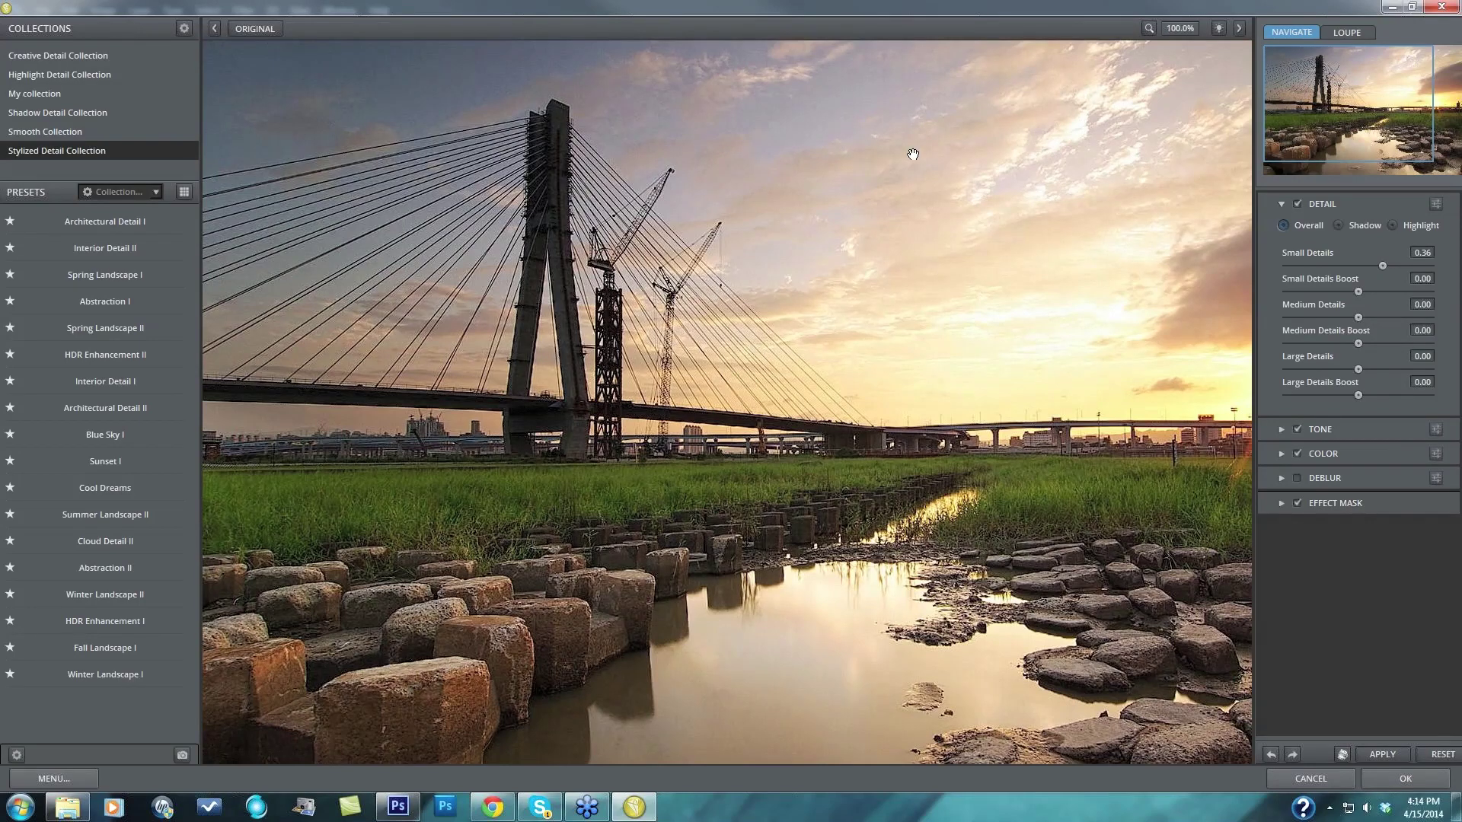
double_click(1309, 251)
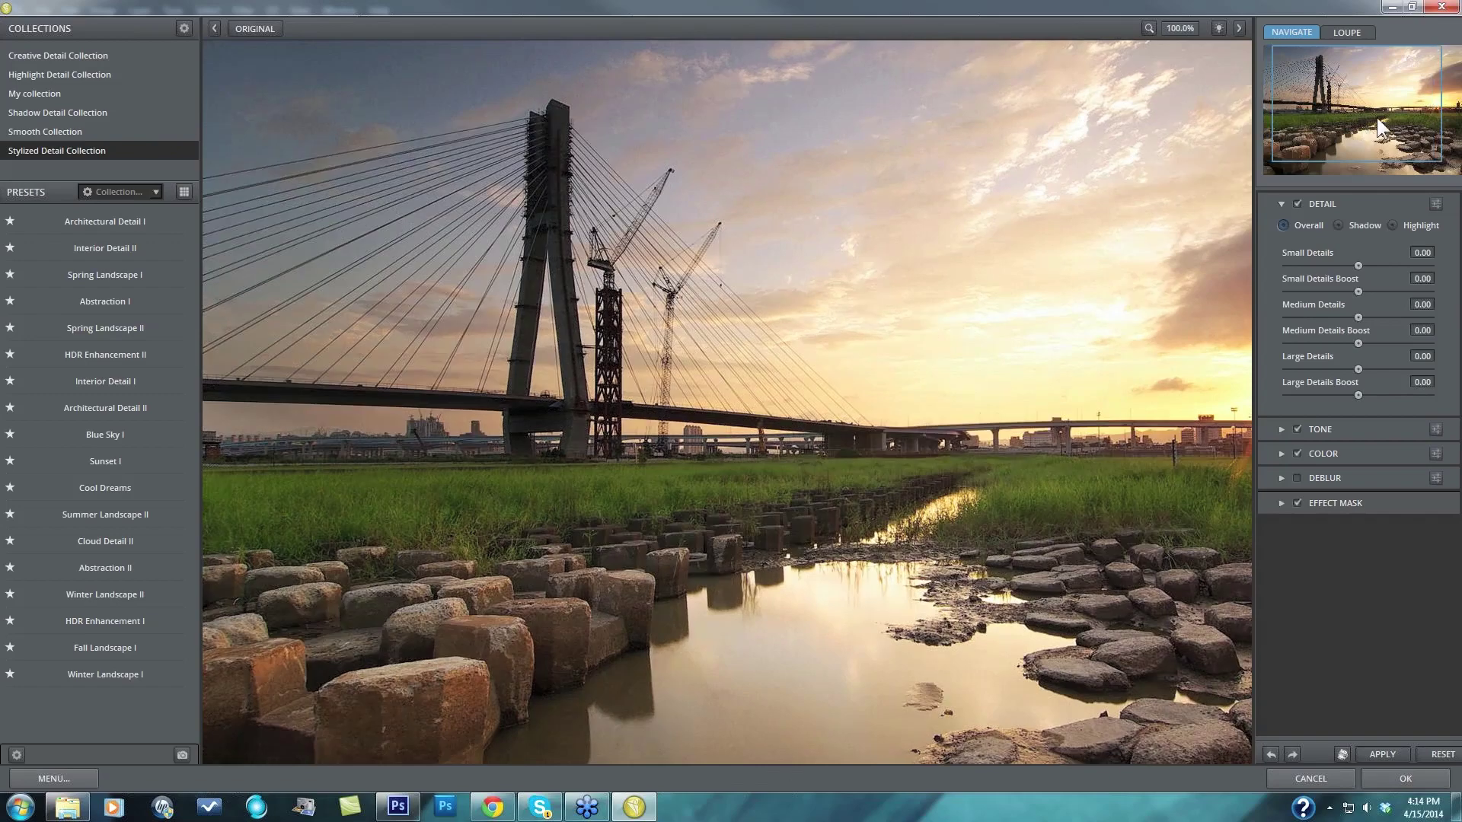
Step: Pan to the photo's right side and raise Medium Details to 0.36
left_click_drag(1376, 117, 1384, 117)
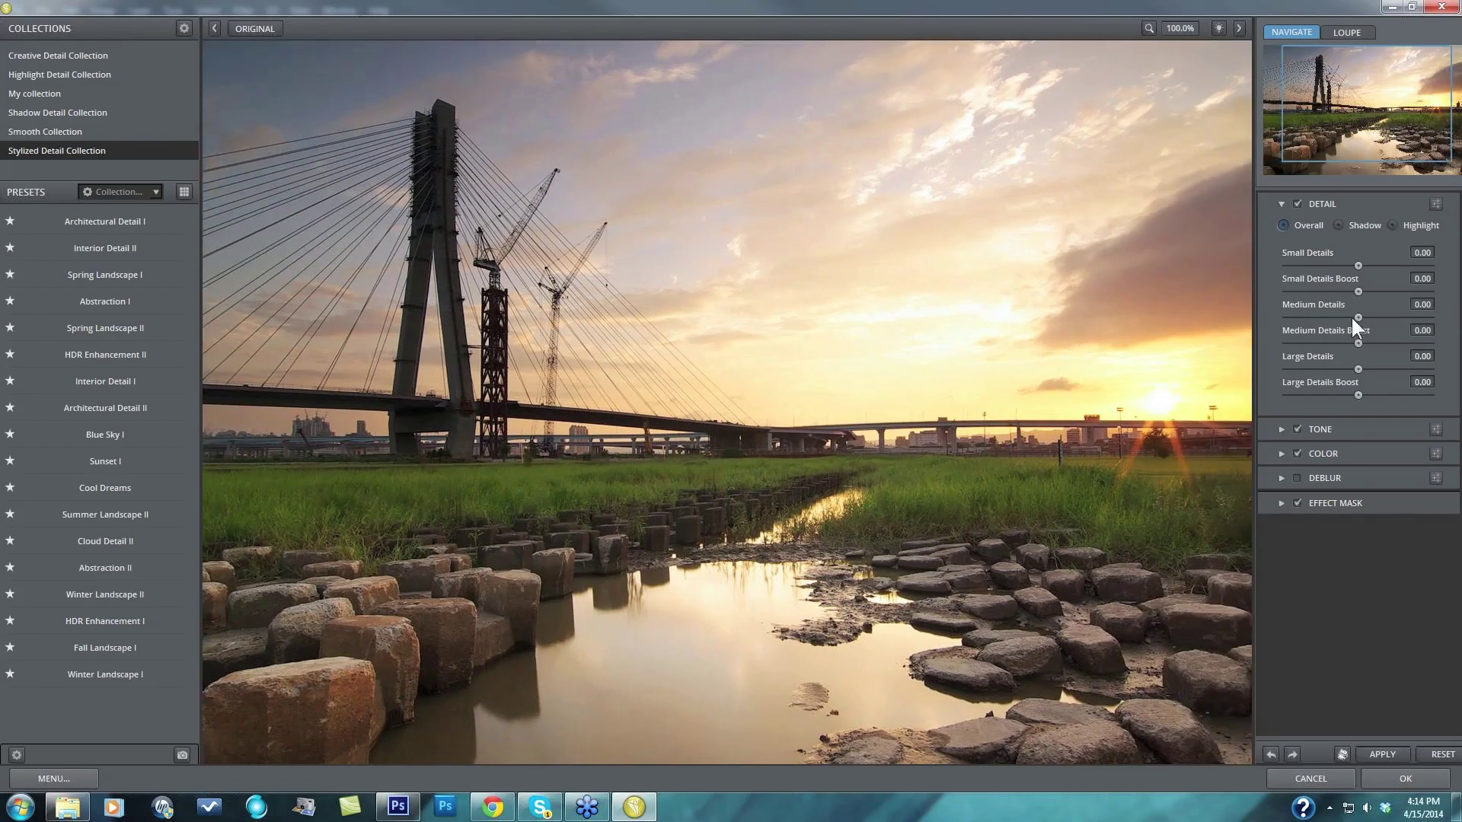
left_click(1358, 317)
left_click_drag(1360, 318, 1395, 323)
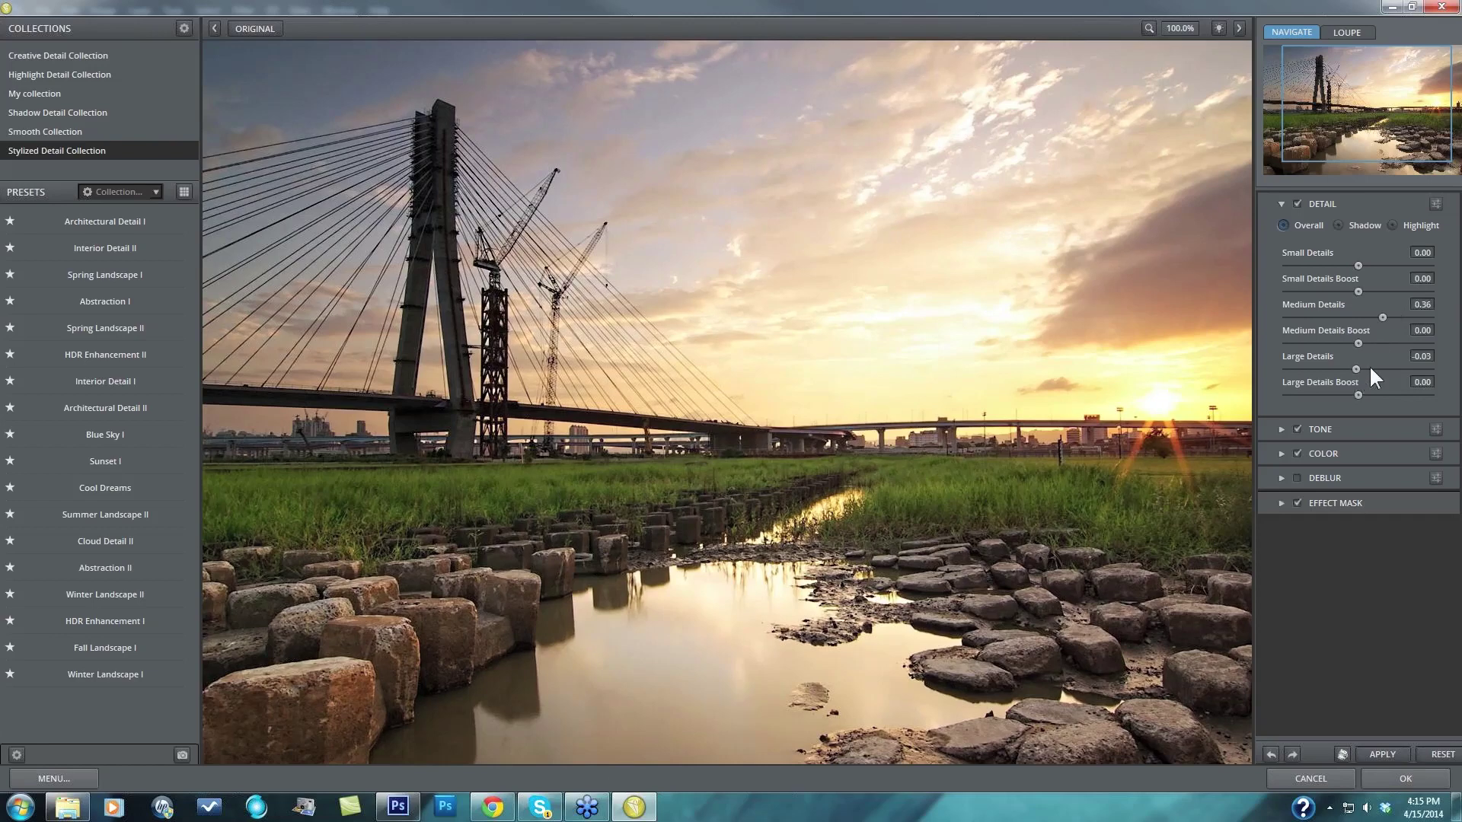
Step: Sweep Large Details between high and low values, leaving it near 0.18
left_click(1390, 369)
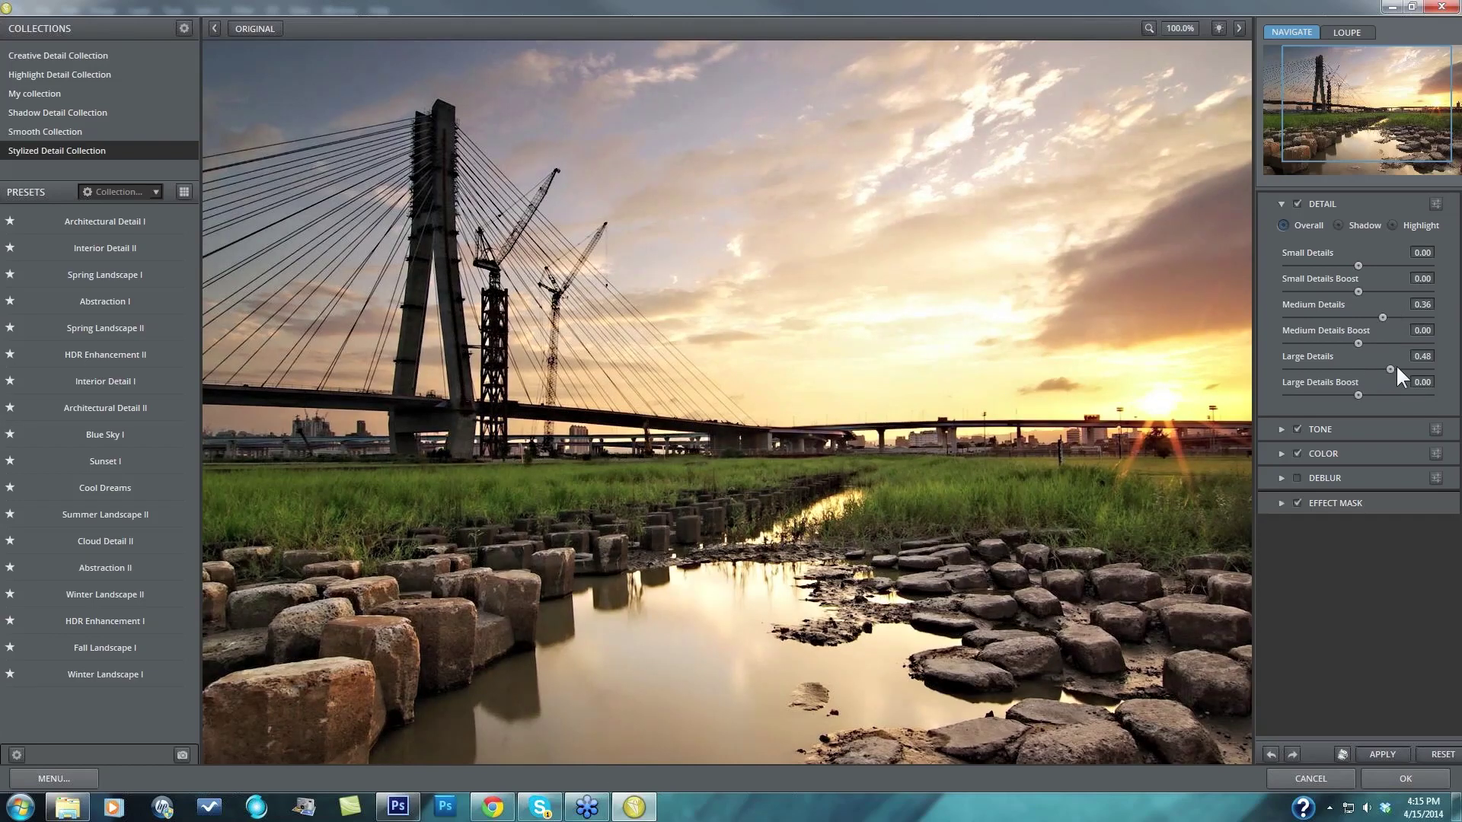
left_click_drag(1405, 369, 1314, 364)
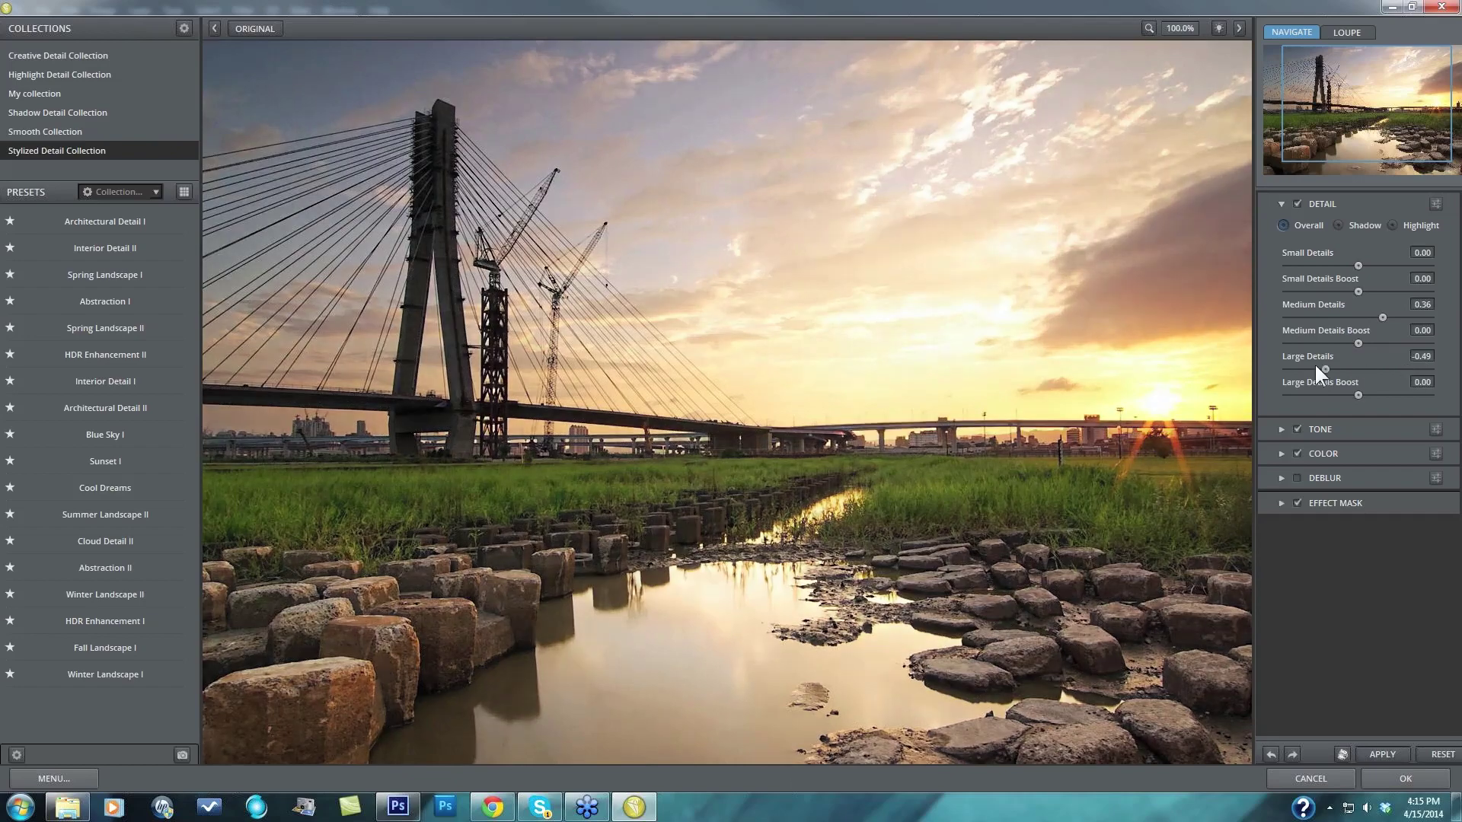
left_click(1410, 365)
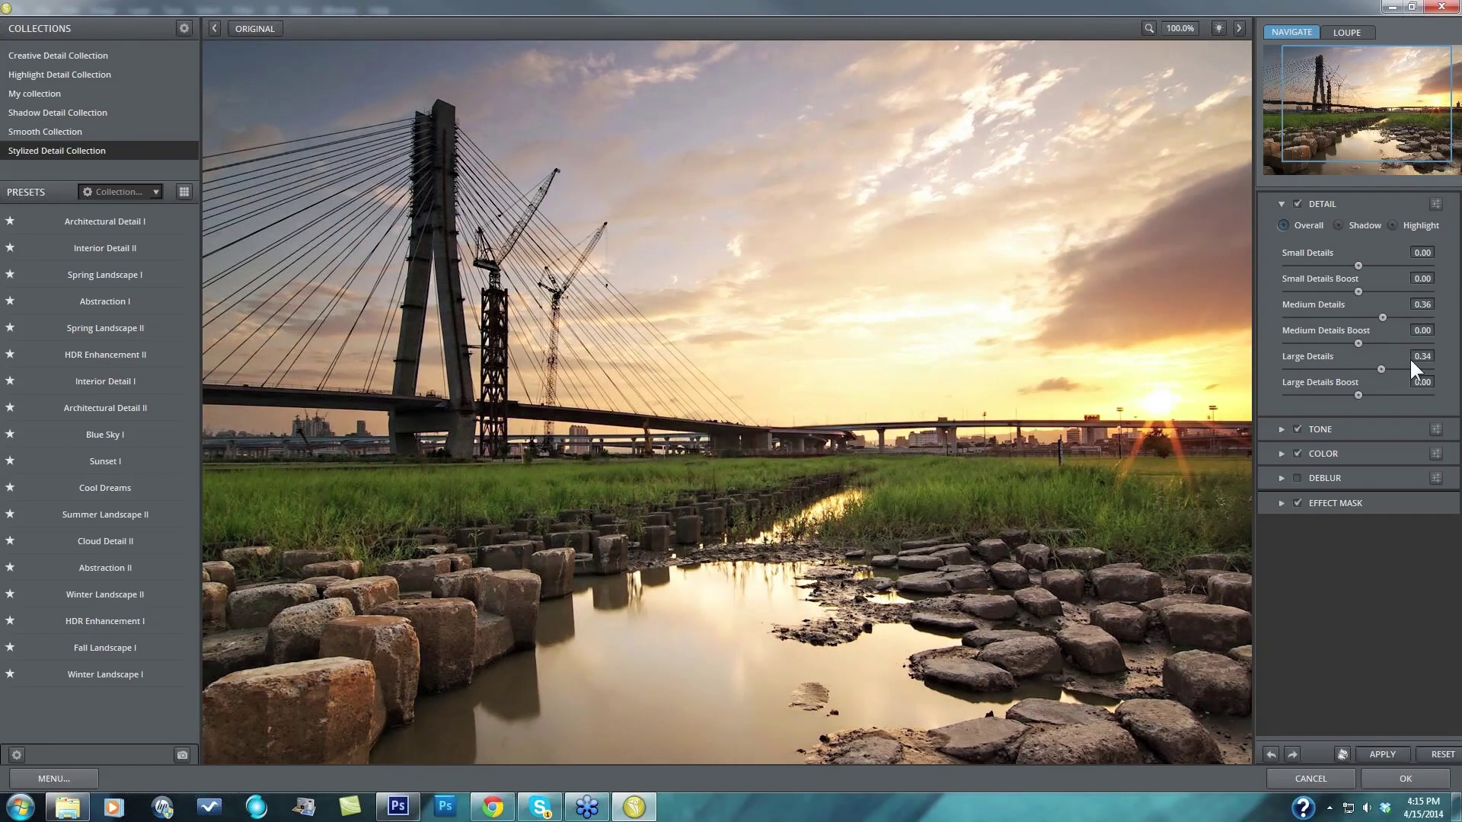
left_click(1369, 362)
left_click(1367, 369)
left_click(1370, 364)
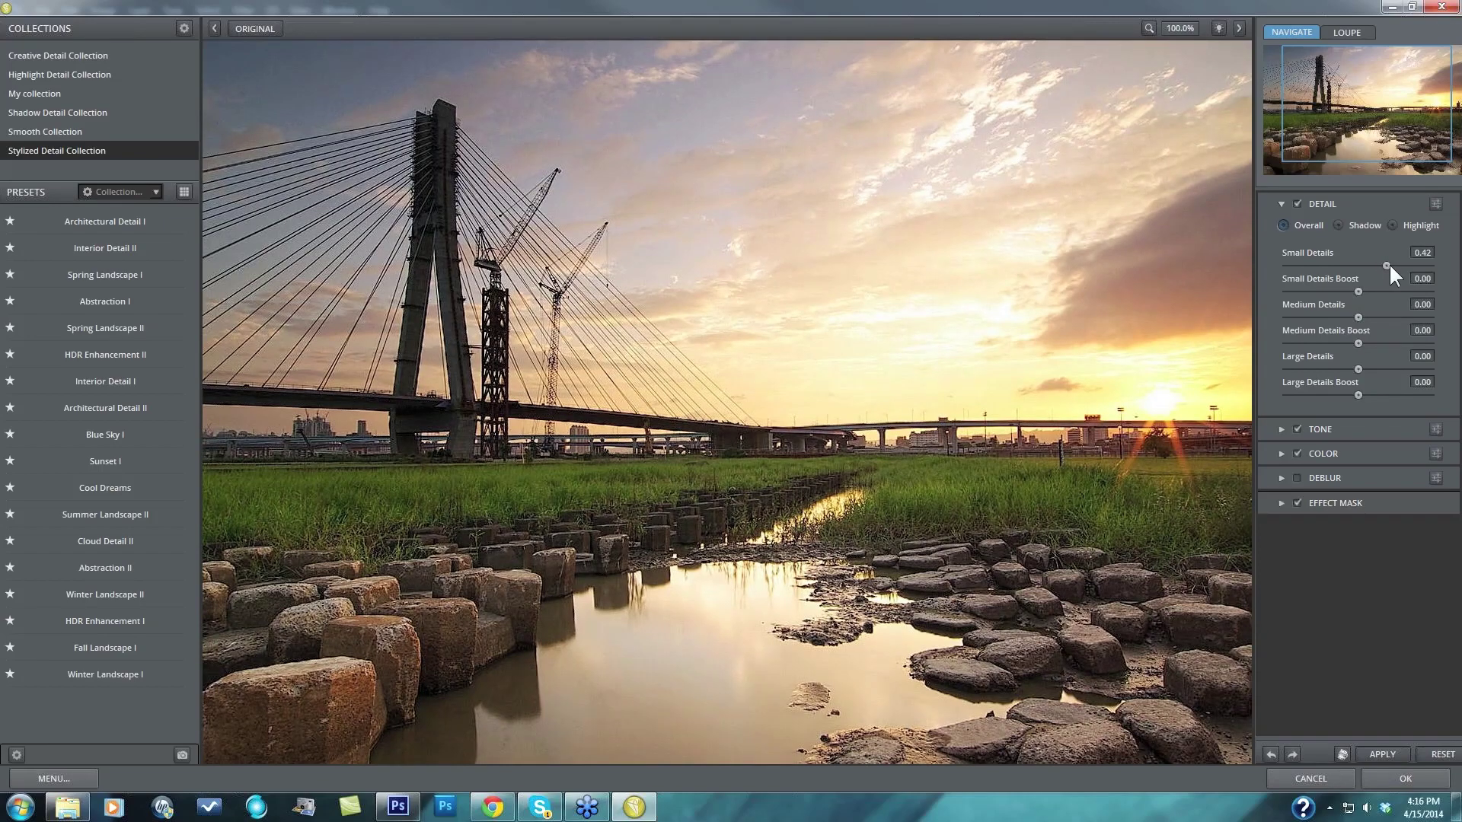
Step: Raise Small Details to 0.60 and push Small Details Boost high, ending at 0.61
left_click_drag(1389, 264, 1406, 264)
left_click_drag(1356, 291, 1326, 294)
left_click_drag(1329, 290, 1396, 296)
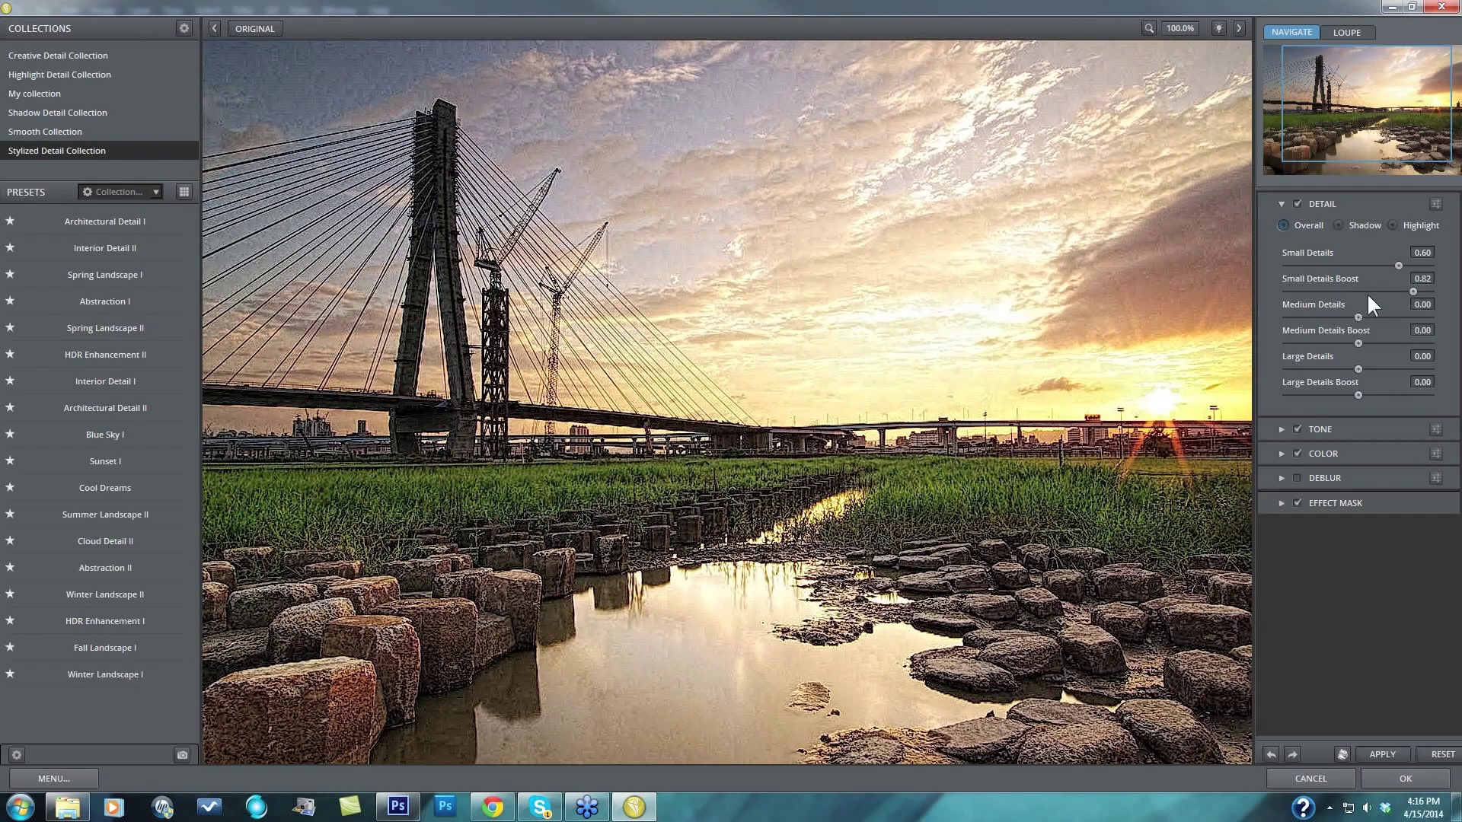
left_click(1368, 291)
Step: Sweep Small Details Boost from 1.00 to below zero, settle at -0.37, and compare with the original
left_click(1405, 293)
left_click(1431, 294)
left_click(1423, 292)
left_click(1346, 292)
left_click(1316, 293)
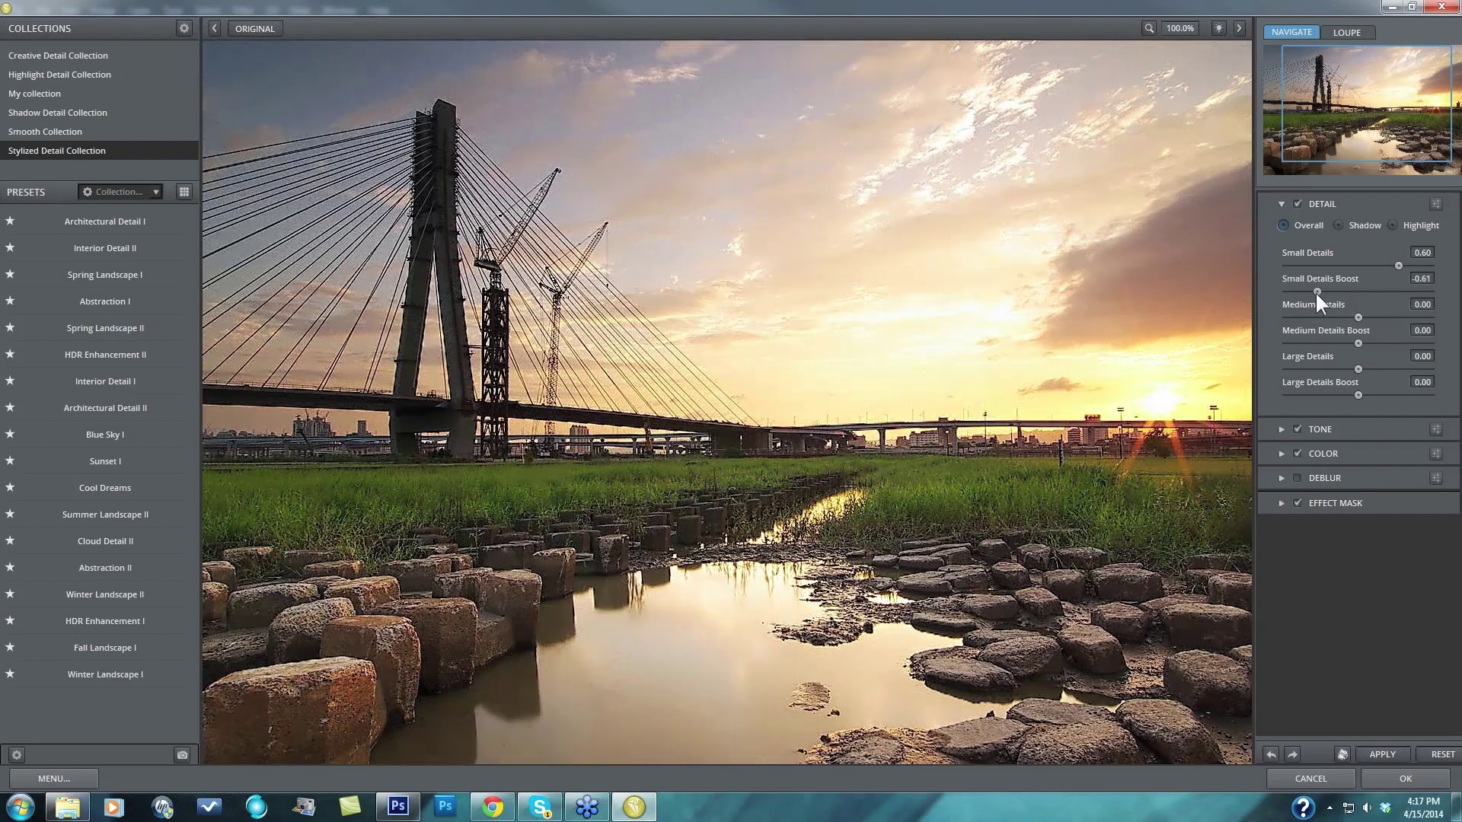
left_click_drag(1316, 295, 1332, 291)
left_click(688, 196)
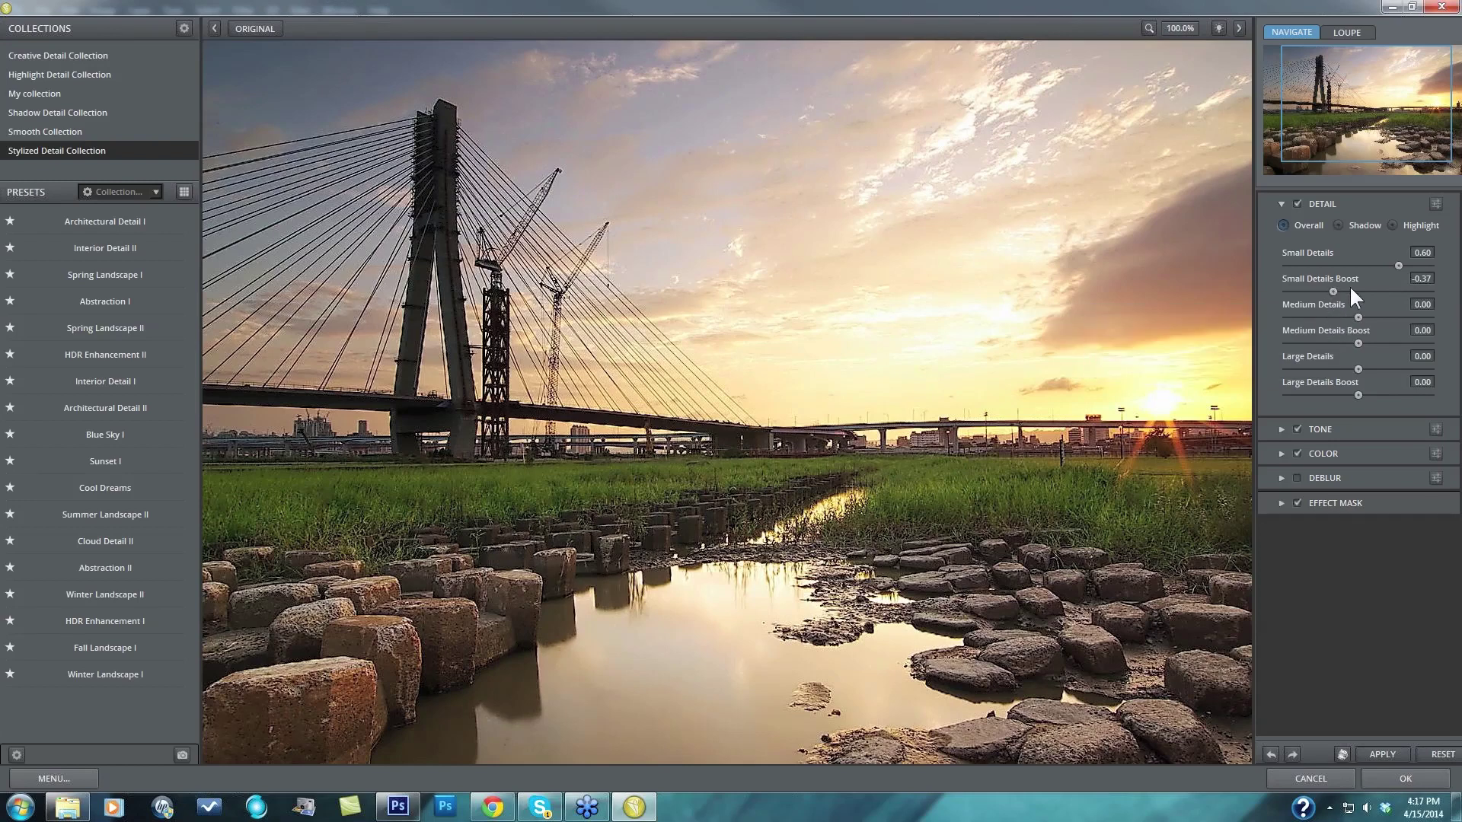
Step: Reset Small Details and its Boost, then set Small Details 0.09 and Boost -0.06
double_click(1303, 253)
double_click(1315, 279)
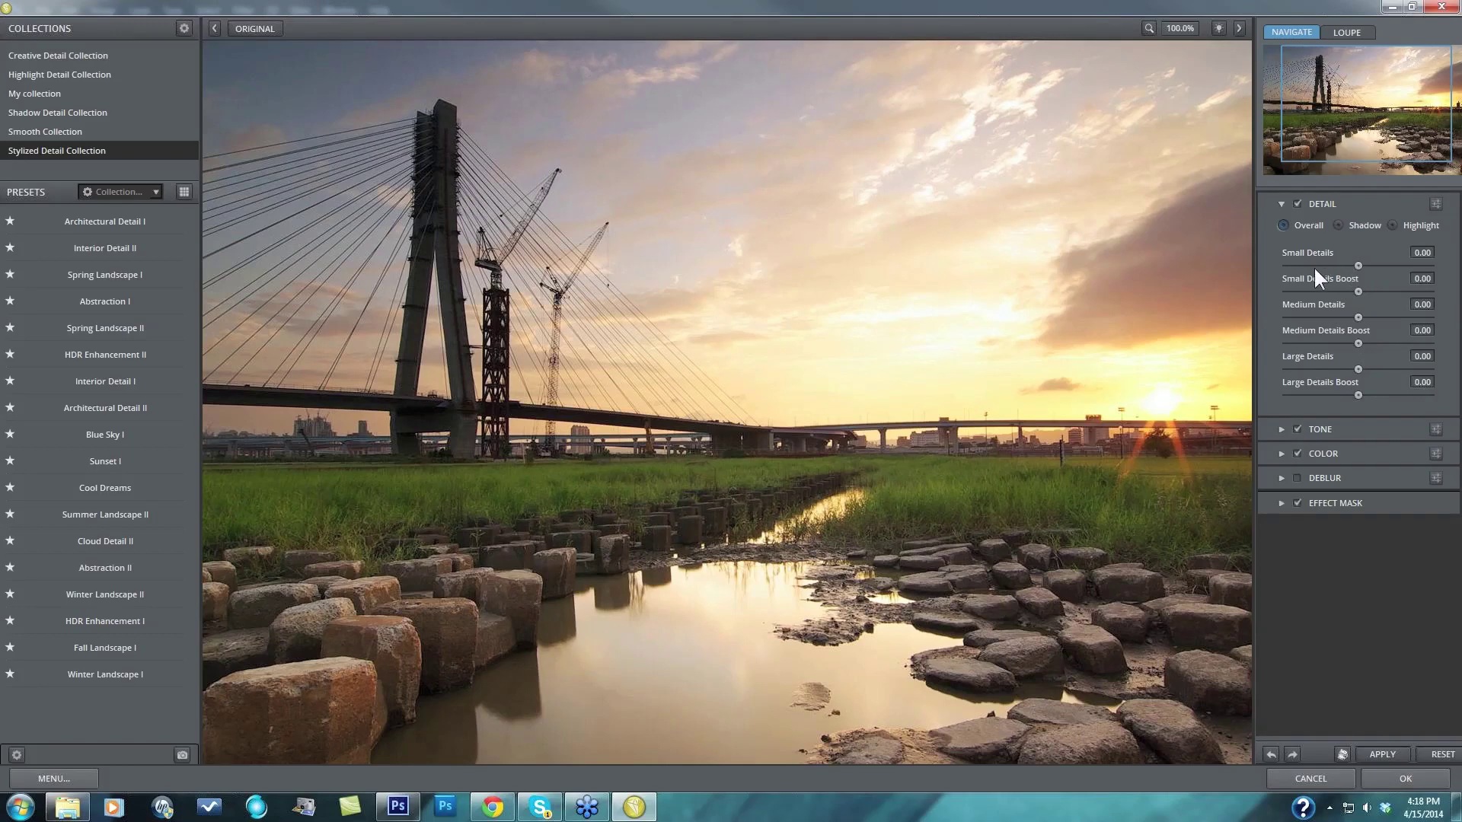
left_click(1353, 265)
left_click(1353, 292)
left_click(1353, 291)
Step: Set Medium Details 0.30, Medium Details Boost 0.04 and Large Details 0.08
left_click_drag(1358, 317, 1362, 317)
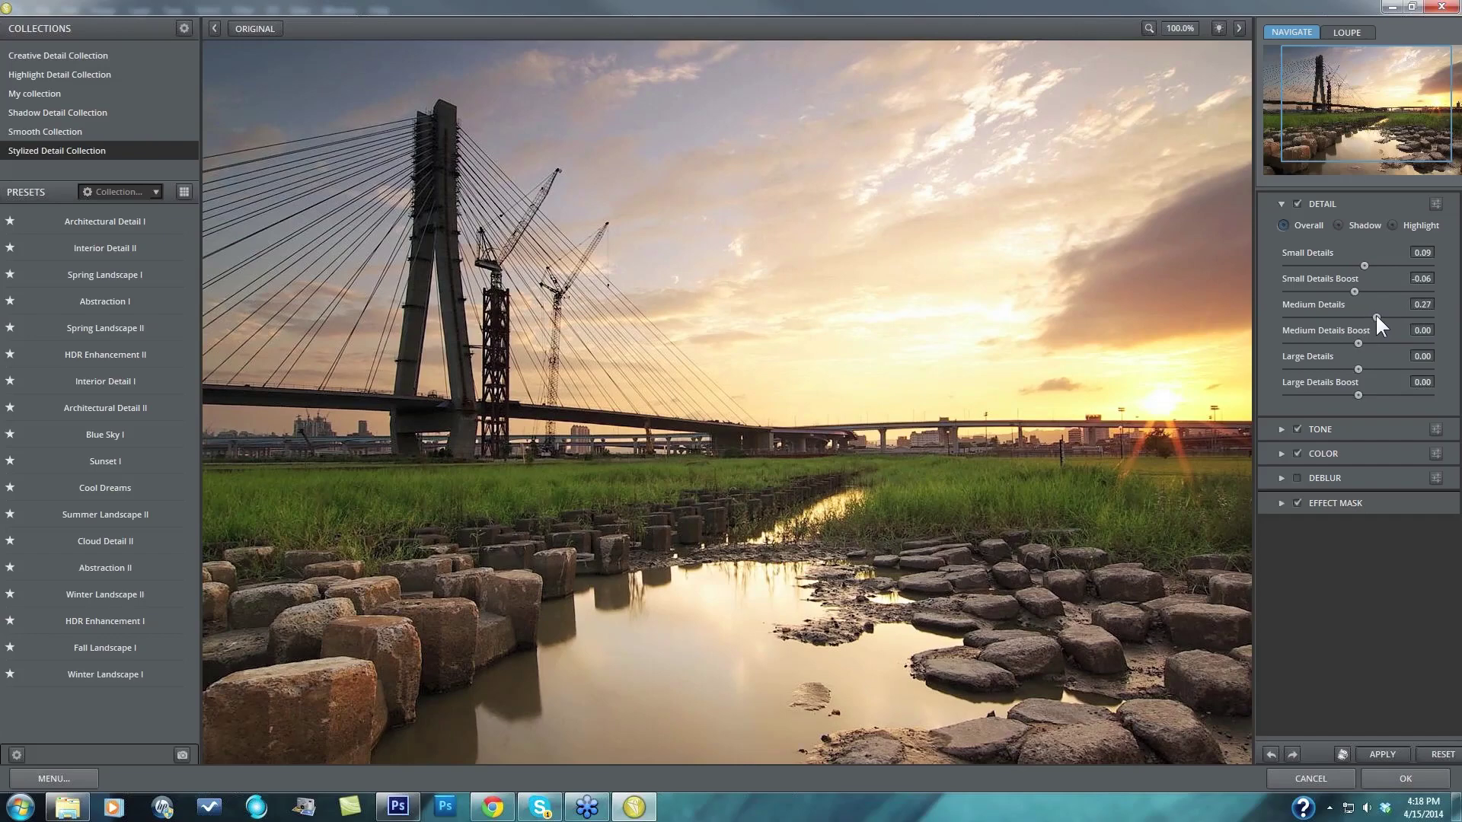
left_click_drag(1376, 318, 1376, 317)
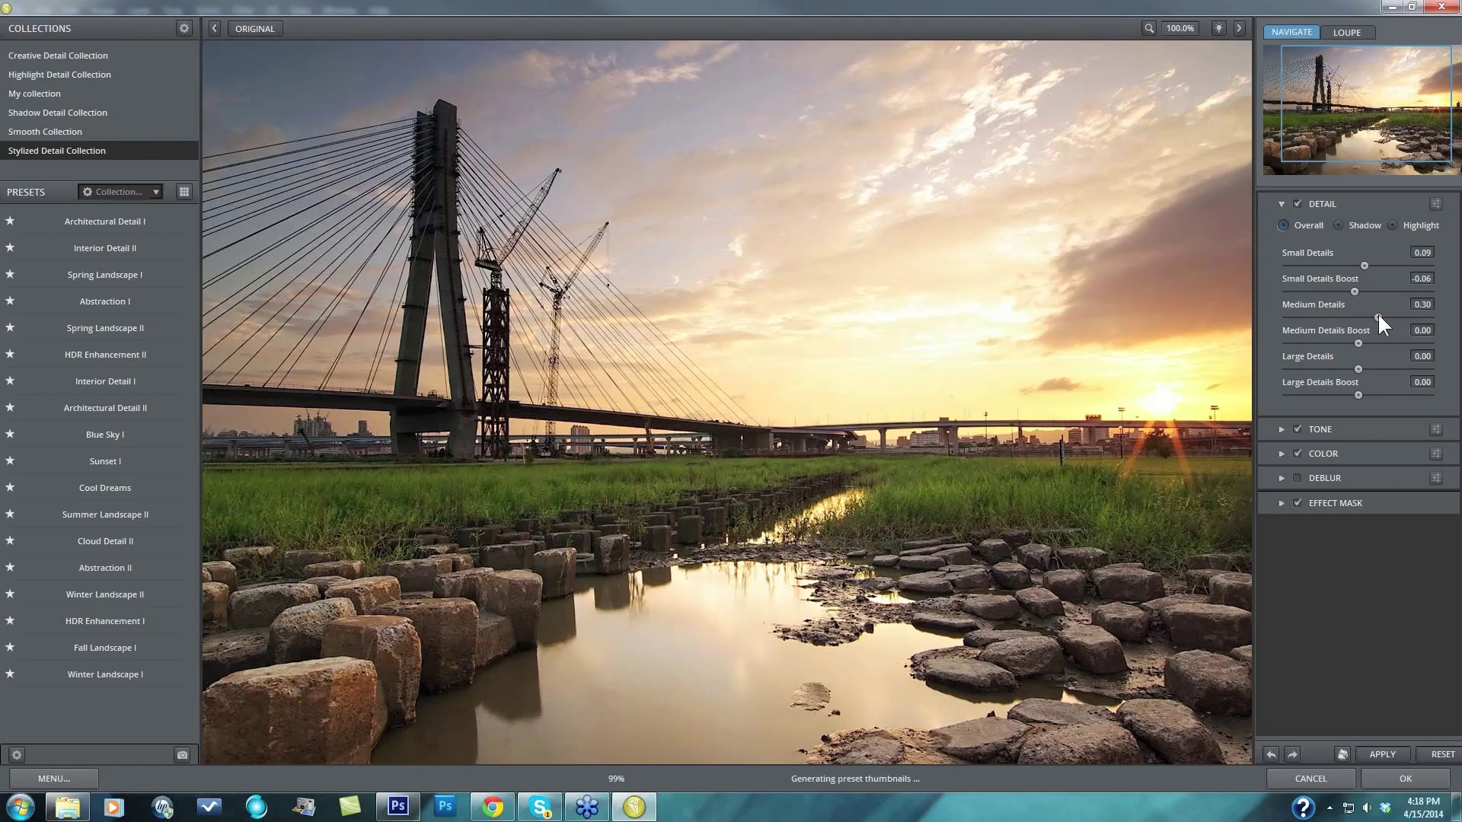
left_click(1360, 343)
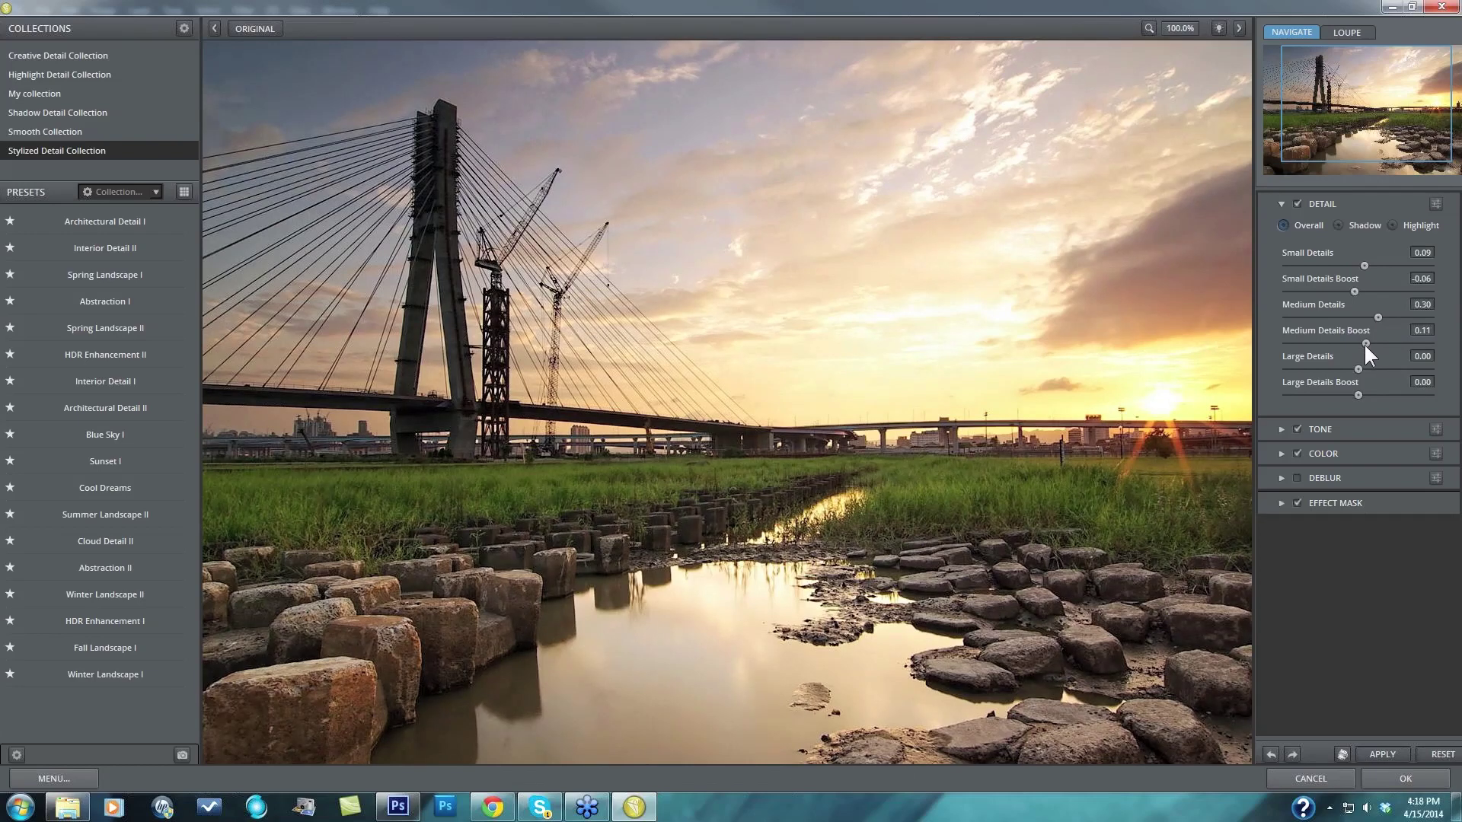
left_click_drag(1363, 343, 1362, 343)
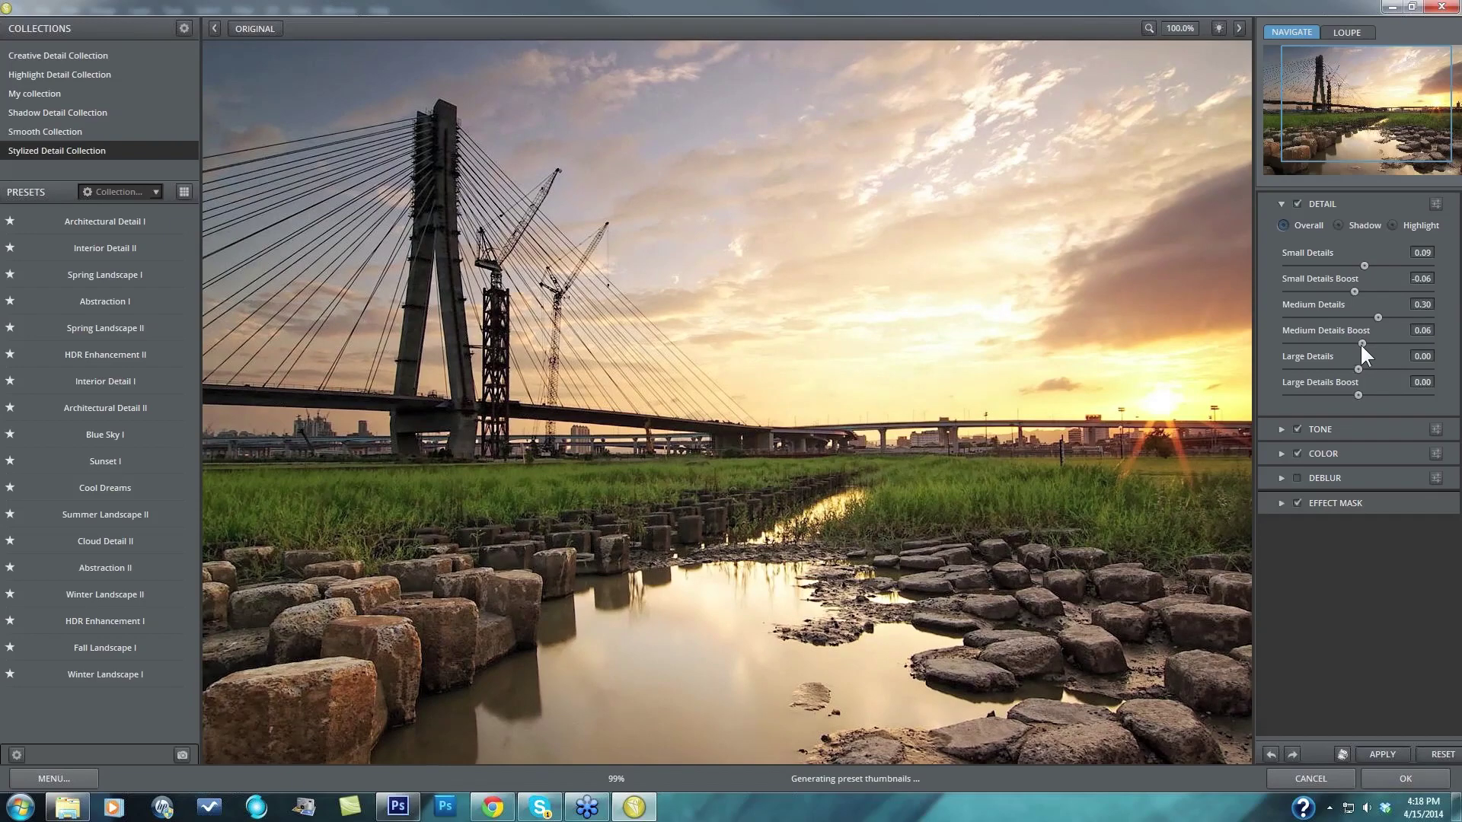
left_click(1359, 343)
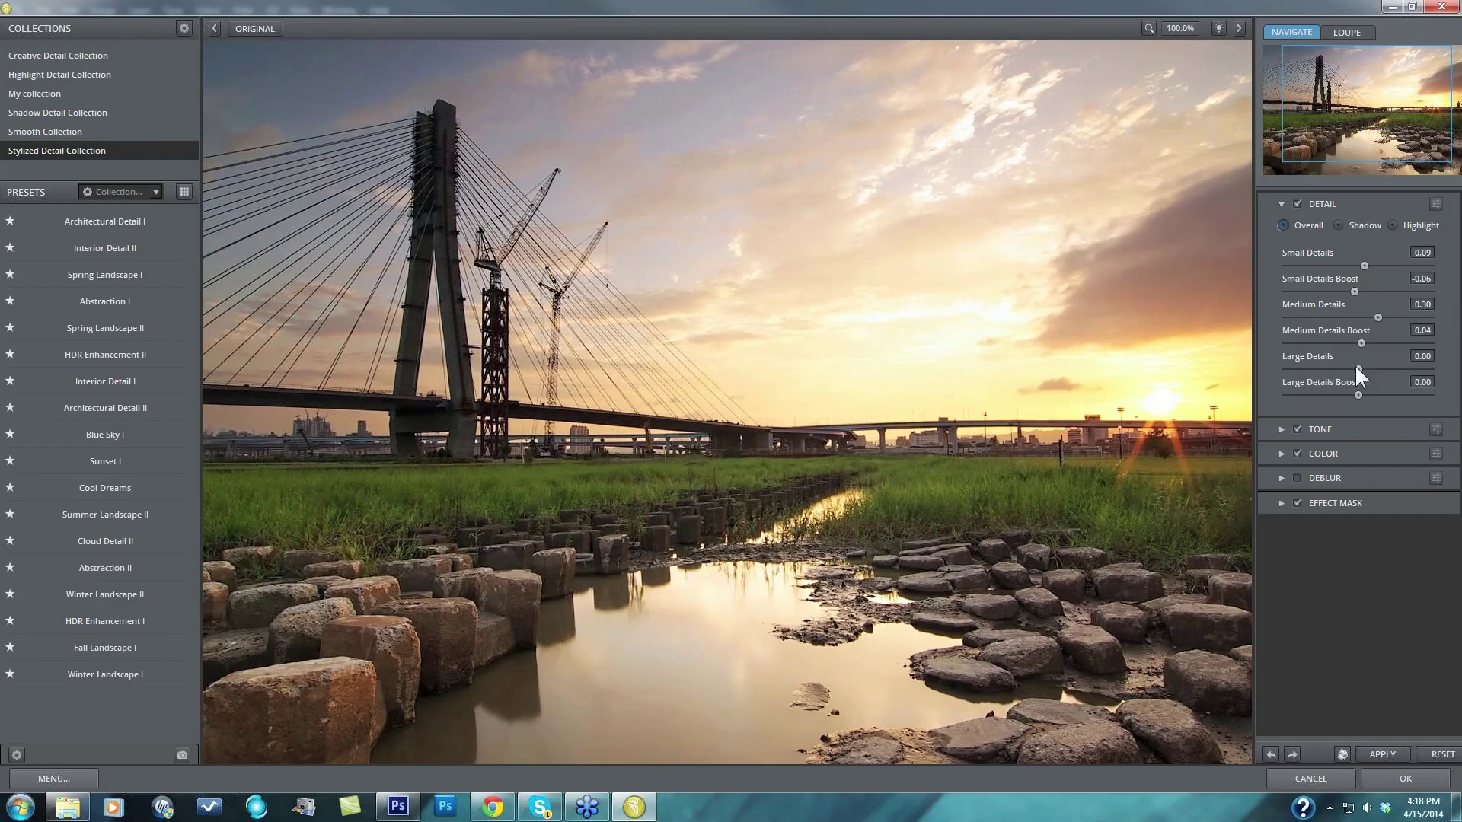
left_click_drag(1360, 370, 1367, 369)
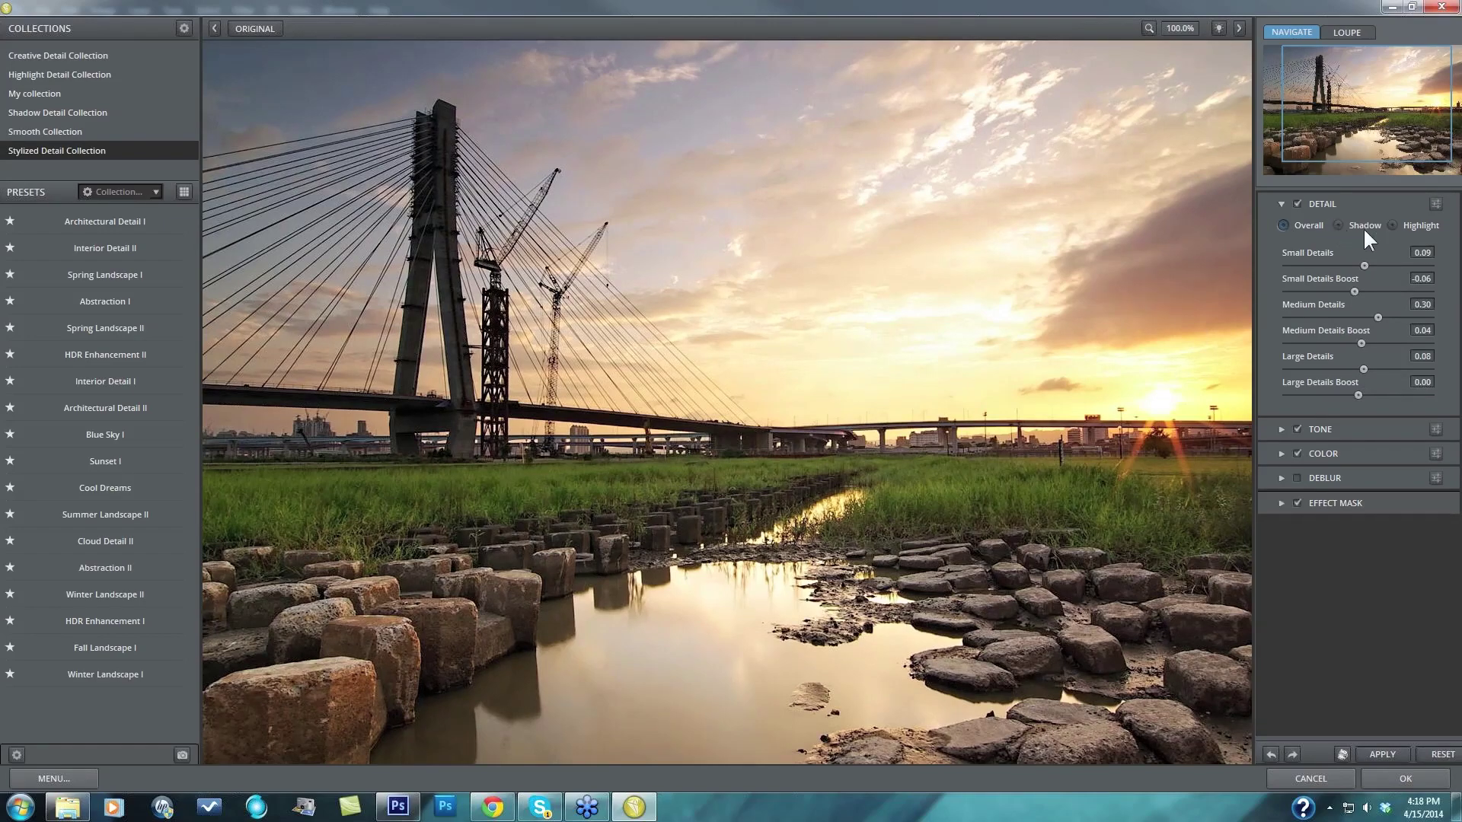
Step: In Highlight mode, add medium detail and set Large Details Boost to 0.09
left_click(1391, 224)
left_click_drag(1362, 318, 1367, 366)
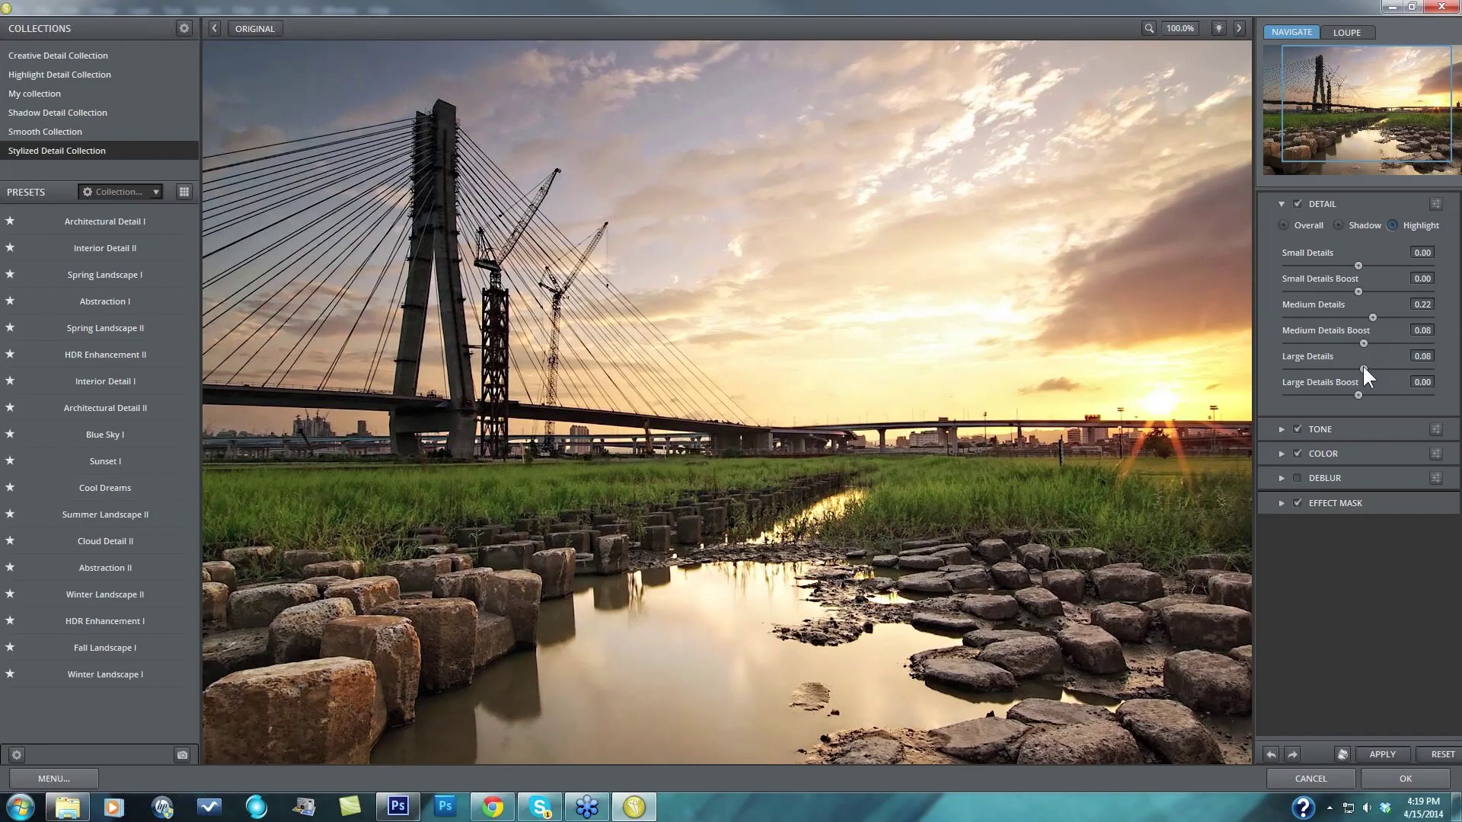
left_click_drag(1357, 394, 1356, 393)
left_click_drag(1364, 395, 1363, 394)
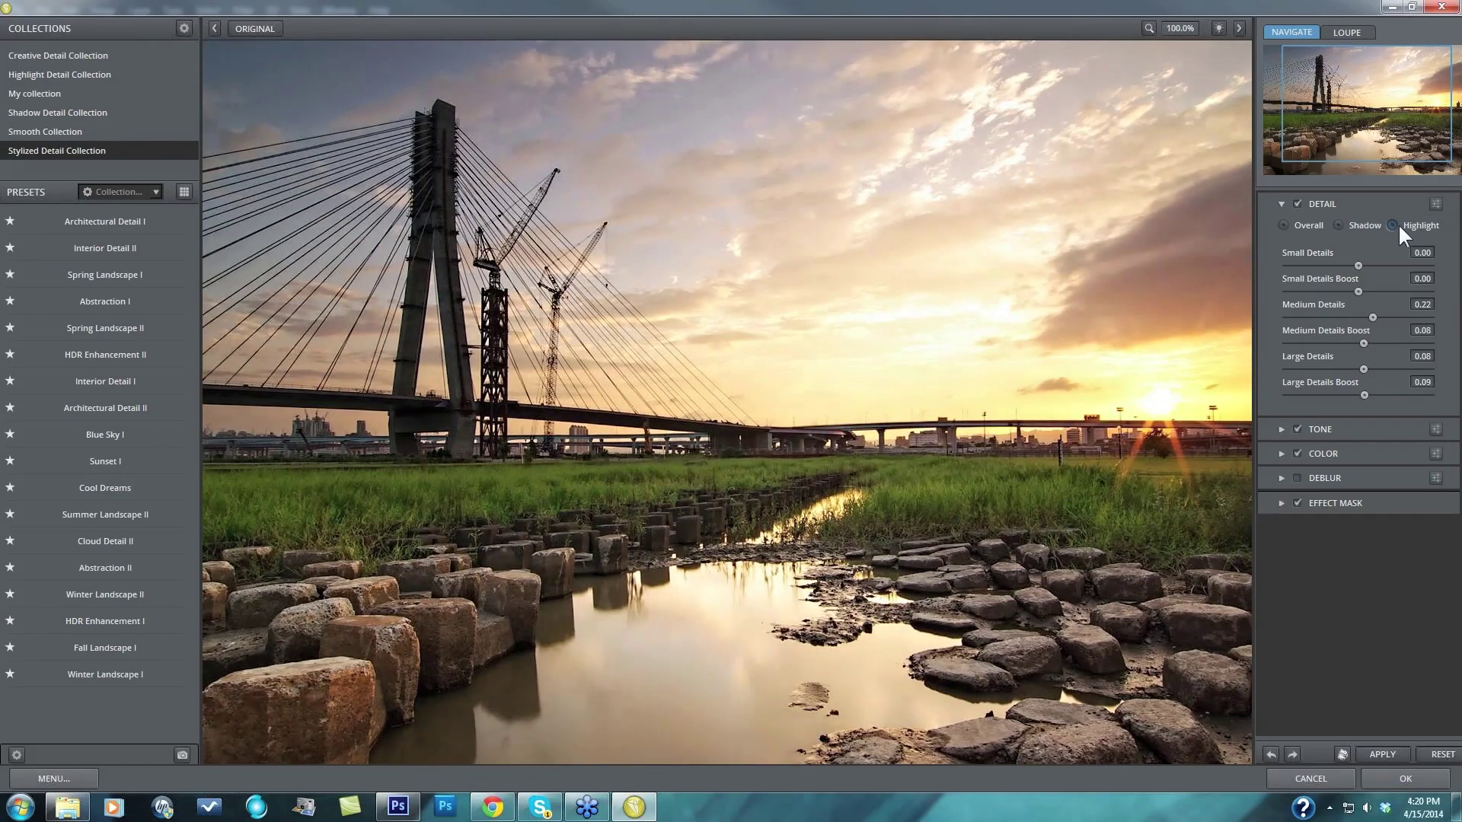
Step: In Shadow mode, set Small Details 0.12 and Medium Details 0.03, then compare the effect
left_click(1338, 226)
left_click_drag(1358, 262, 1362, 264)
left_click_drag(1357, 316, 1360, 315)
left_click(1297, 203)
Step: Collapse the Detail section and expand the Tone adjustments
left_click(1302, 204)
left_click(1352, 228)
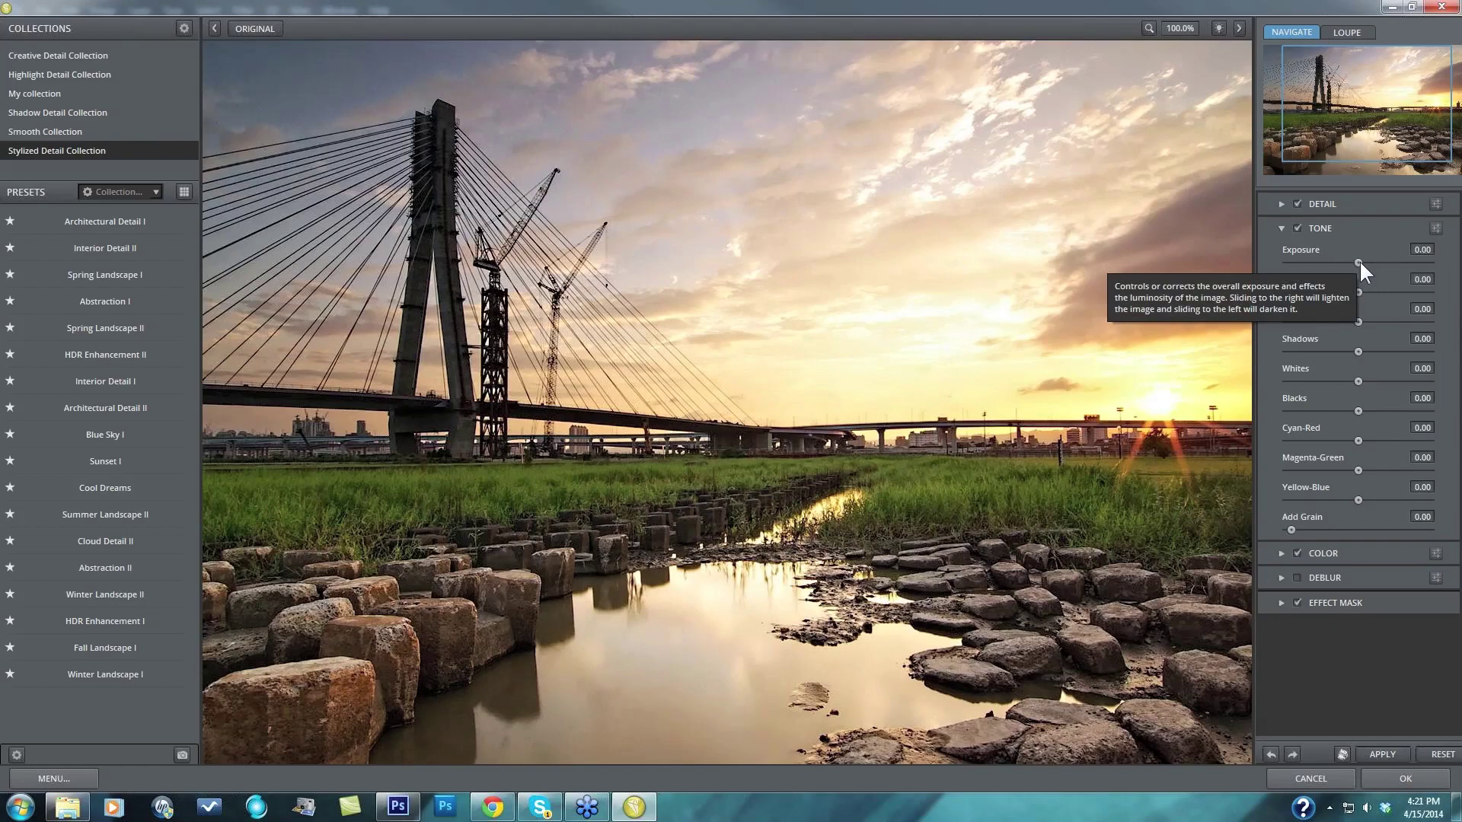
Step: Try darker and brighter exposures, leave Exposure at -0.15, and lower Contrast to -0.52
left_click_drag(1358, 262, 1306, 262)
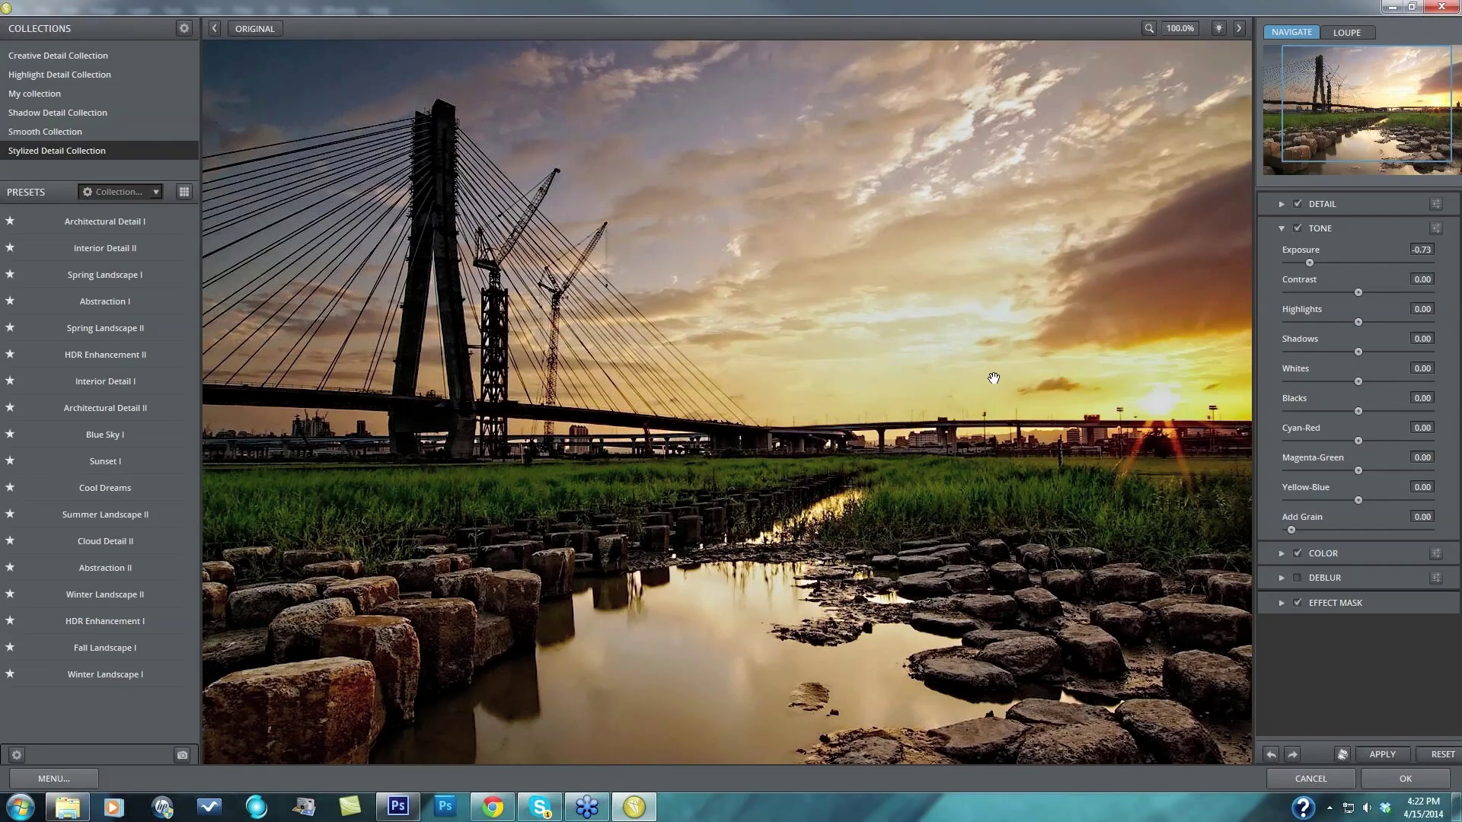
left_click_drag(1310, 261, 1315, 262)
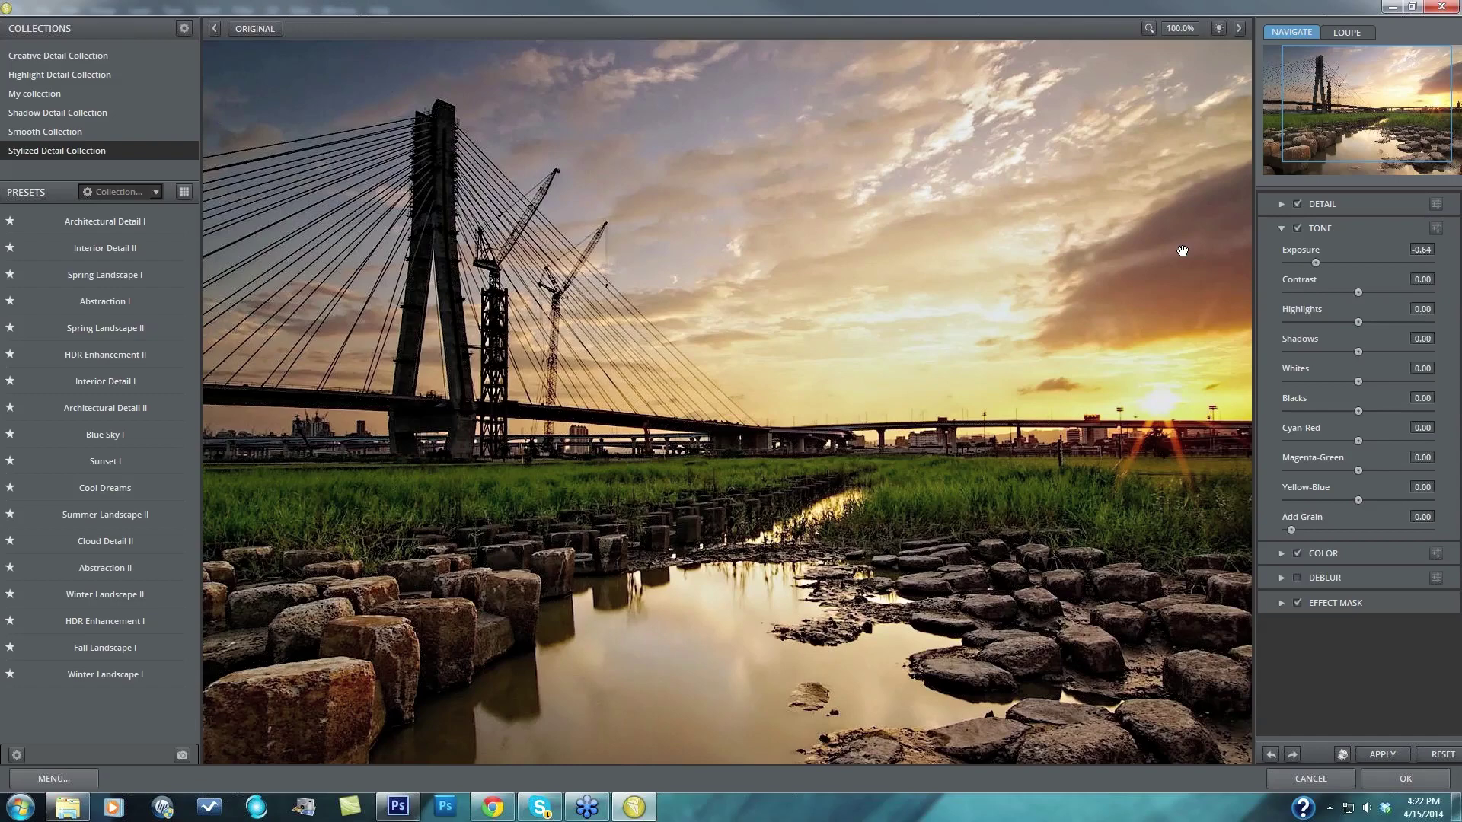
left_click_drag(1317, 259, 1394, 259)
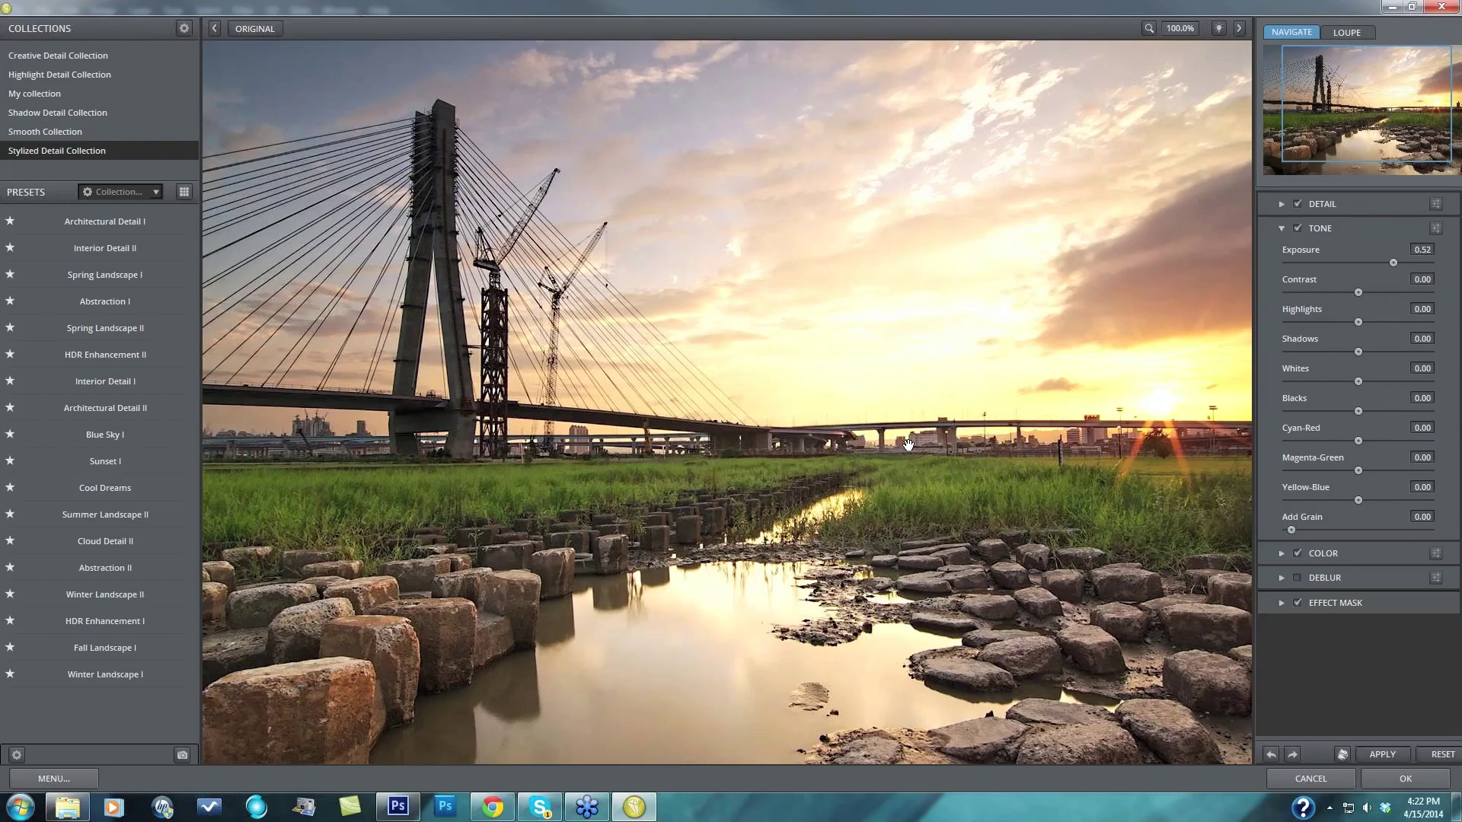
left_click_drag(1390, 262, 1346, 262)
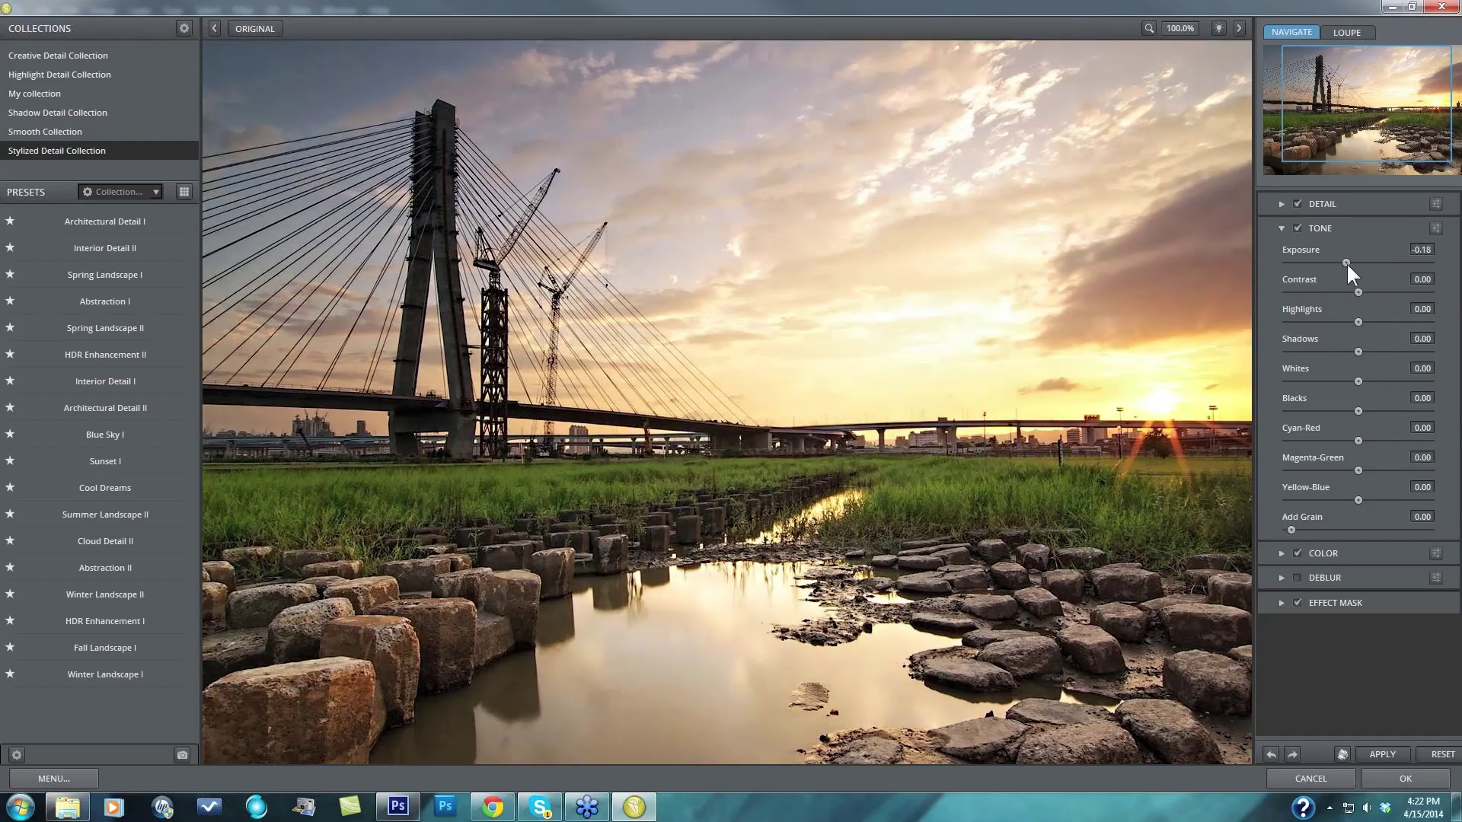
left_click_drag(1358, 290, 1323, 299)
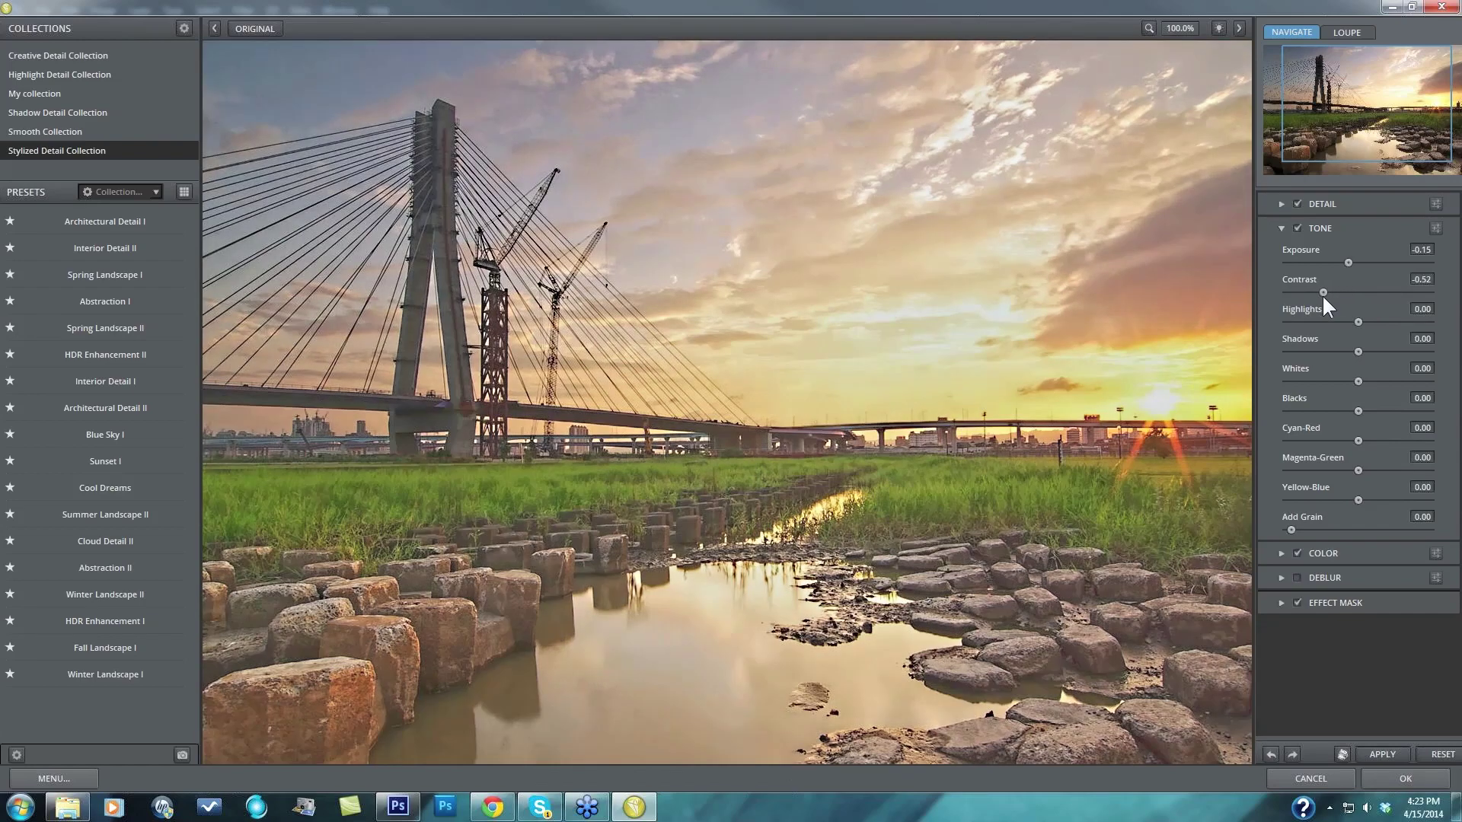
Step: Set Contrast to 0.06, Highlights to -0.13 and Whites to -0.78
left_click_drag(1323, 298, 1363, 299)
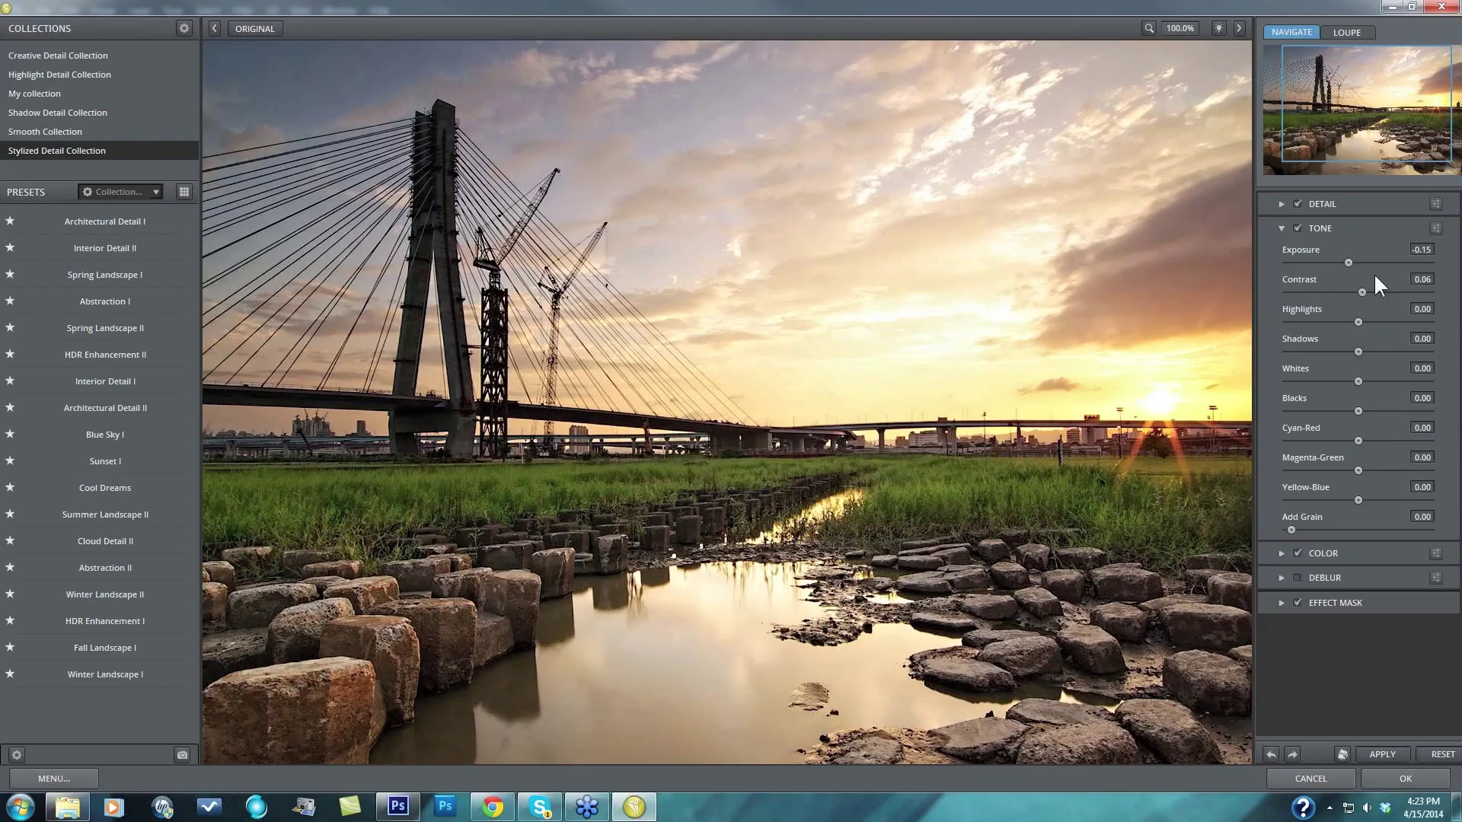
left_click_drag(1349, 287, 1361, 292)
left_click_drag(1358, 321, 1347, 321)
mouse_move(1356, 380)
left_mouse_down()
mouse_move(1306, 395)
mouse_move(1343, 383)
left_mouse_up()
Step: Test Whites from maximum to well below zero, settling at -0.53
left_click(1424, 381)
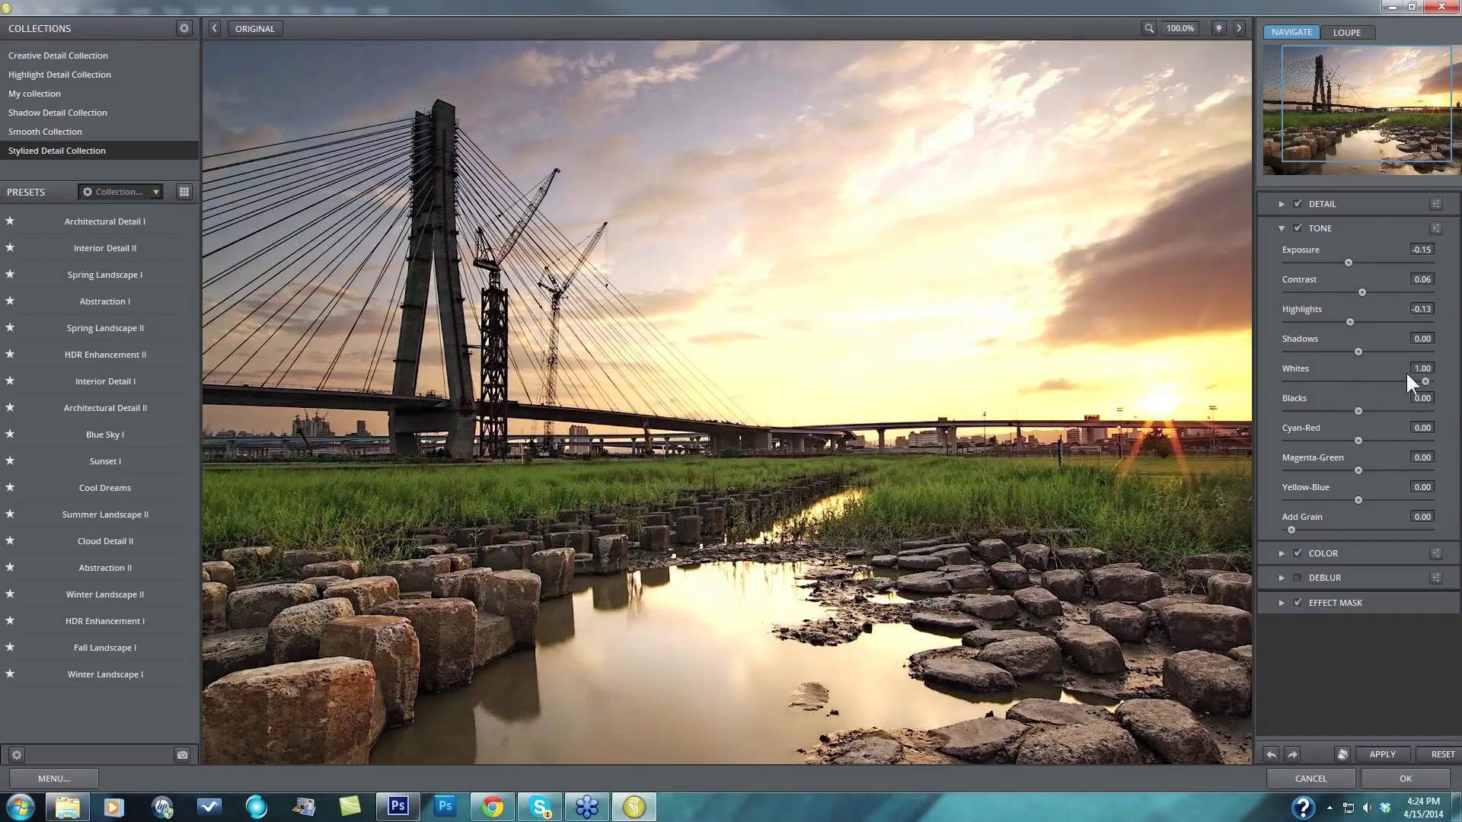
left_click(1394, 381)
left_click(1320, 382)
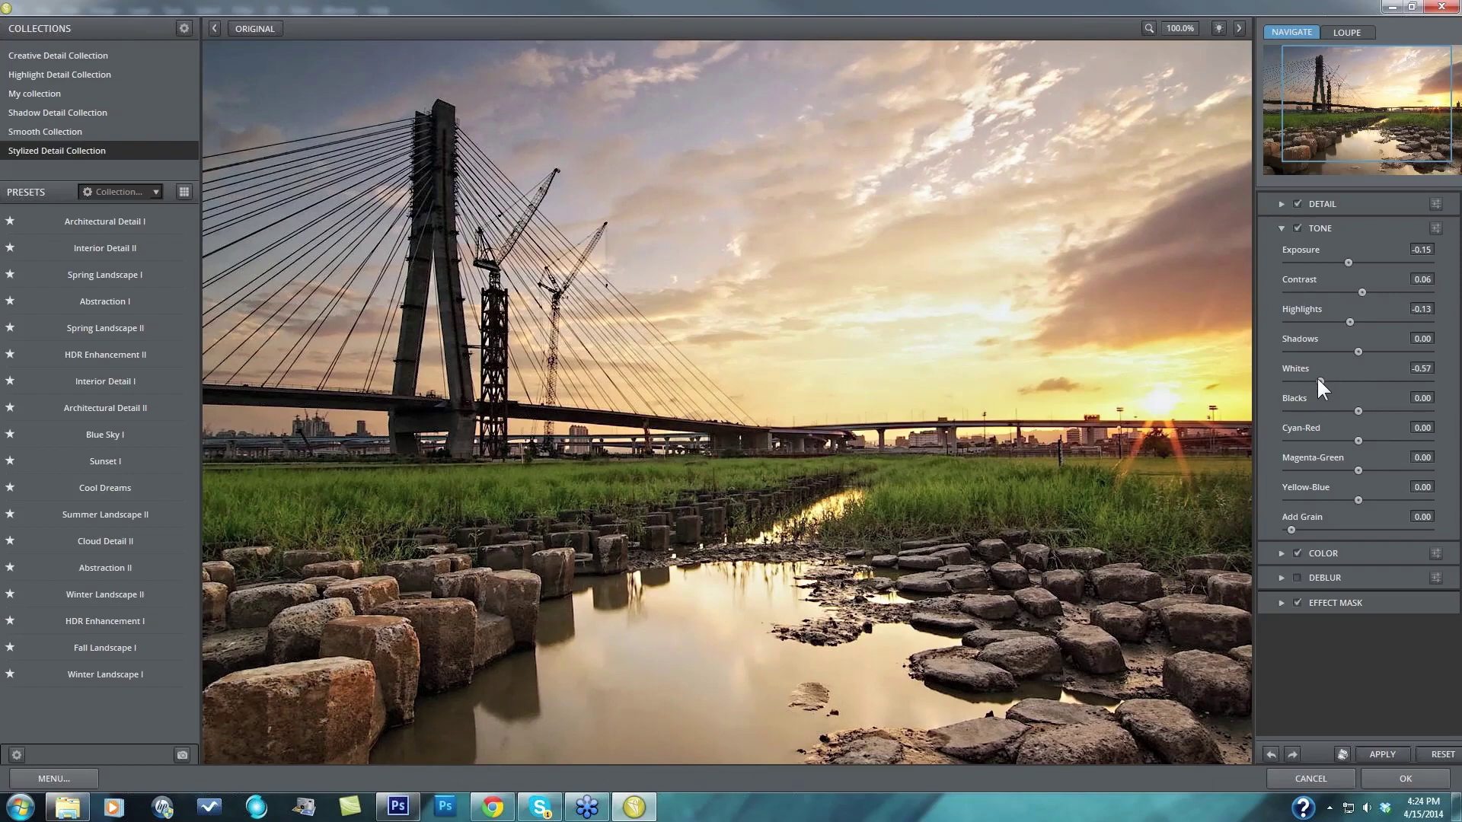
left_click_drag(1318, 379, 1323, 380)
left_click(1356, 351)
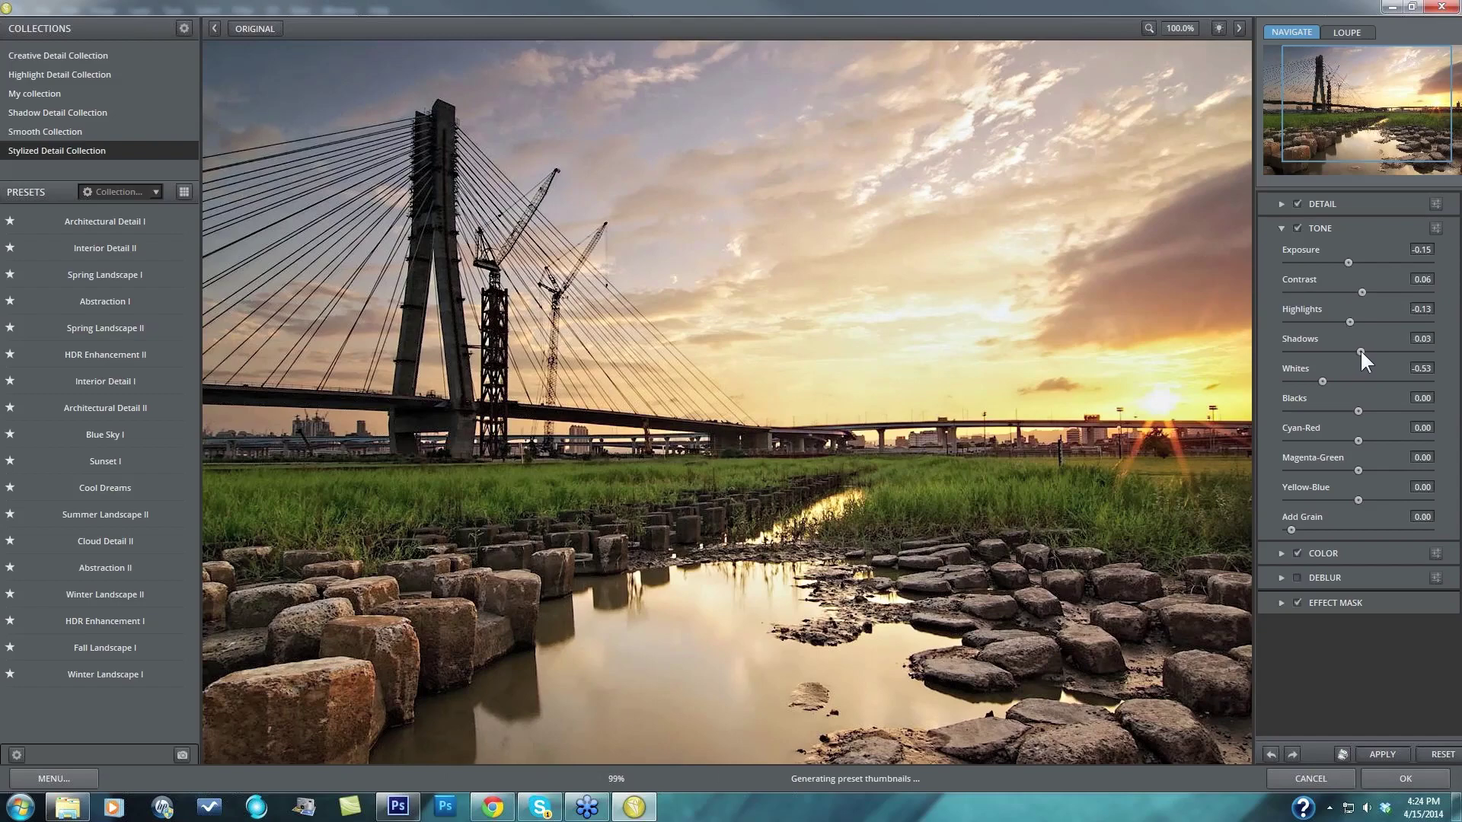
Step: Lift Shadows to 0.10 and Blacks to -0.04, then compare processed and original views
left_click_drag(1361, 353, 1363, 351)
left_click(1368, 350)
left_click_drag(1355, 408, 1358, 406)
left_click_drag(1349, 410, 1353, 408)
left_click_drag(994, 462, 996, 461)
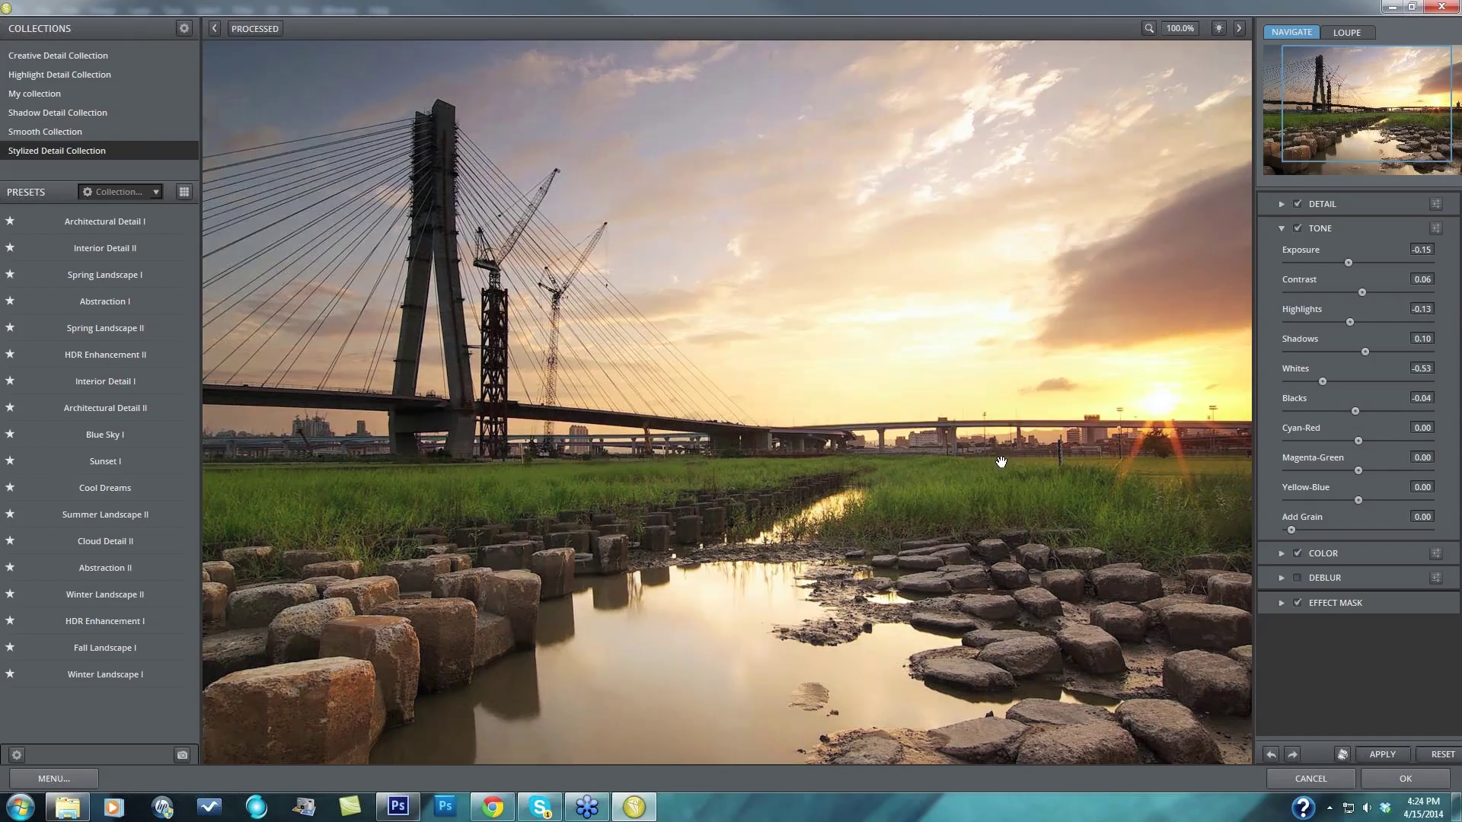
left_click(1030, 443)
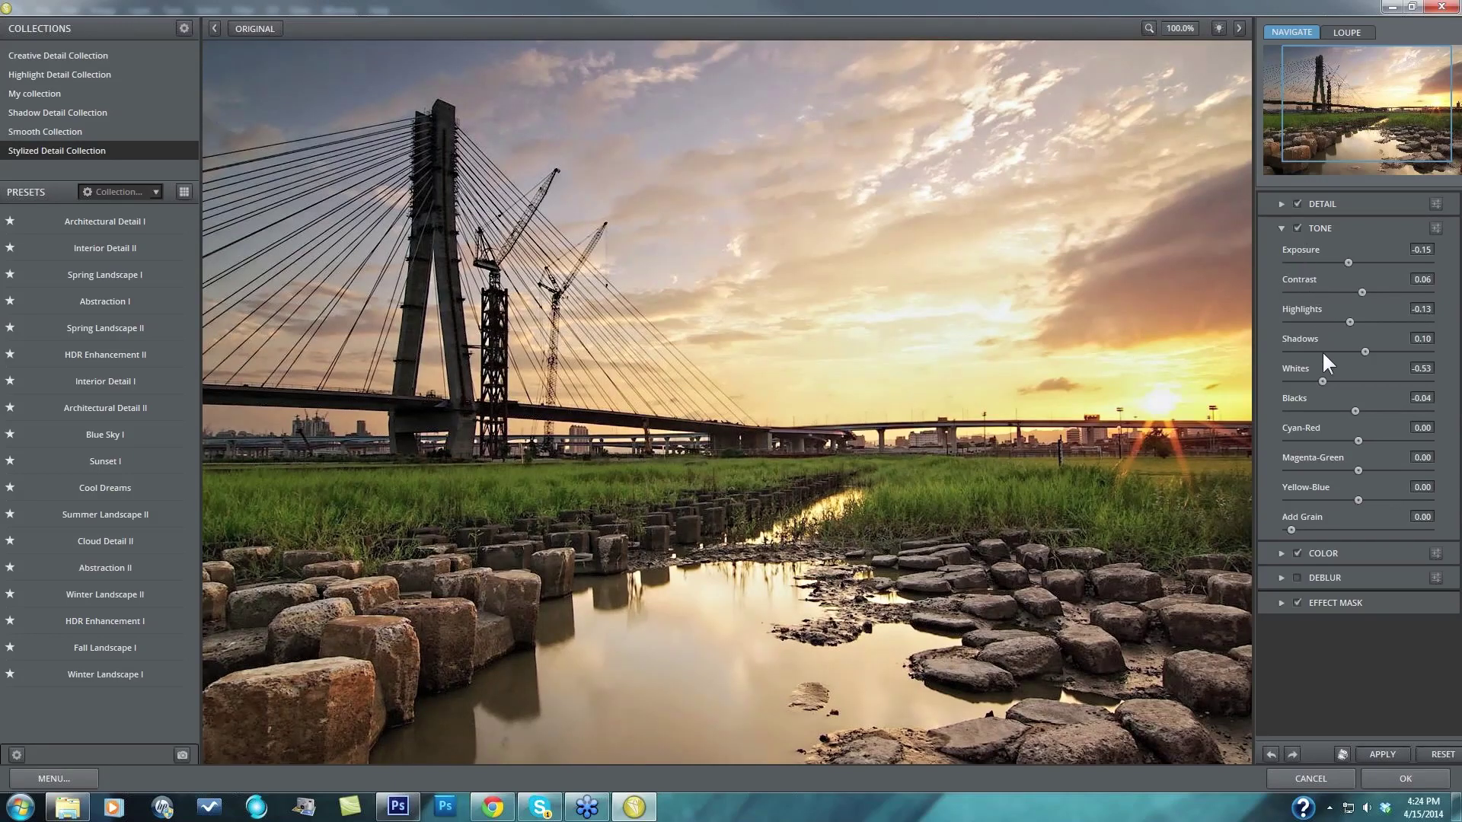
Step: Toggle the Tone adjustments off and on repeatedly to compare, leaving them enabled
left_click(1296, 226)
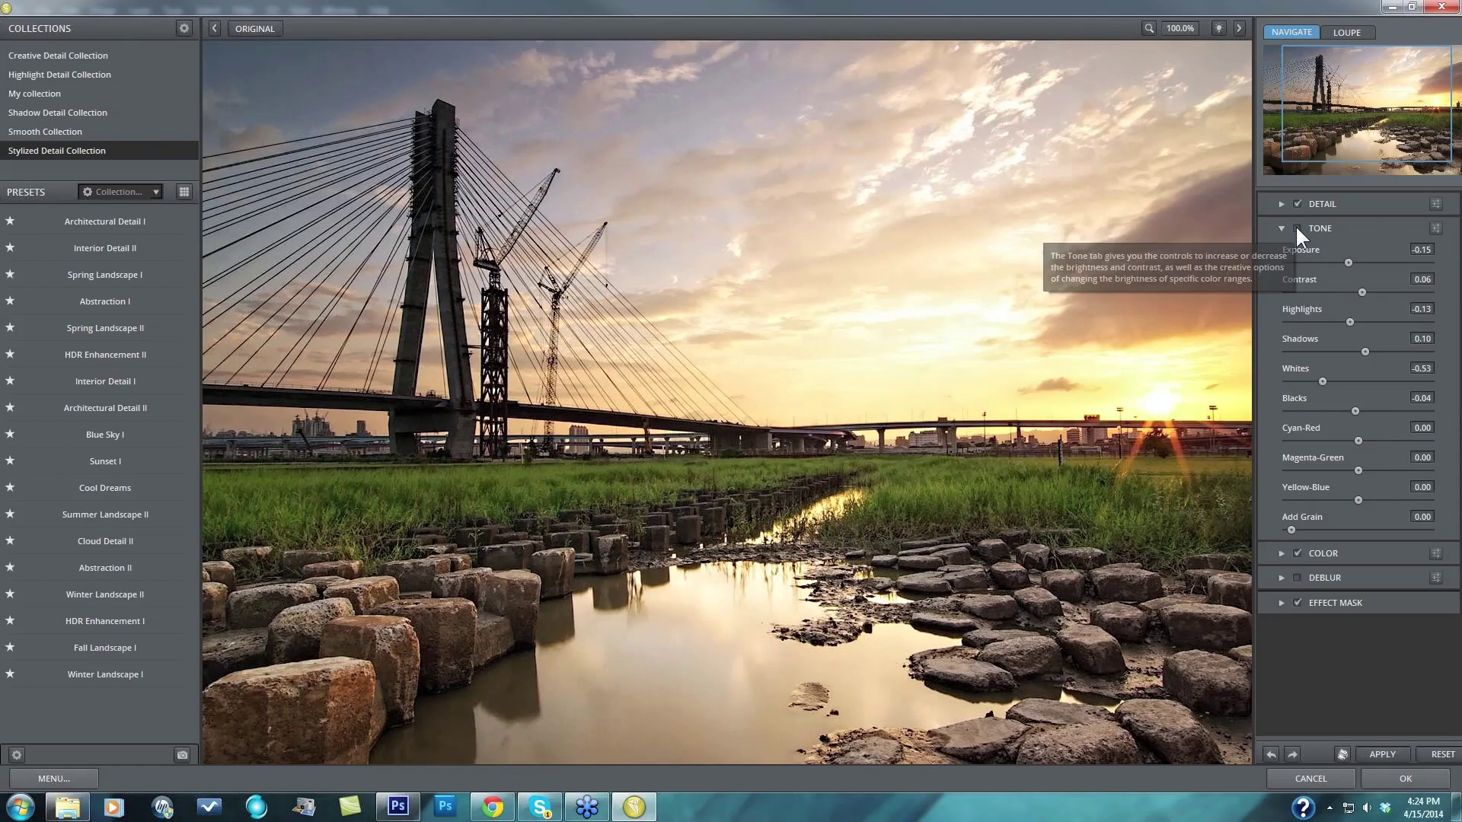
left_click(1296, 227)
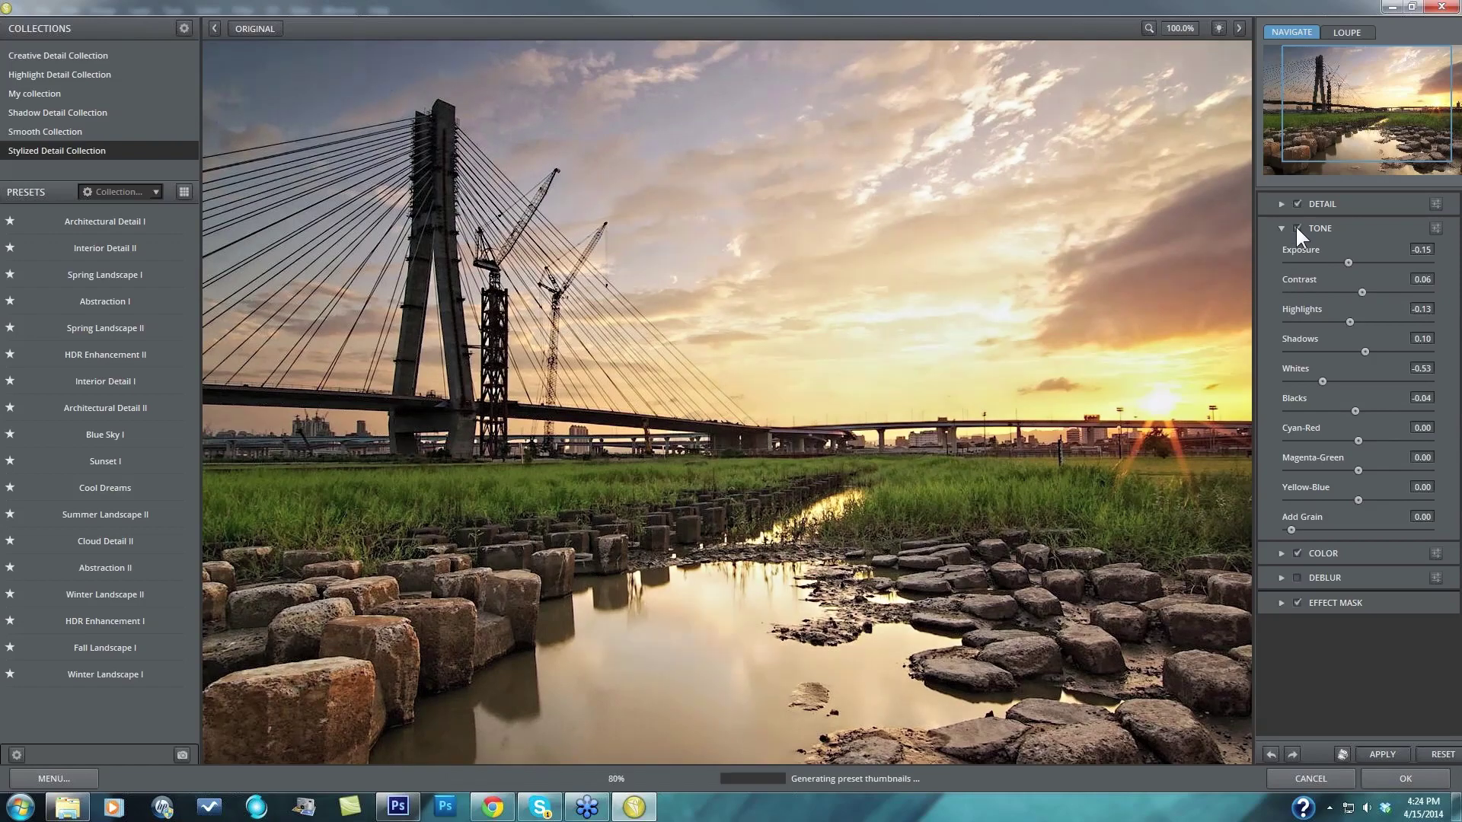
left_click(1296, 227)
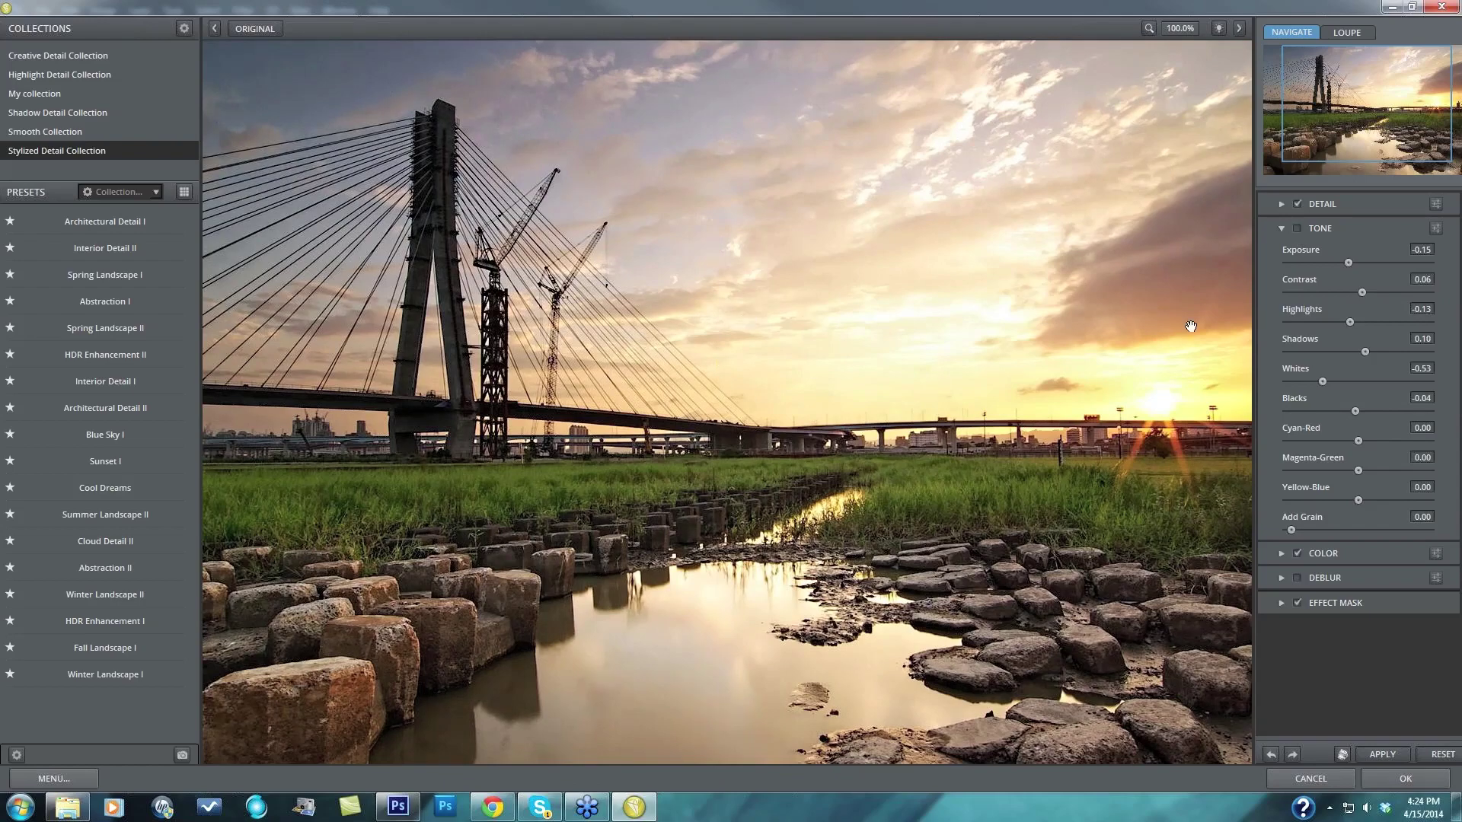
left_click(1296, 226)
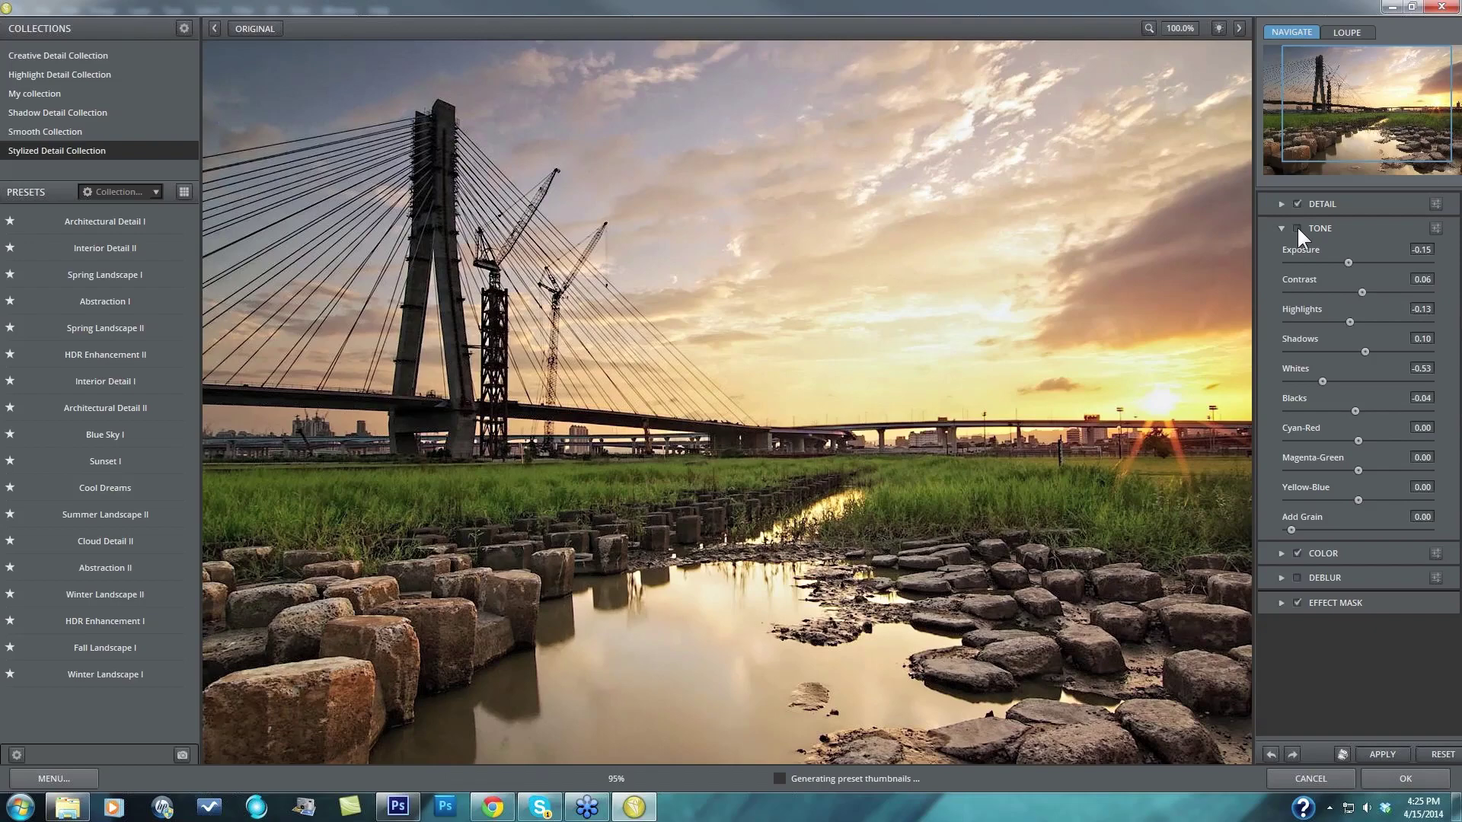
left_click(1296, 228)
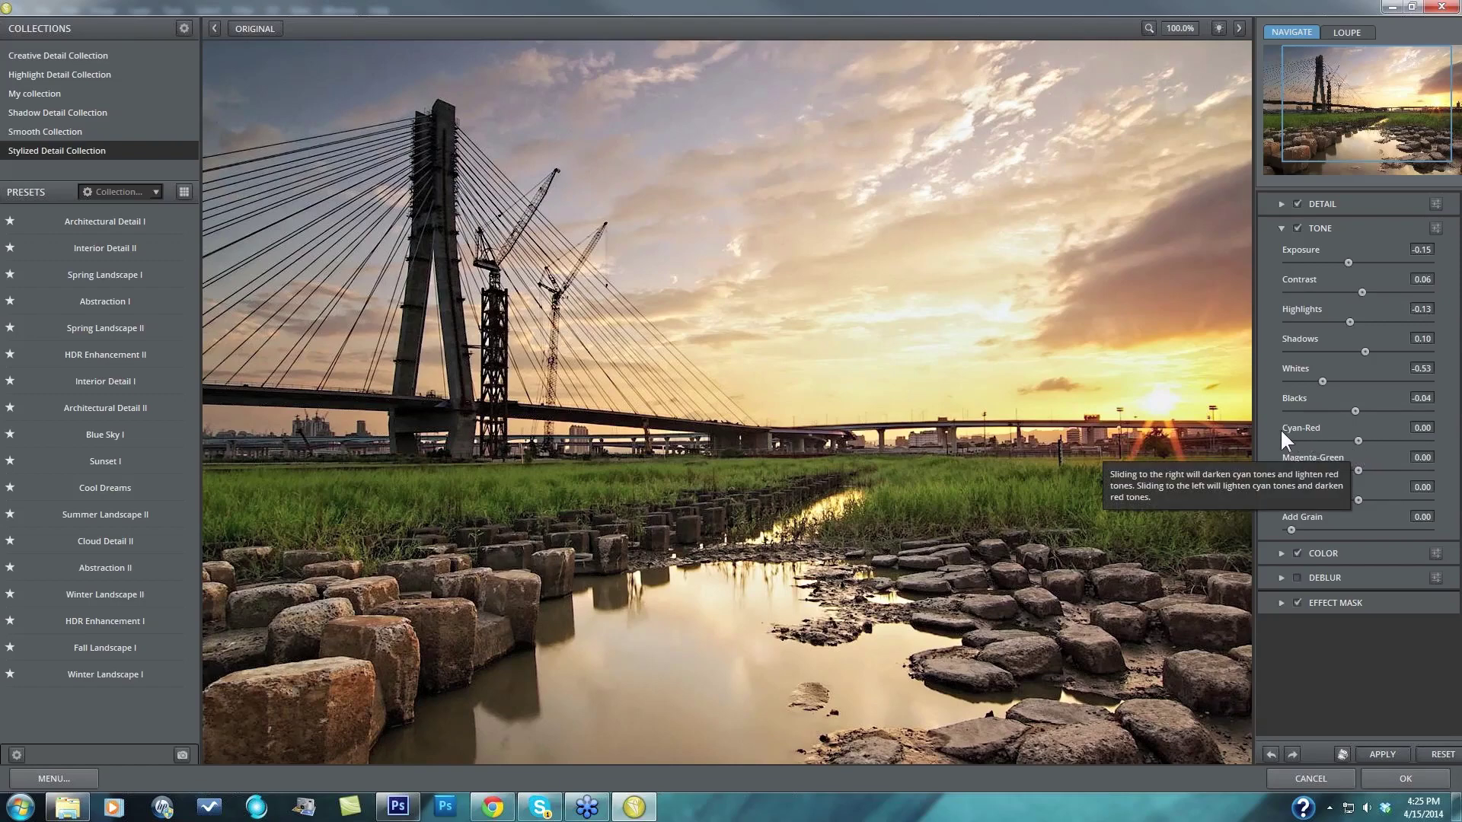
Step: Set the Cyan-Red balance to -0.37 to cool the photo
mouse_move(1357, 438)
left_mouse_down()
mouse_move(1432, 451)
mouse_move(1258, 436)
mouse_move(1349, 433)
left_mouse_up()
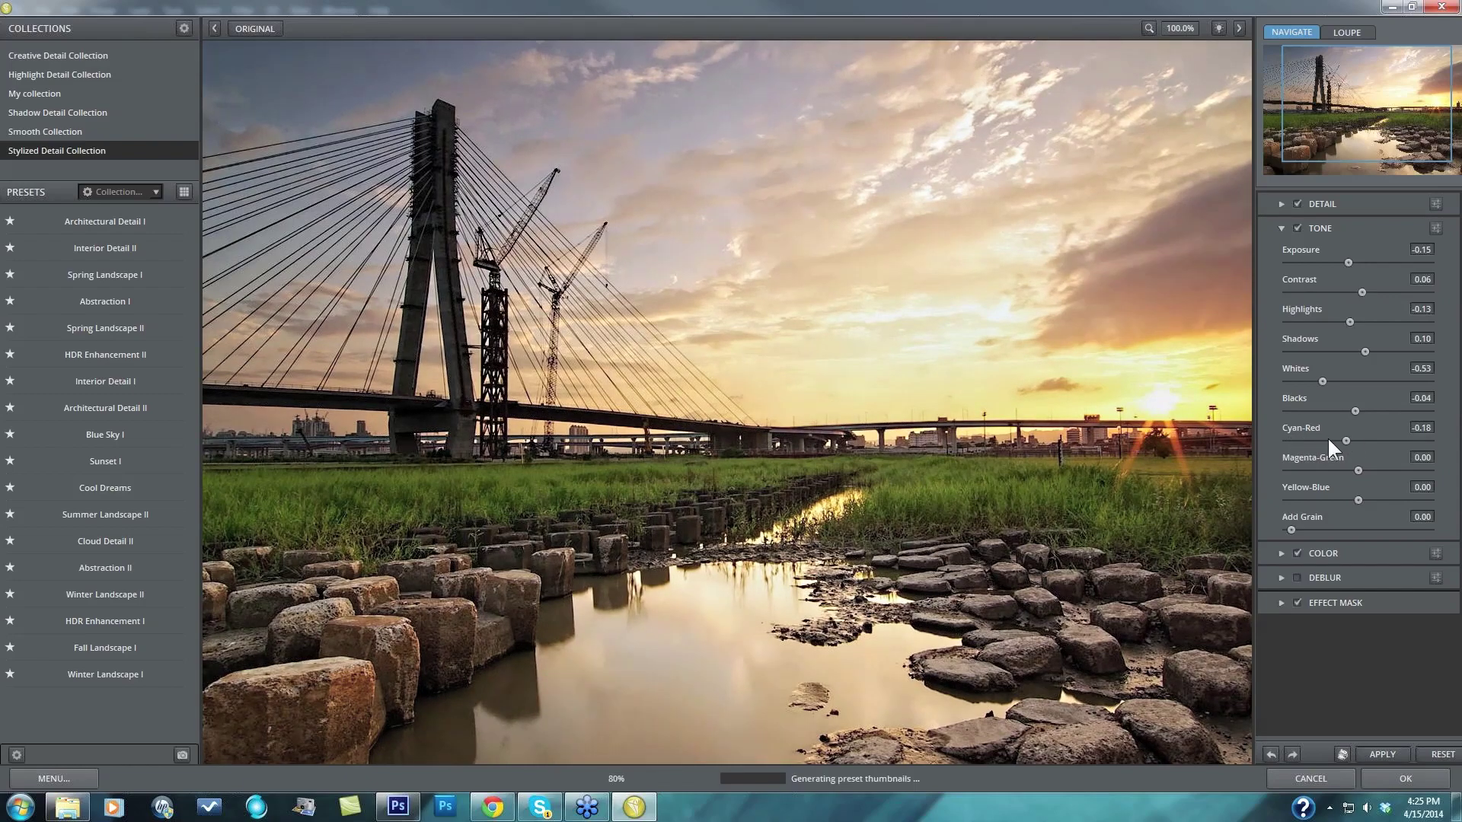
left_click(1327, 439)
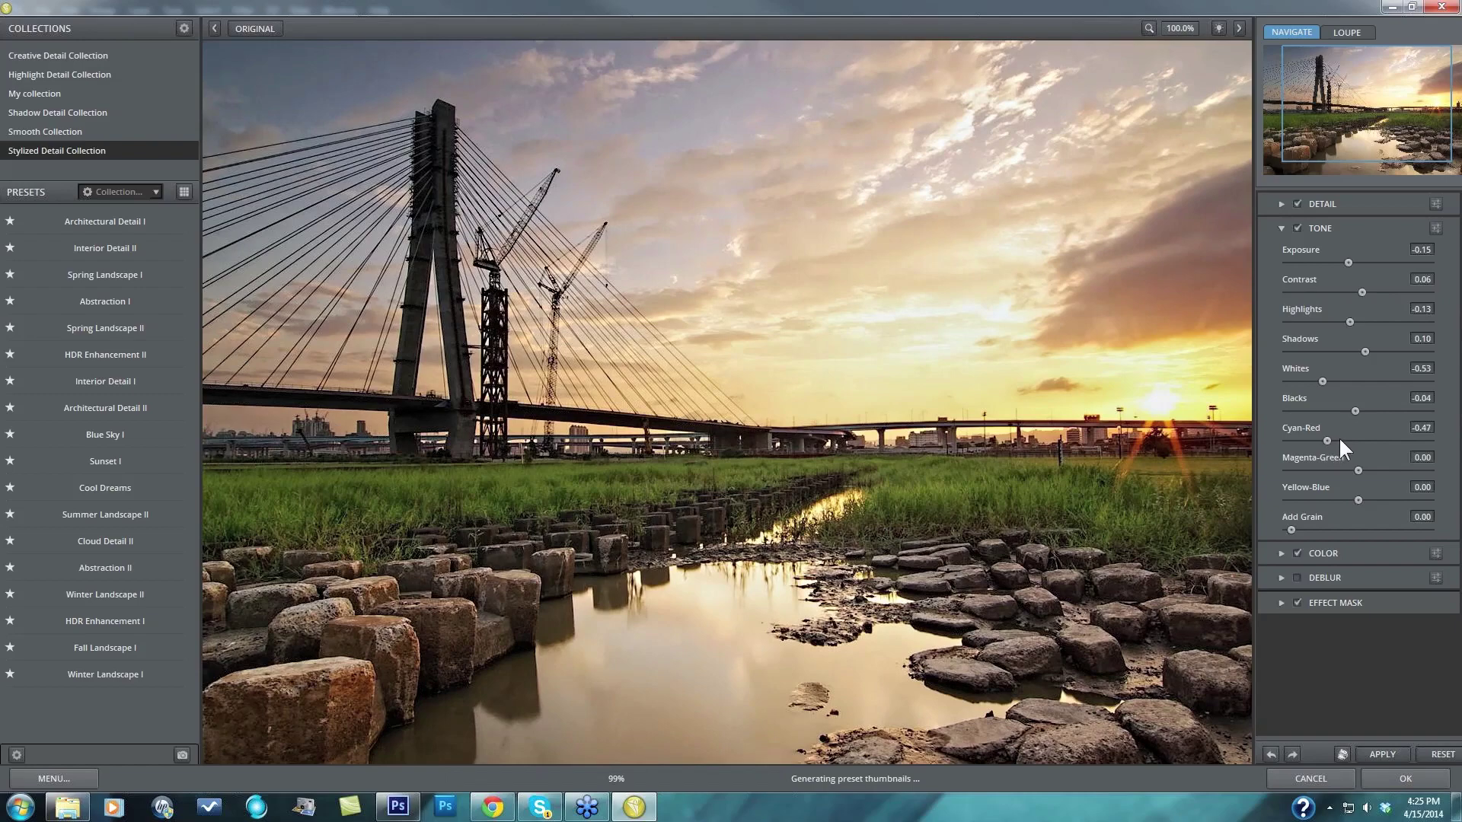
left_click(1323, 437)
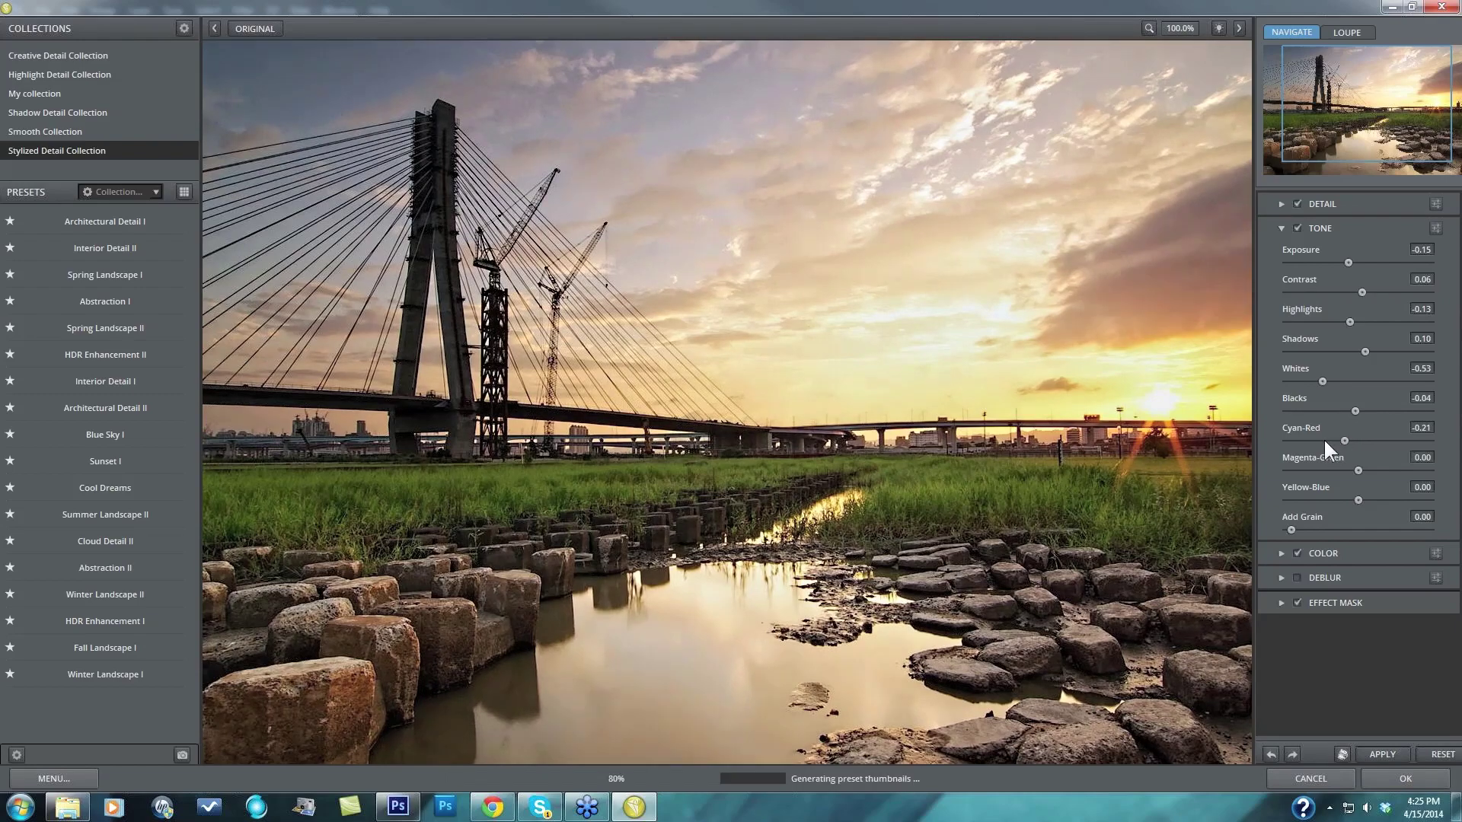
left_click_drag(1326, 441, 1331, 440)
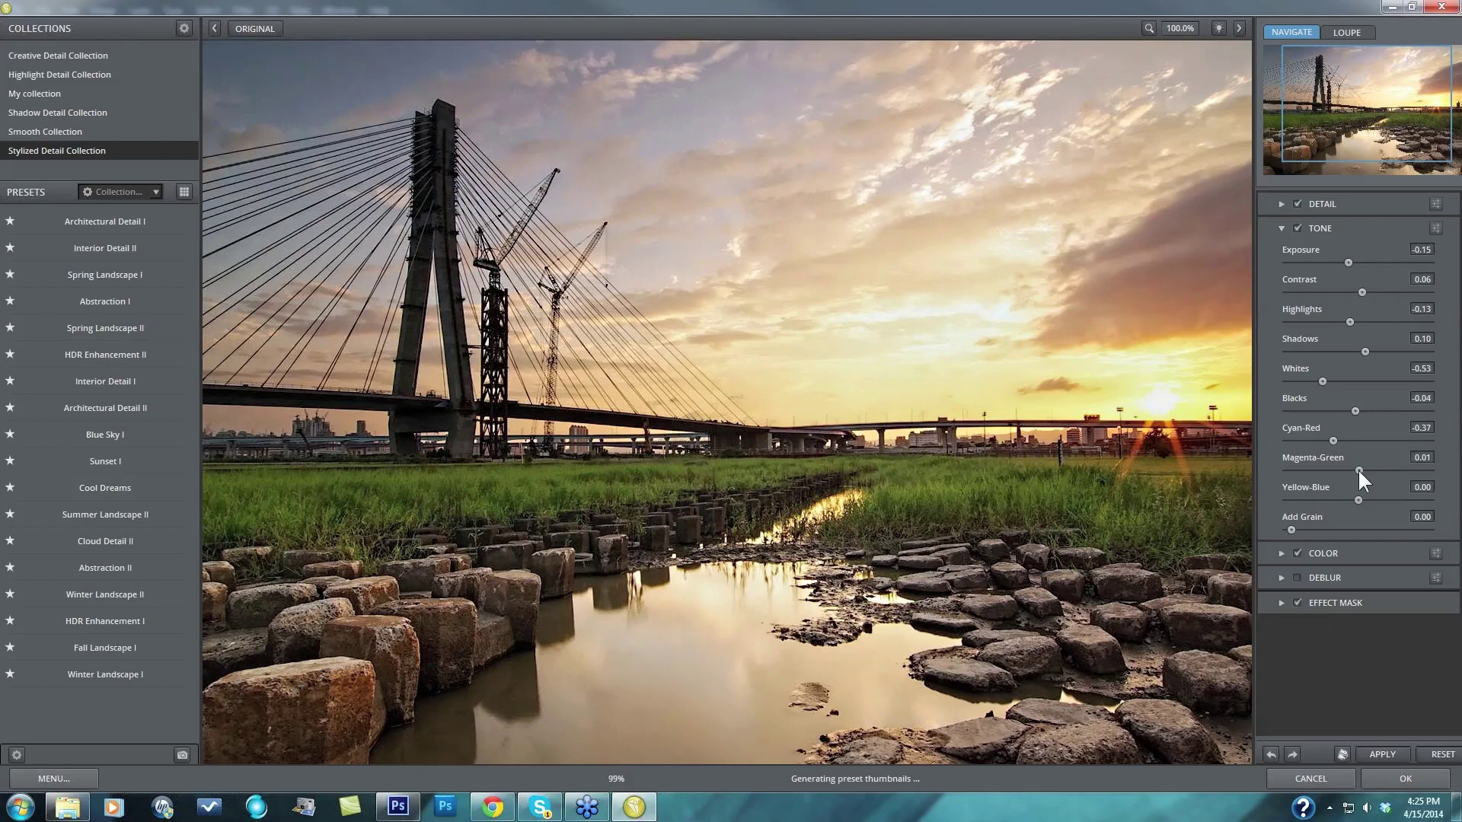
Step: Set Magenta-Green to 0.19
mouse_move(1342, 472)
left_mouse_down()
mouse_move(1291, 473)
mouse_move(1408, 453)
mouse_move(1321, 466)
left_mouse_up()
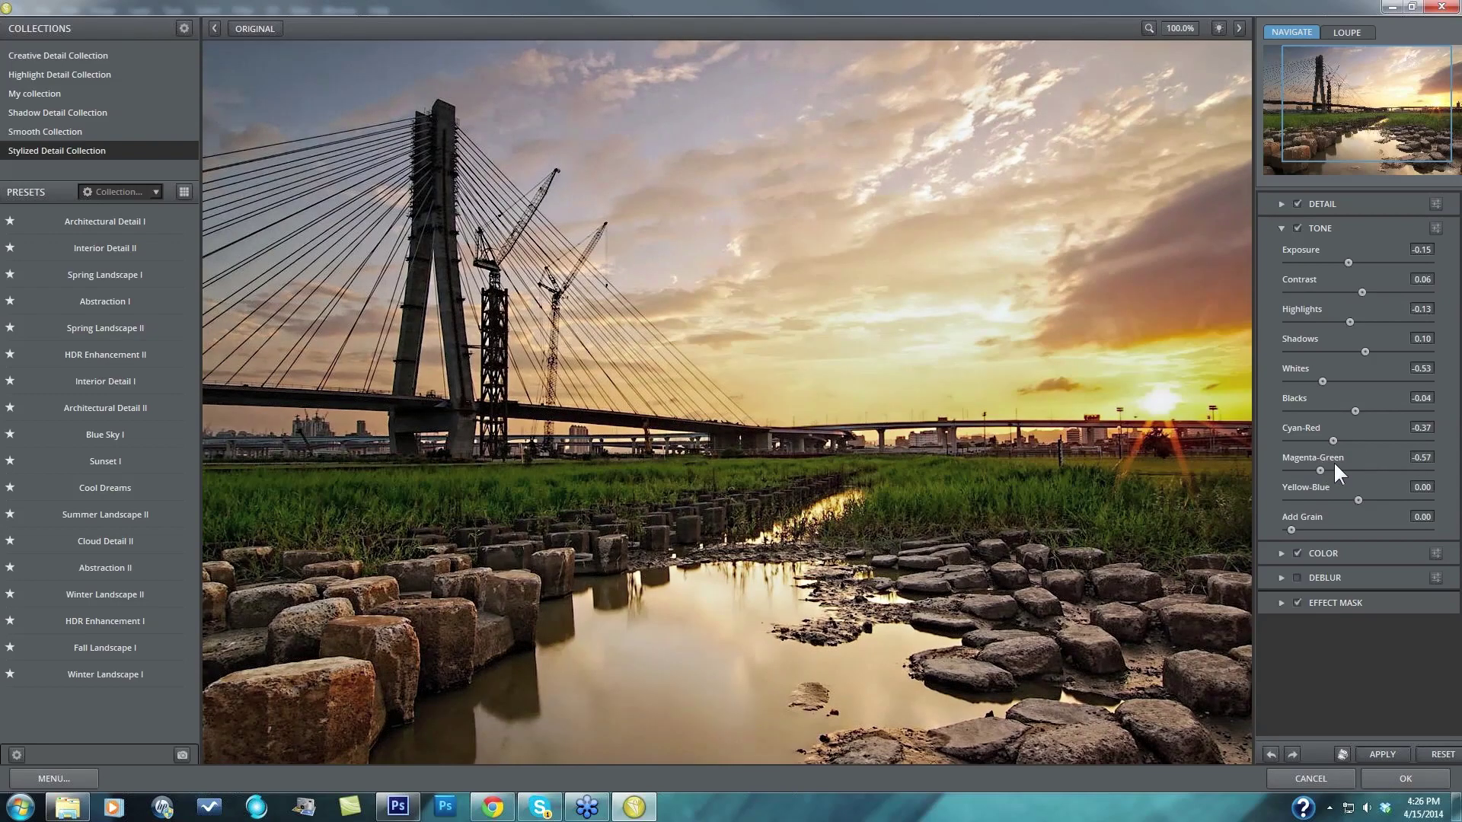
left_click(1335, 467)
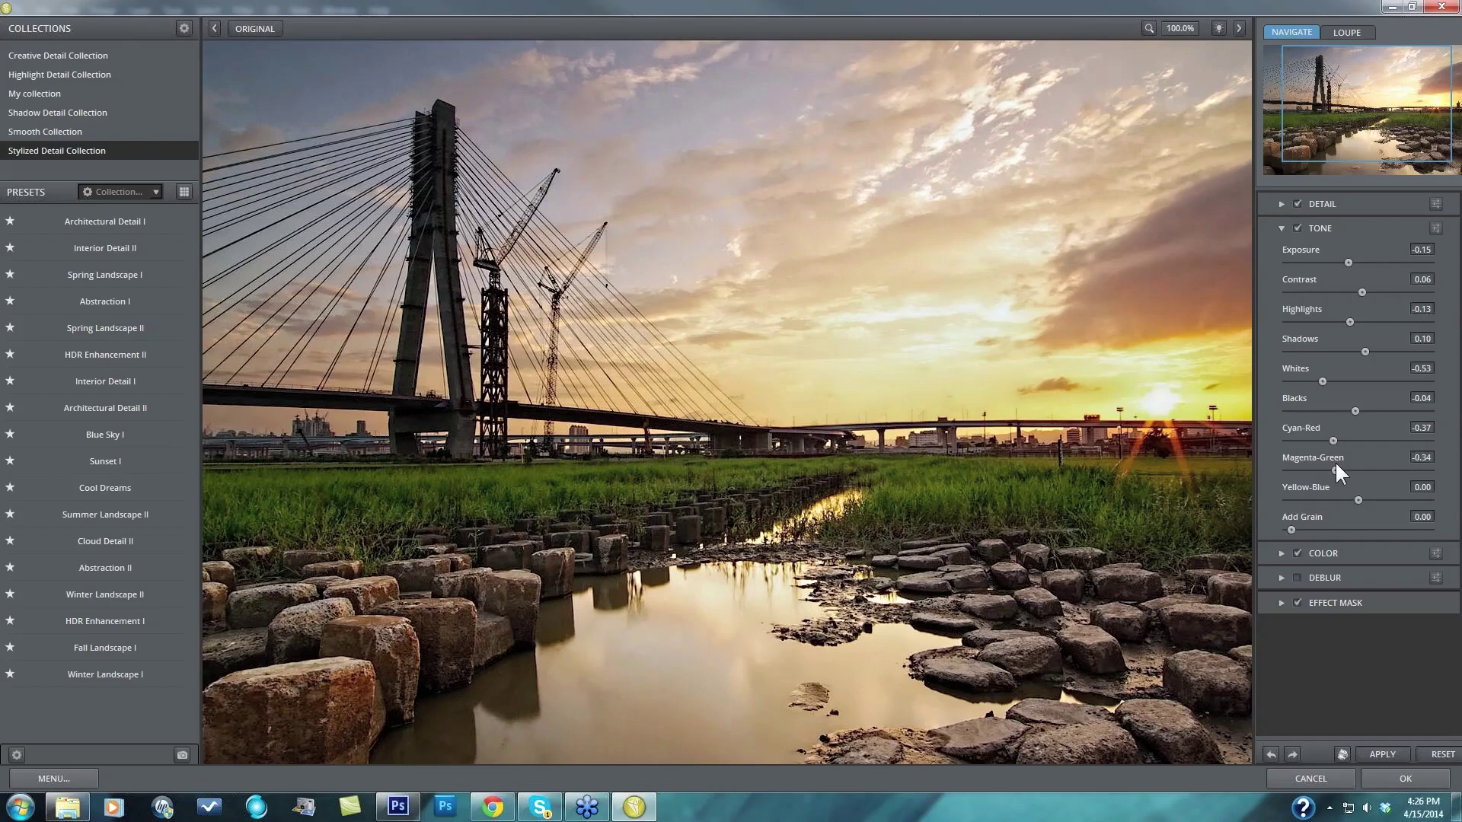
left_click_drag(1335, 468, 1368, 463)
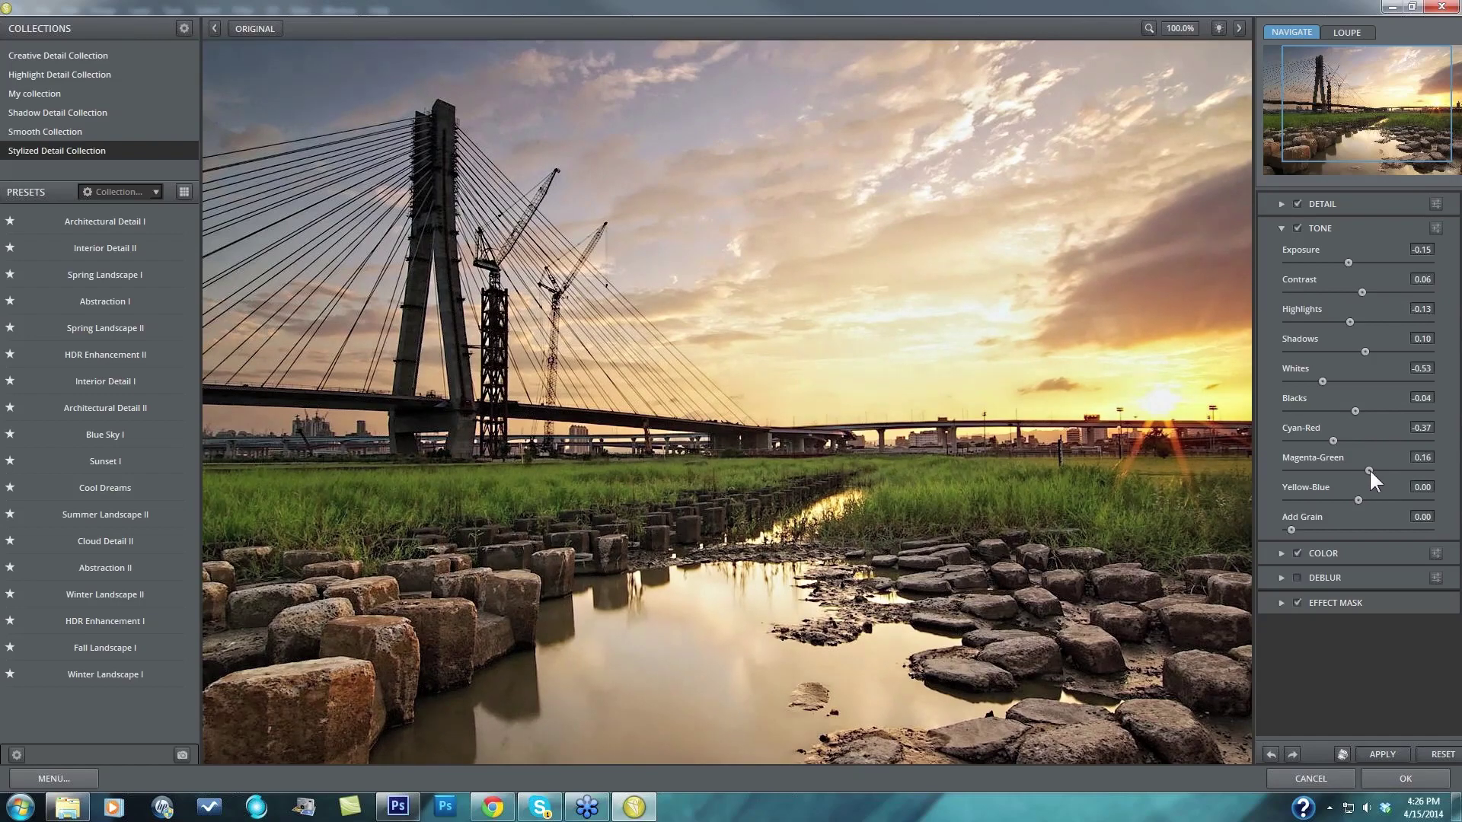
left_click_drag(1375, 472, 1368, 467)
left_click(1370, 470)
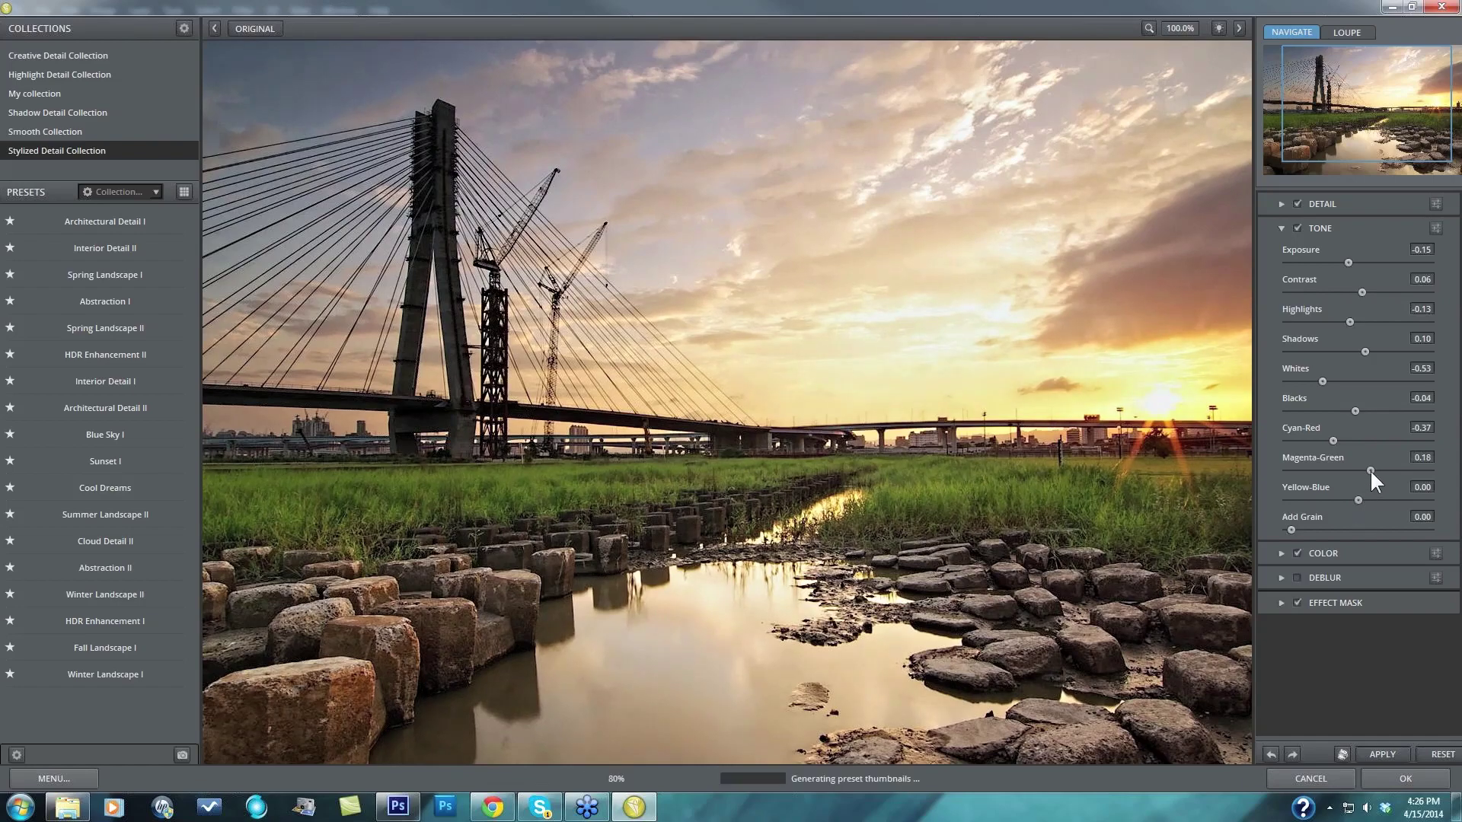
Step: Set Yellow-Blue to 0.12, then toggle the Tone adjustments off and on to compare
left_click(1356, 500)
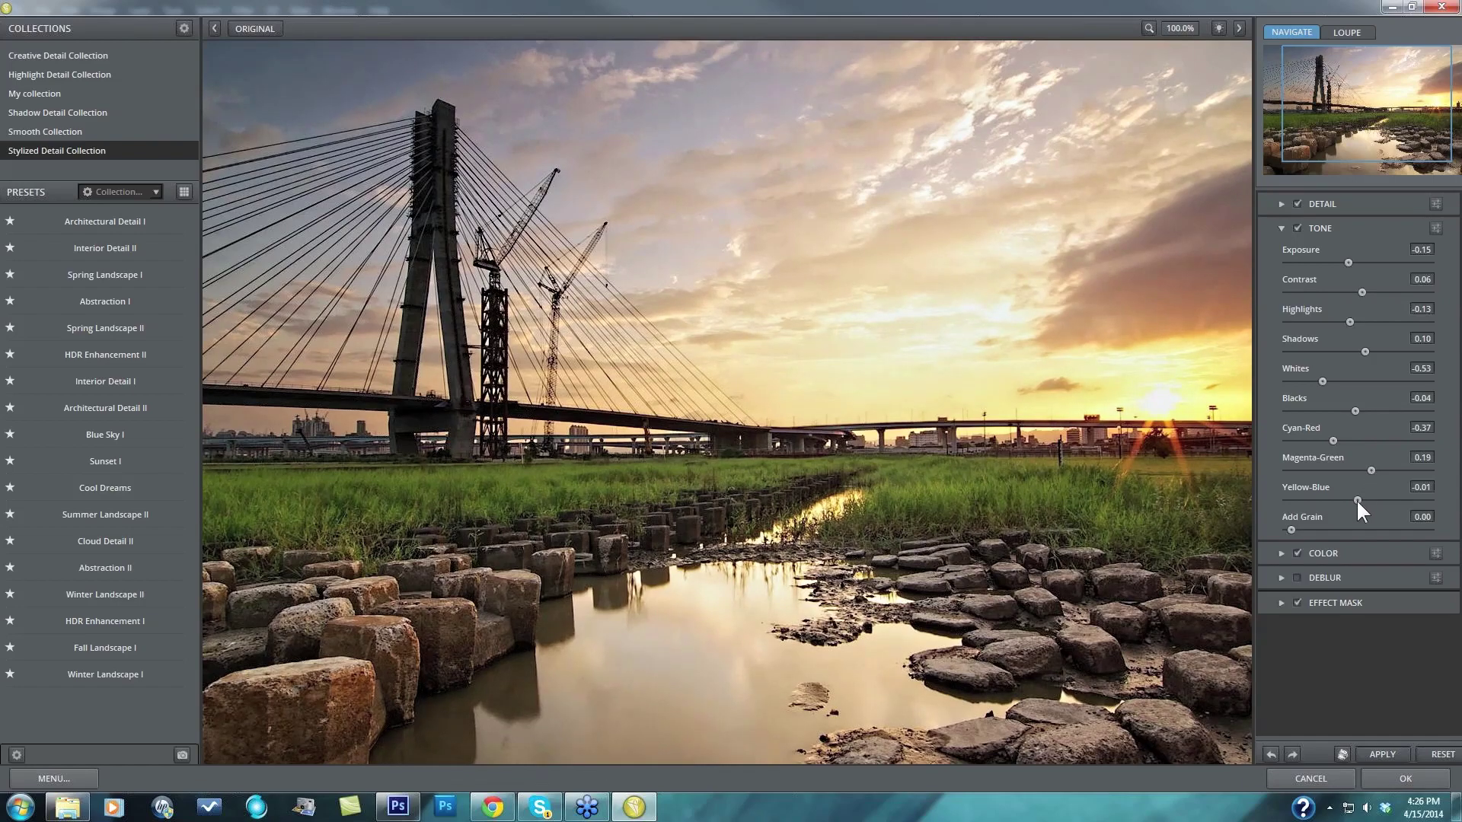
left_click(1303, 501)
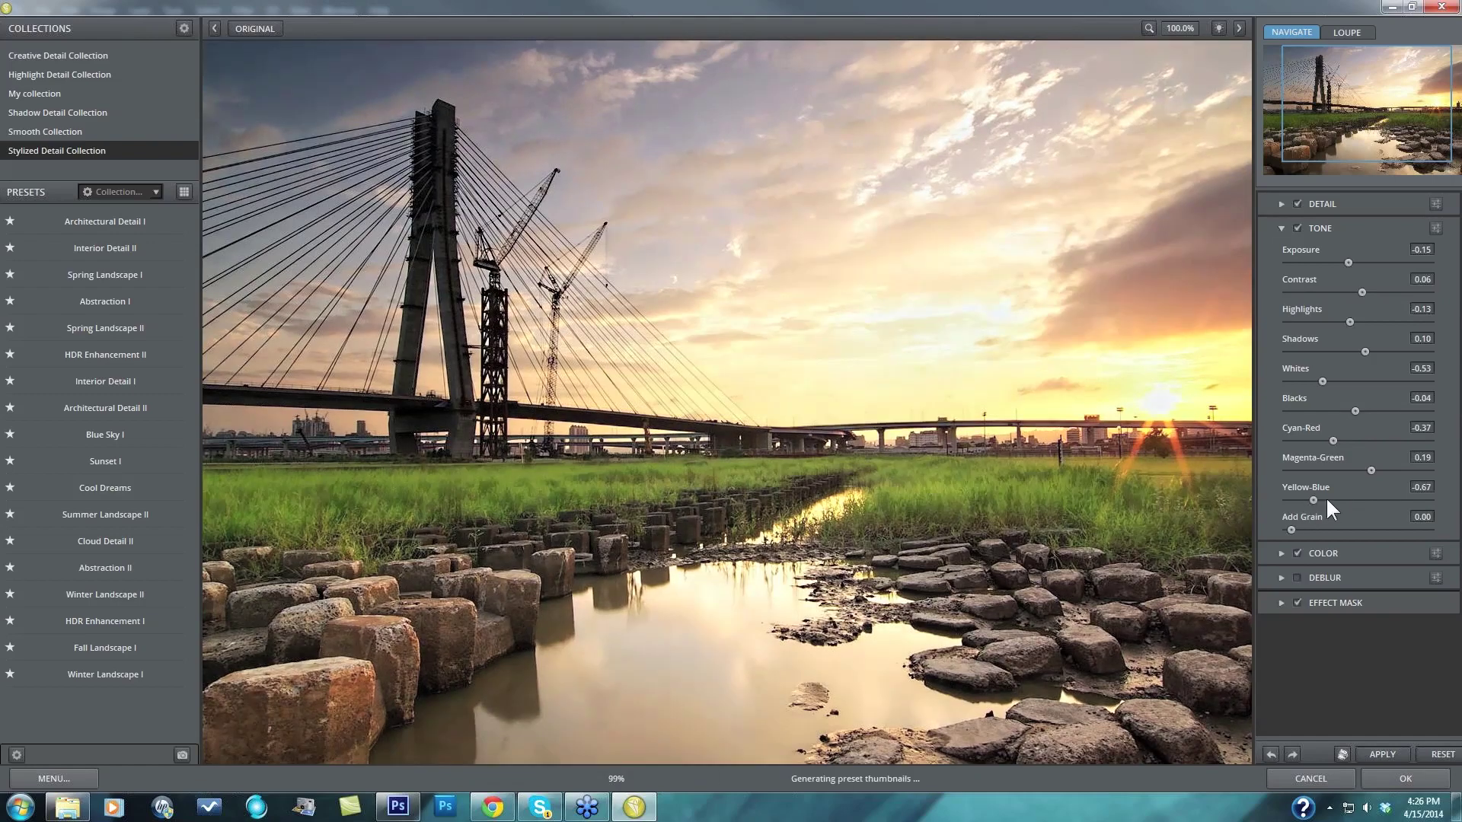
left_click(1363, 493)
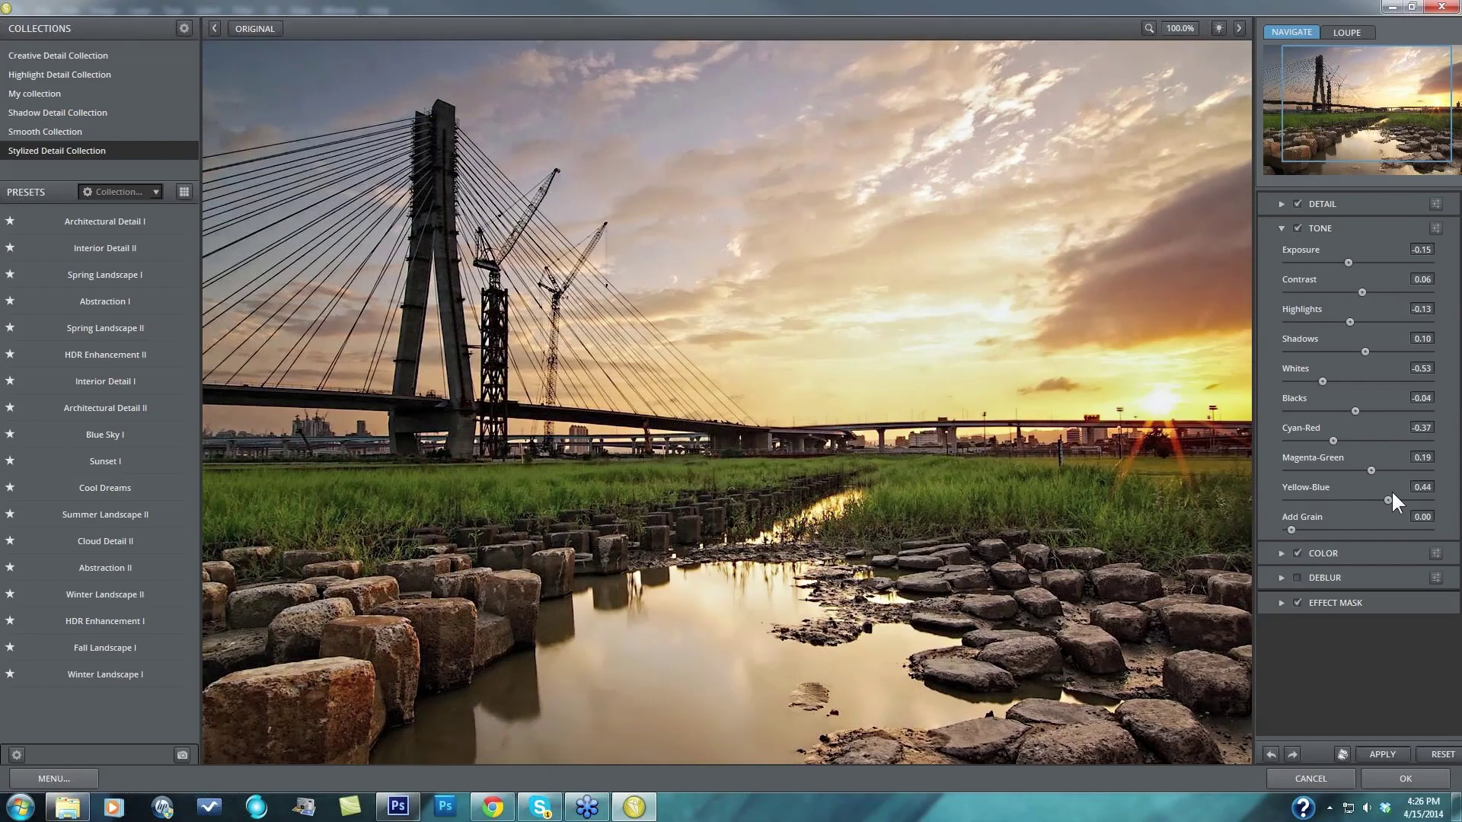
left_click(1396, 496)
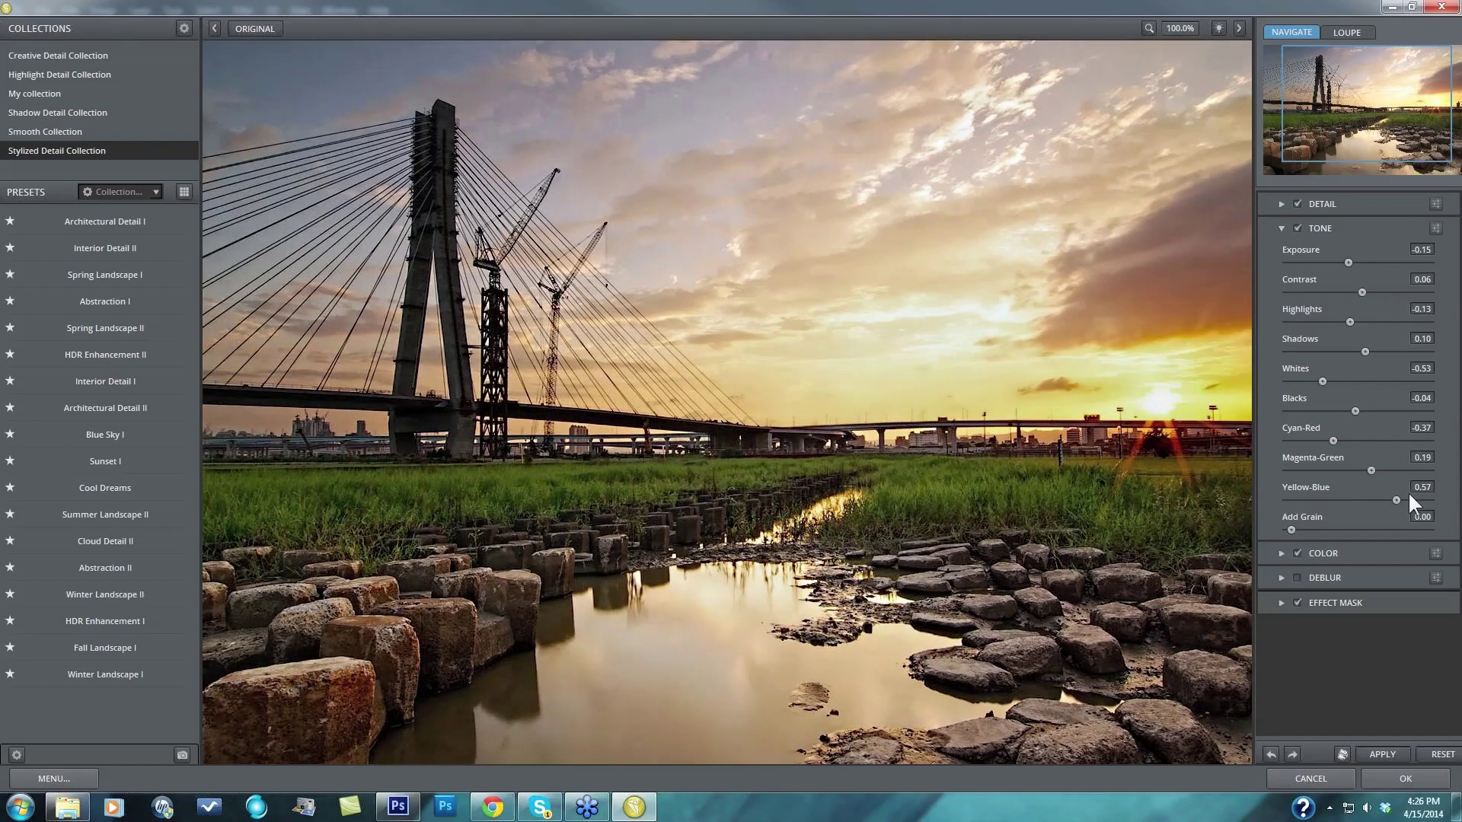
left_click(1421, 495)
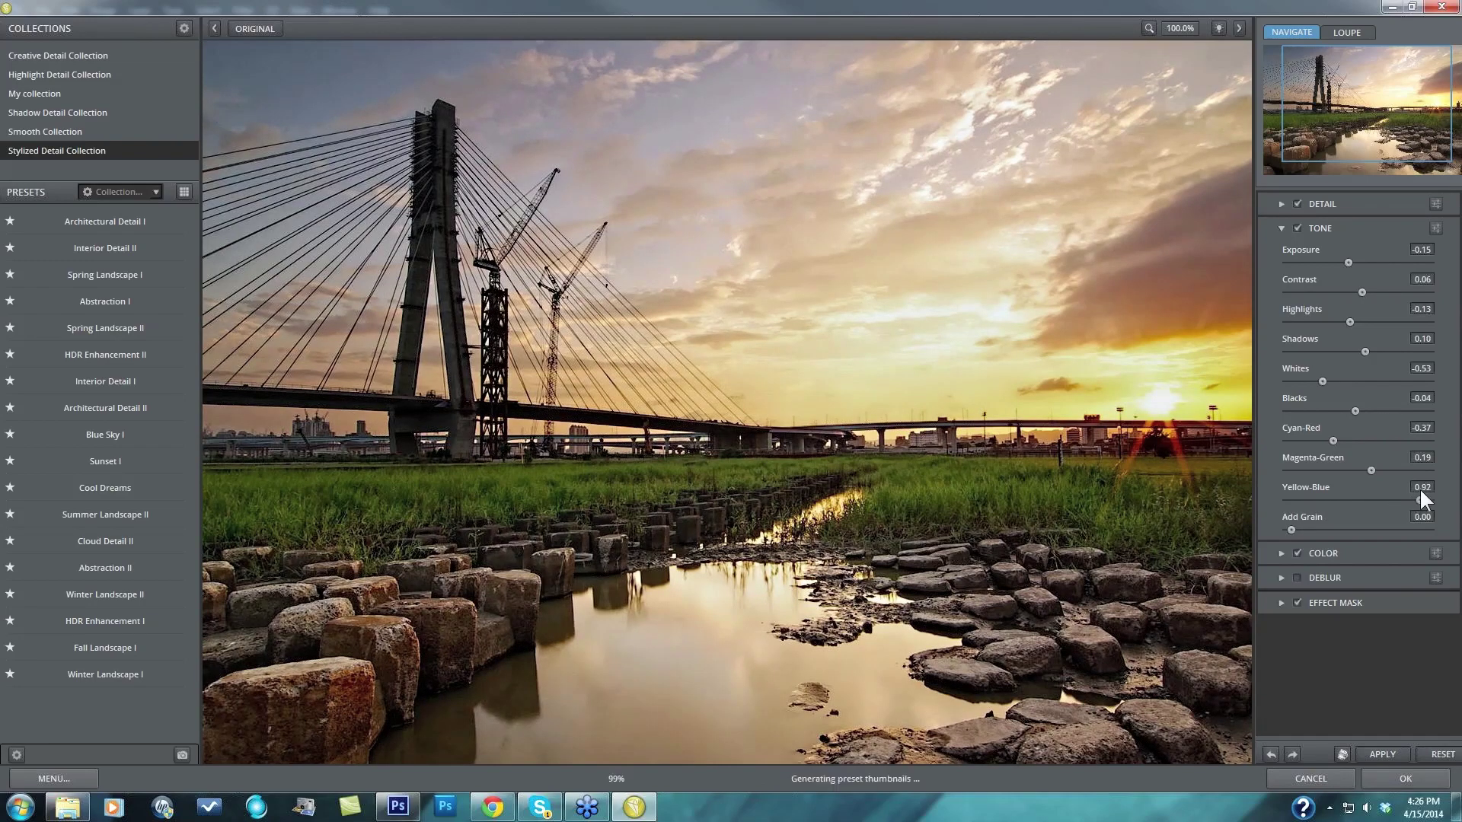
left_click(1367, 501)
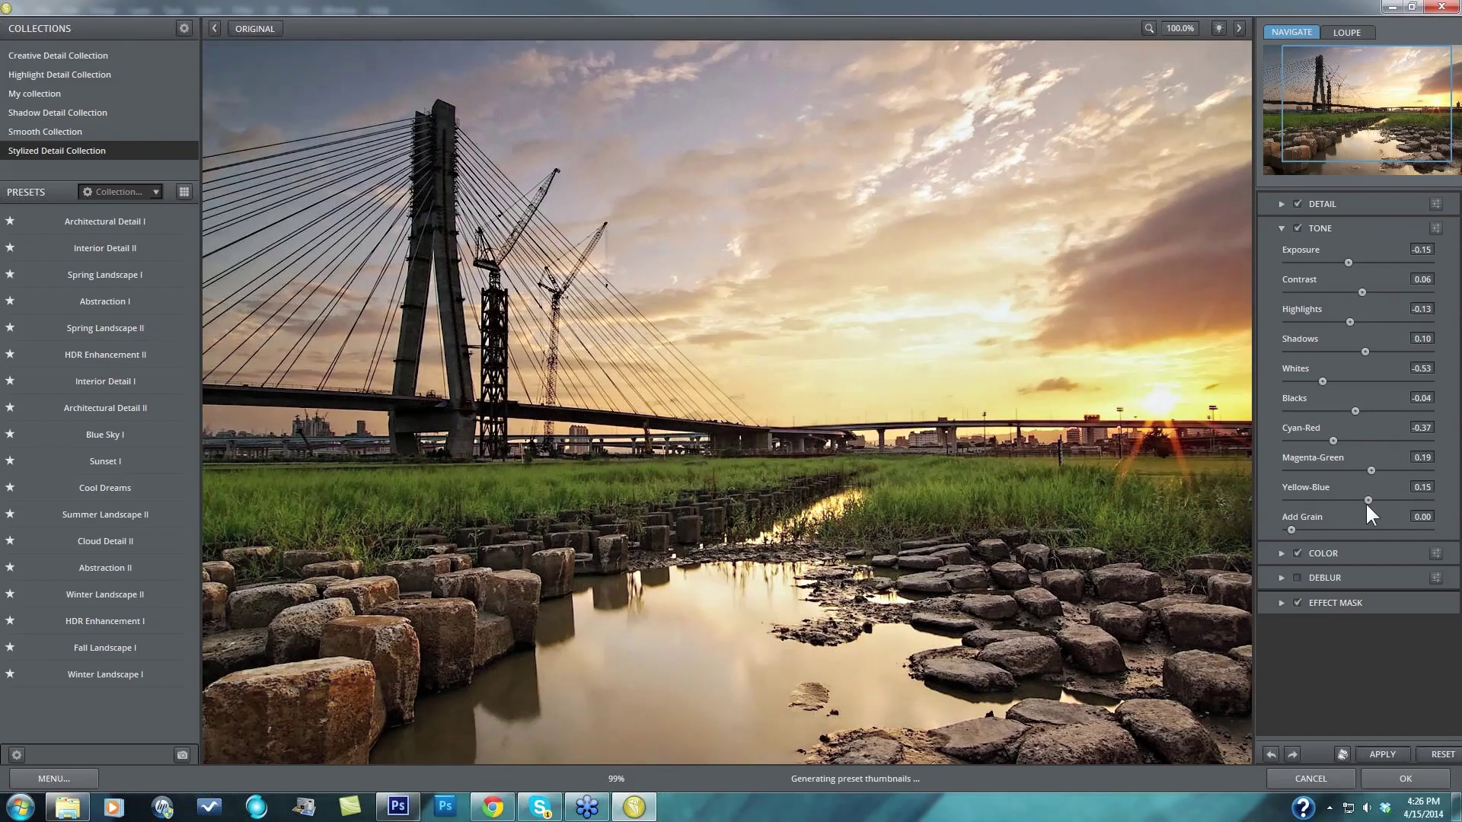
left_click_drag(1368, 504, 1346, 487)
left_click(1297, 228)
left_click(1298, 228)
Step: Swap the Tone section for the Color section and try Temperature, then reset it to 0.00
left_click(1281, 228)
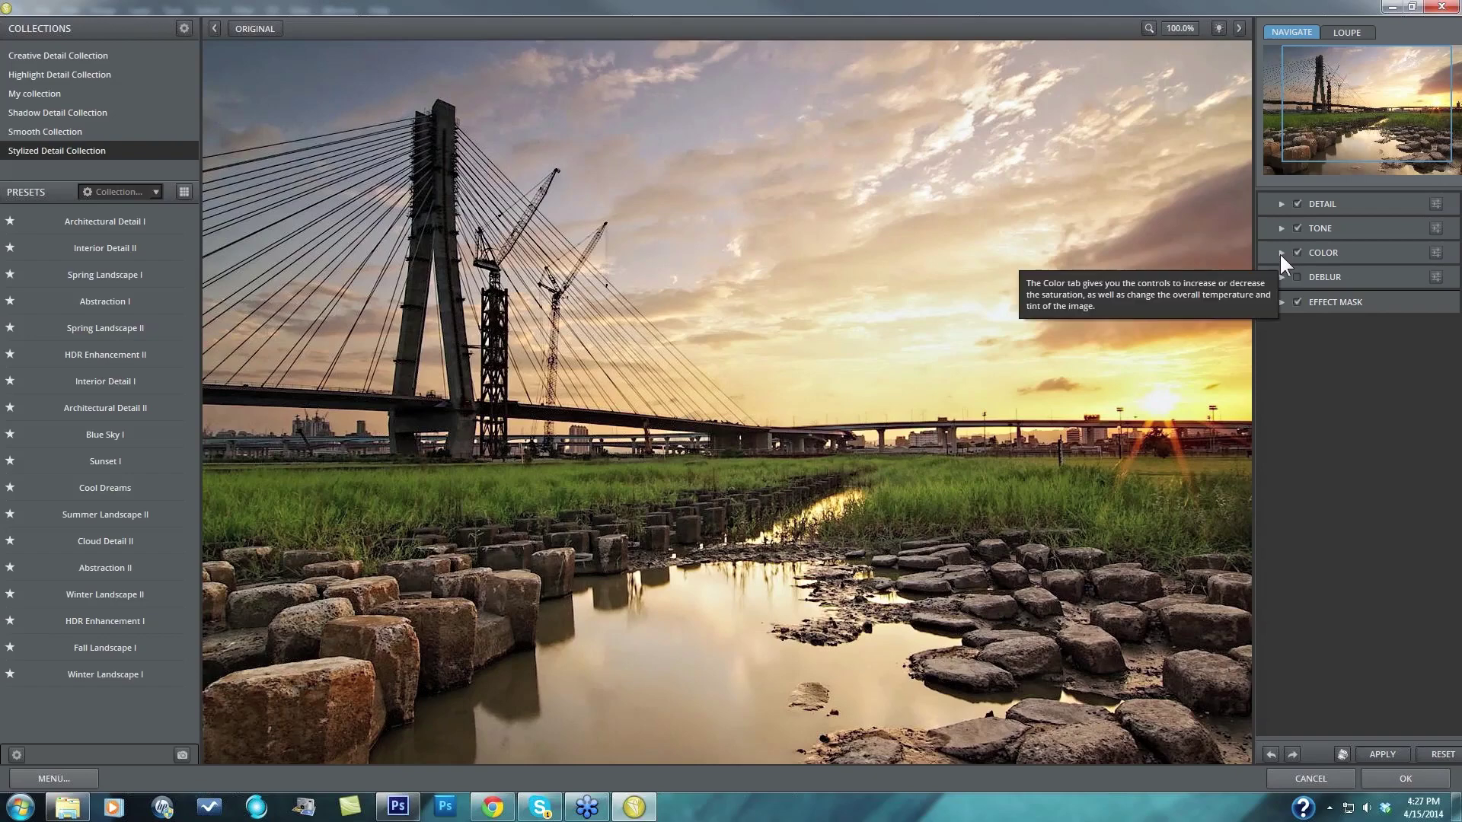
left_click(1279, 252)
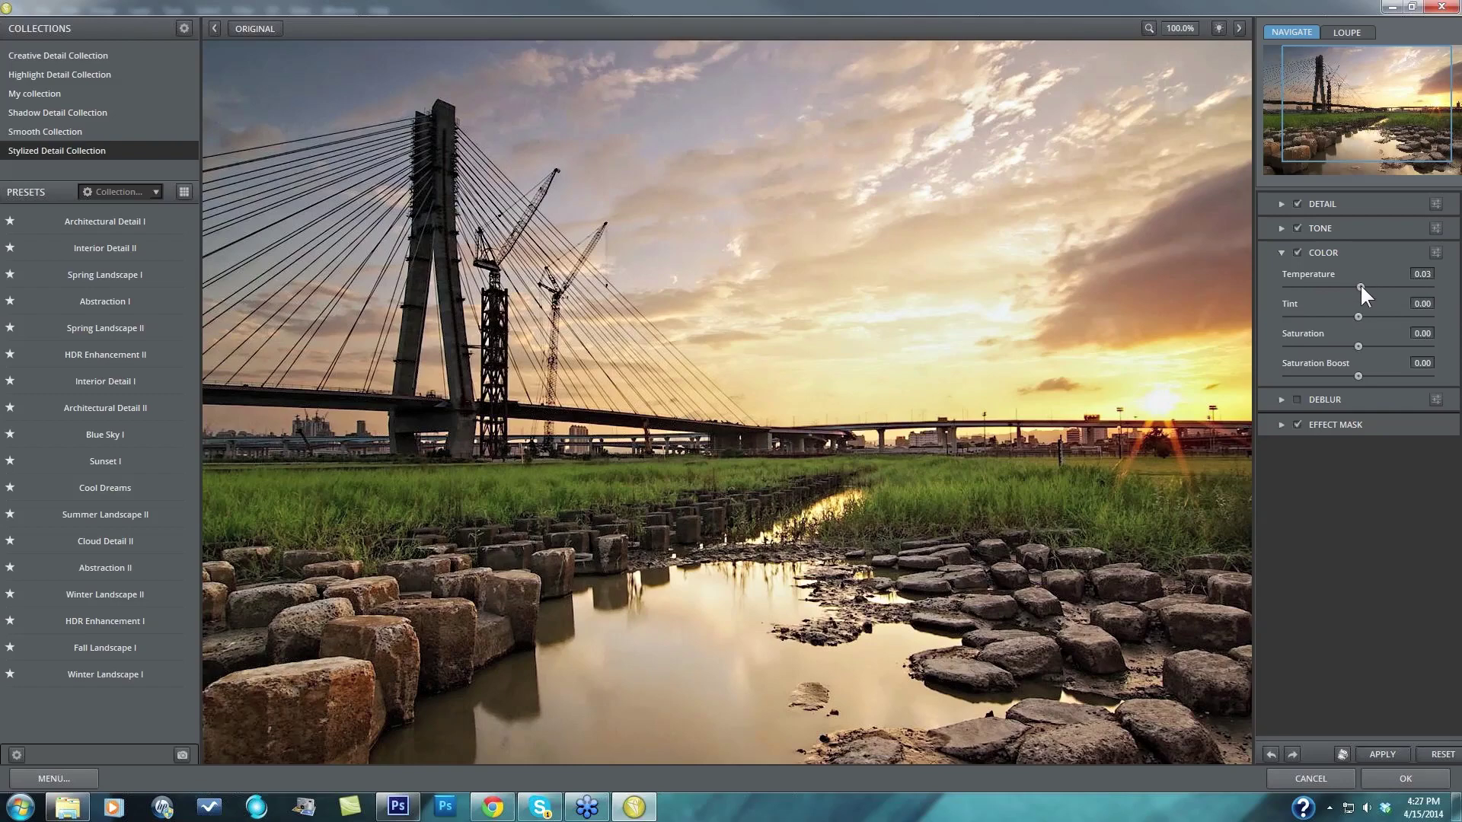
left_click(1382, 289)
left_click_drag(1372, 285, 1325, 286)
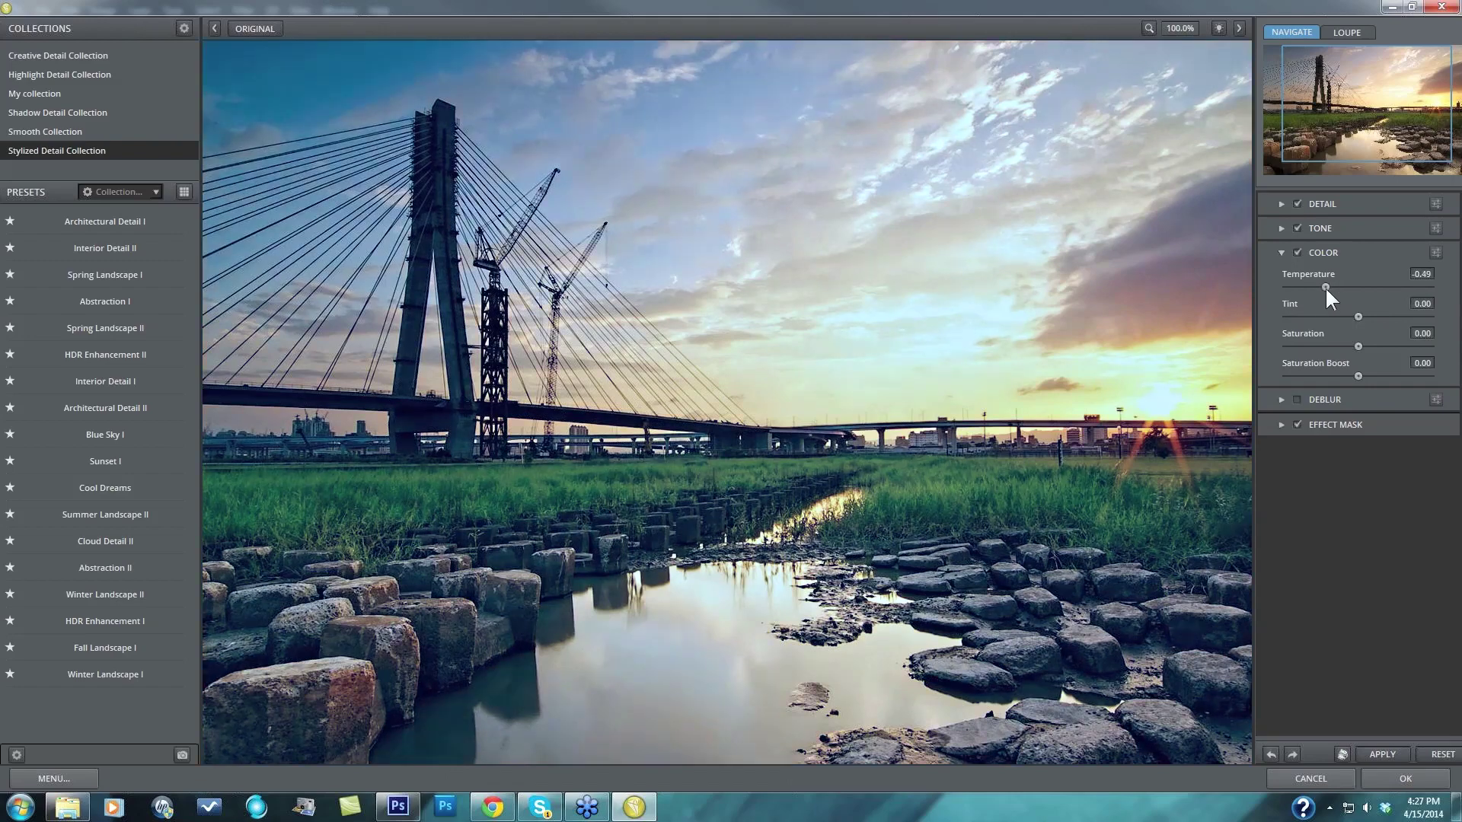
double_click(1315, 274)
Step: Try magenta and green Tint shifts, then reset Tint to 0.00
left_click(1385, 317)
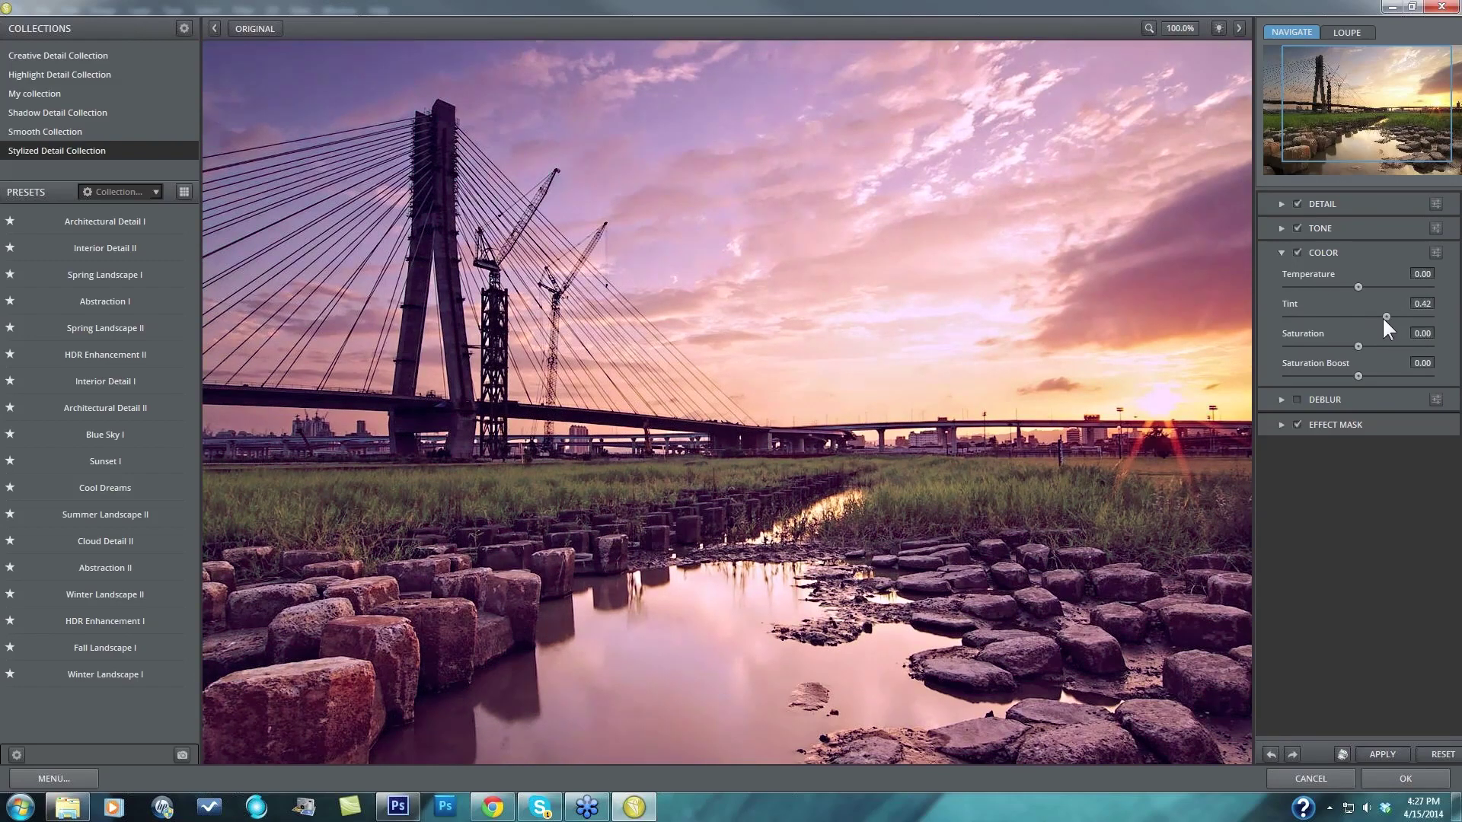
left_click(1345, 316)
left_click(1327, 318)
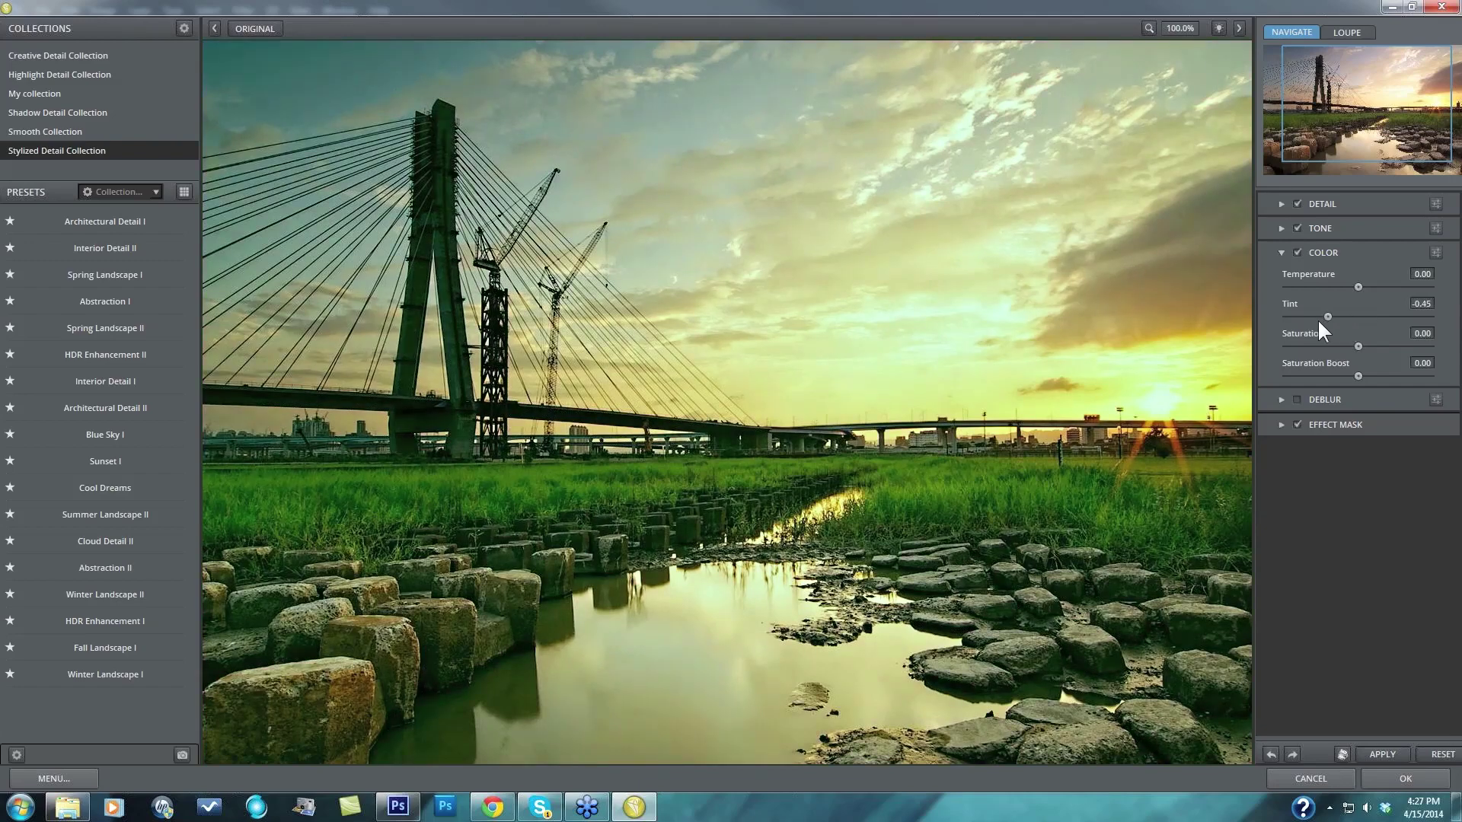
double_click(1288, 309)
Step: Adjust the Saturation slider up and back, settling it at 0.09
left_click_drag(1361, 345, 1368, 345)
left_click_drag(1371, 347, 1364, 348)
left_click(1365, 346)
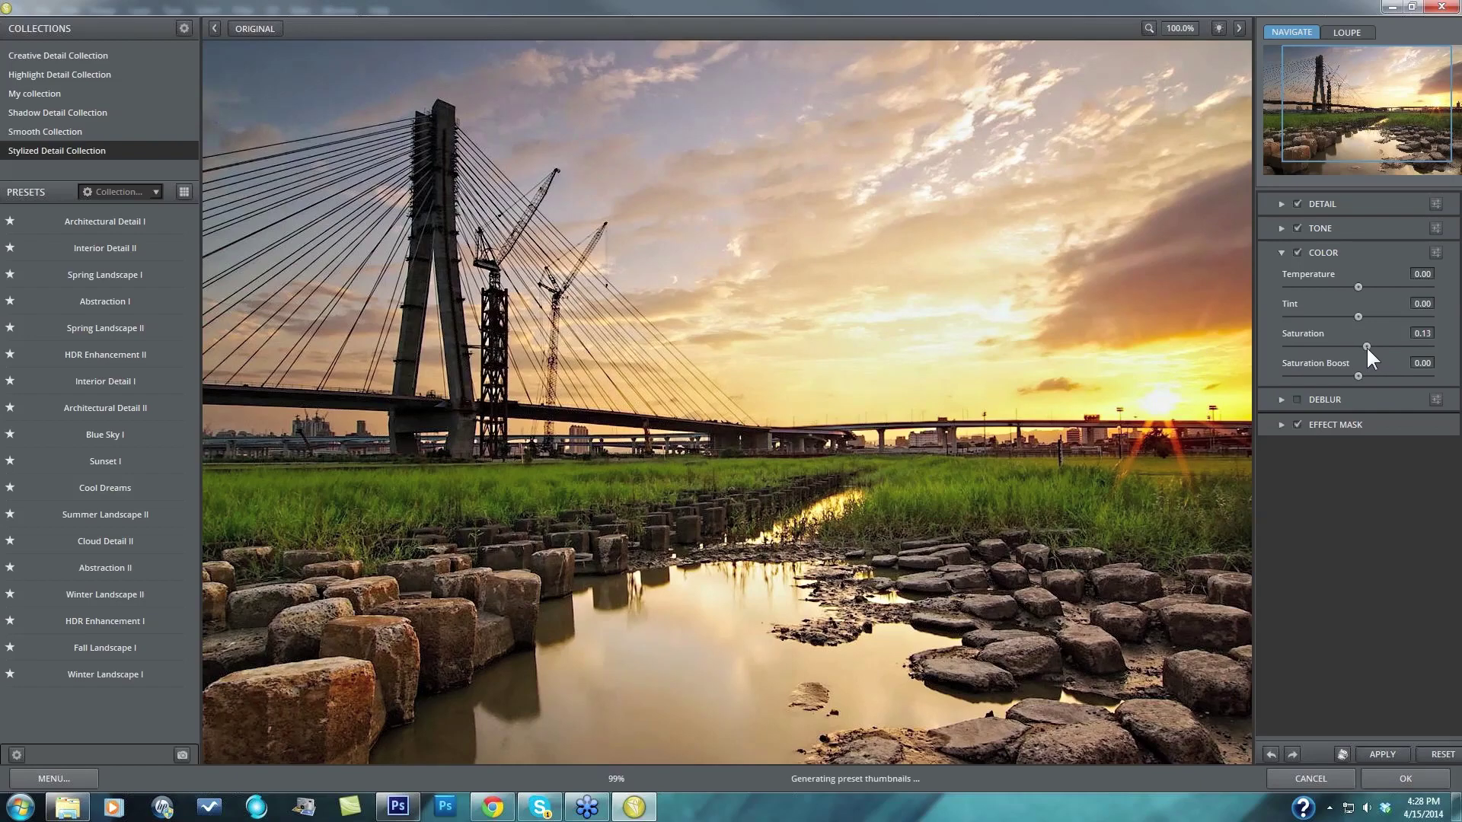
left_click_drag(1366, 346, 1363, 346)
Step: Drag Saturation Boost back and forth, settling it around 0.15
left_click_drag(1358, 373, 1360, 374)
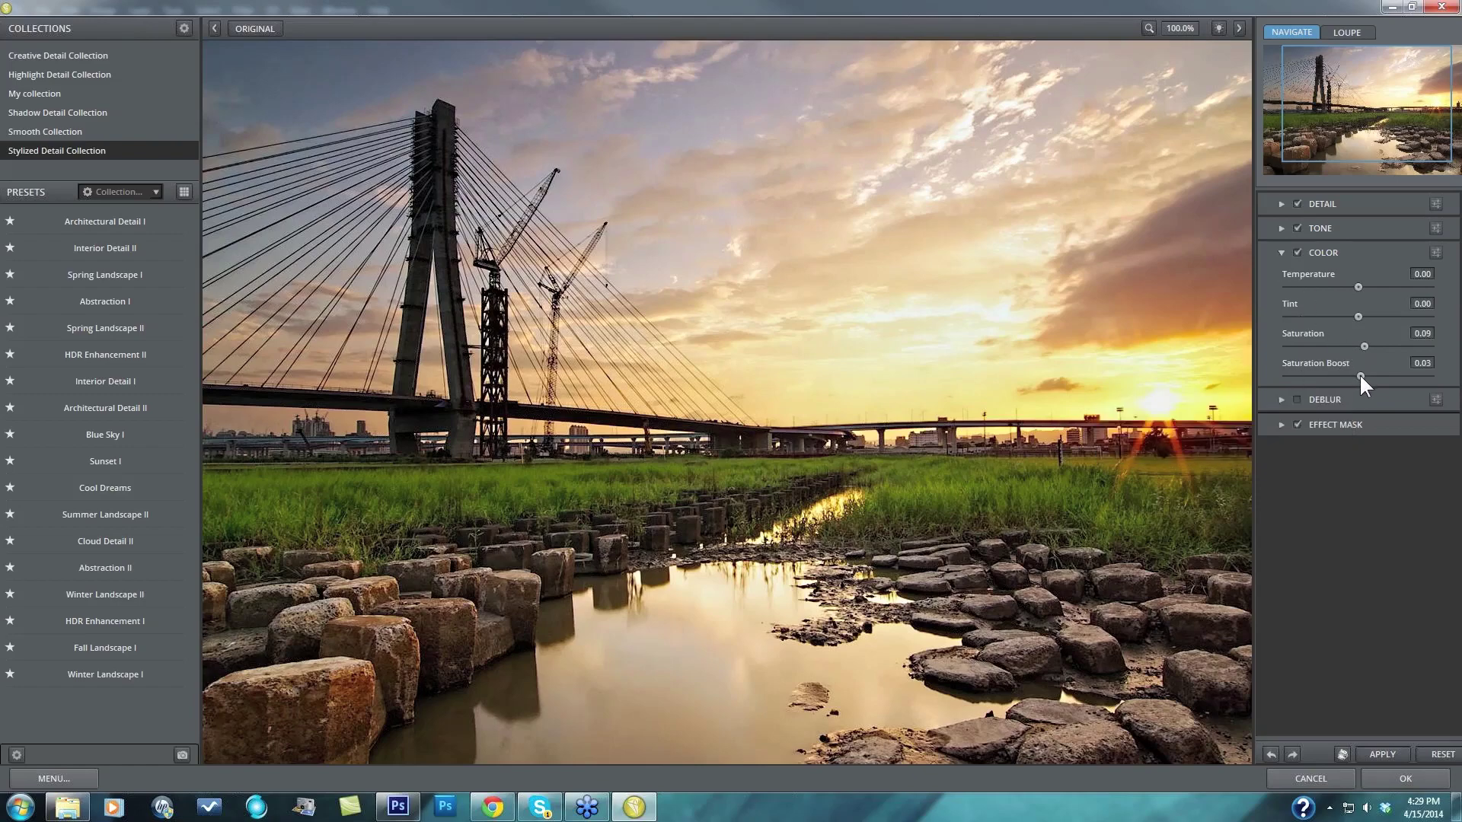
mouse_move(1364, 374)
left_mouse_down()
mouse_move(1376, 376)
mouse_move(1354, 376)
left_mouse_up()
left_click_drag(1374, 376, 1381, 376)
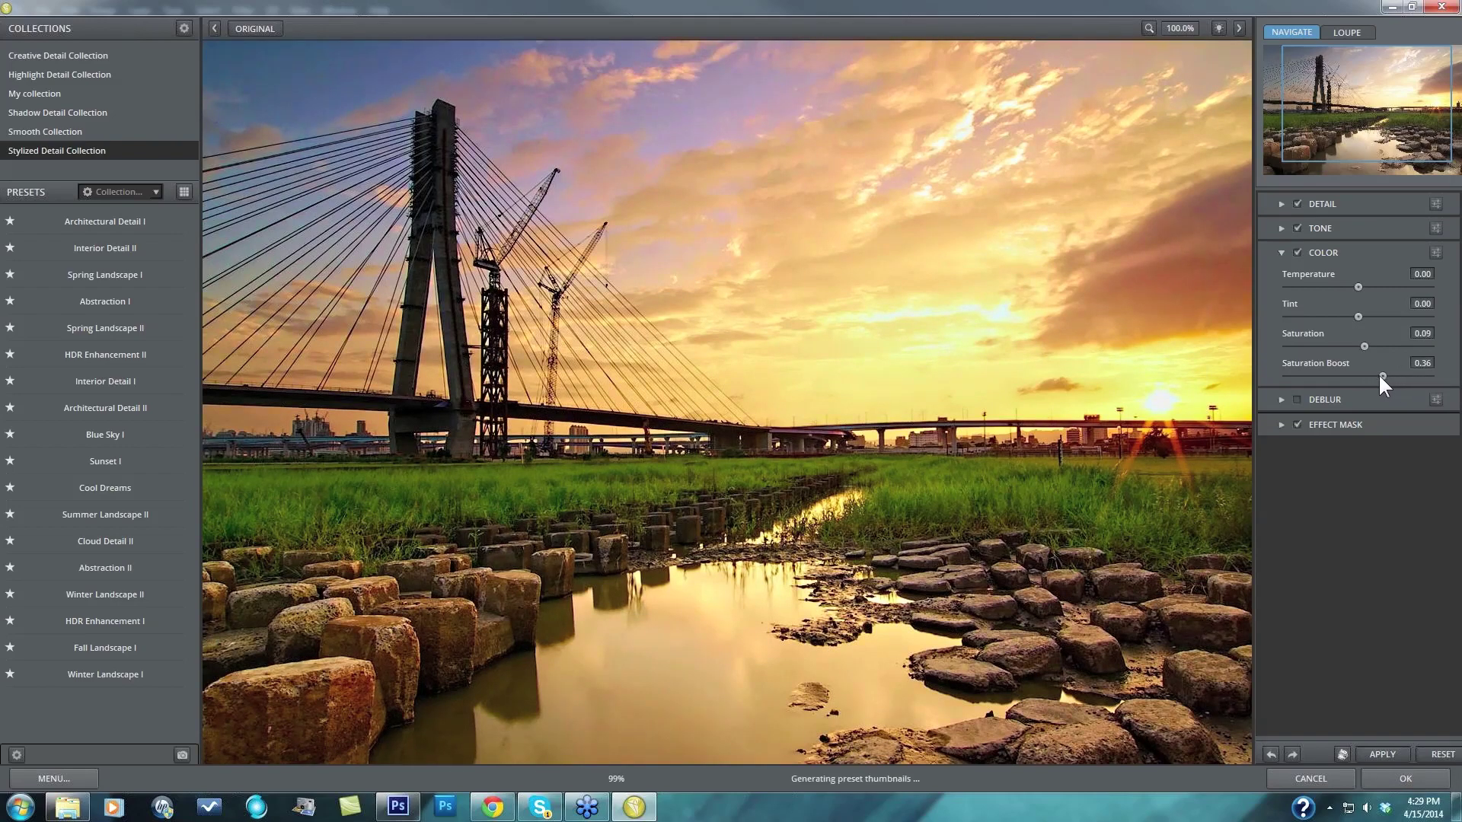
left_click(1366, 376)
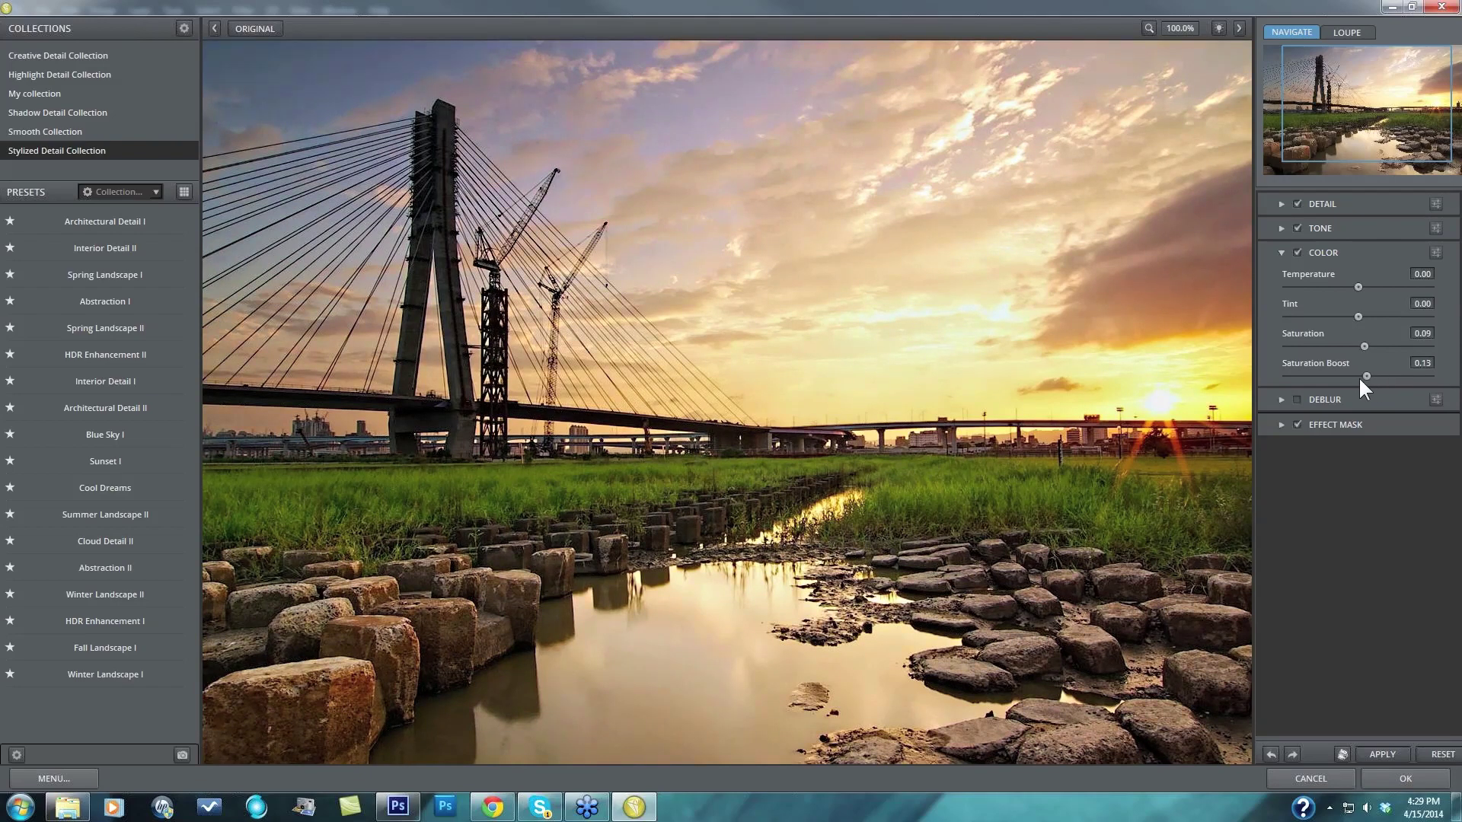
left_click(1362, 377)
left_click(1366, 376)
left_click(1366, 376)
Step: Toggle the Color adjustments off and on to compare, then collapse Color and expand Detail
left_click(1295, 253)
left_click(1295, 252)
left_click(1297, 253)
left_click(1282, 253)
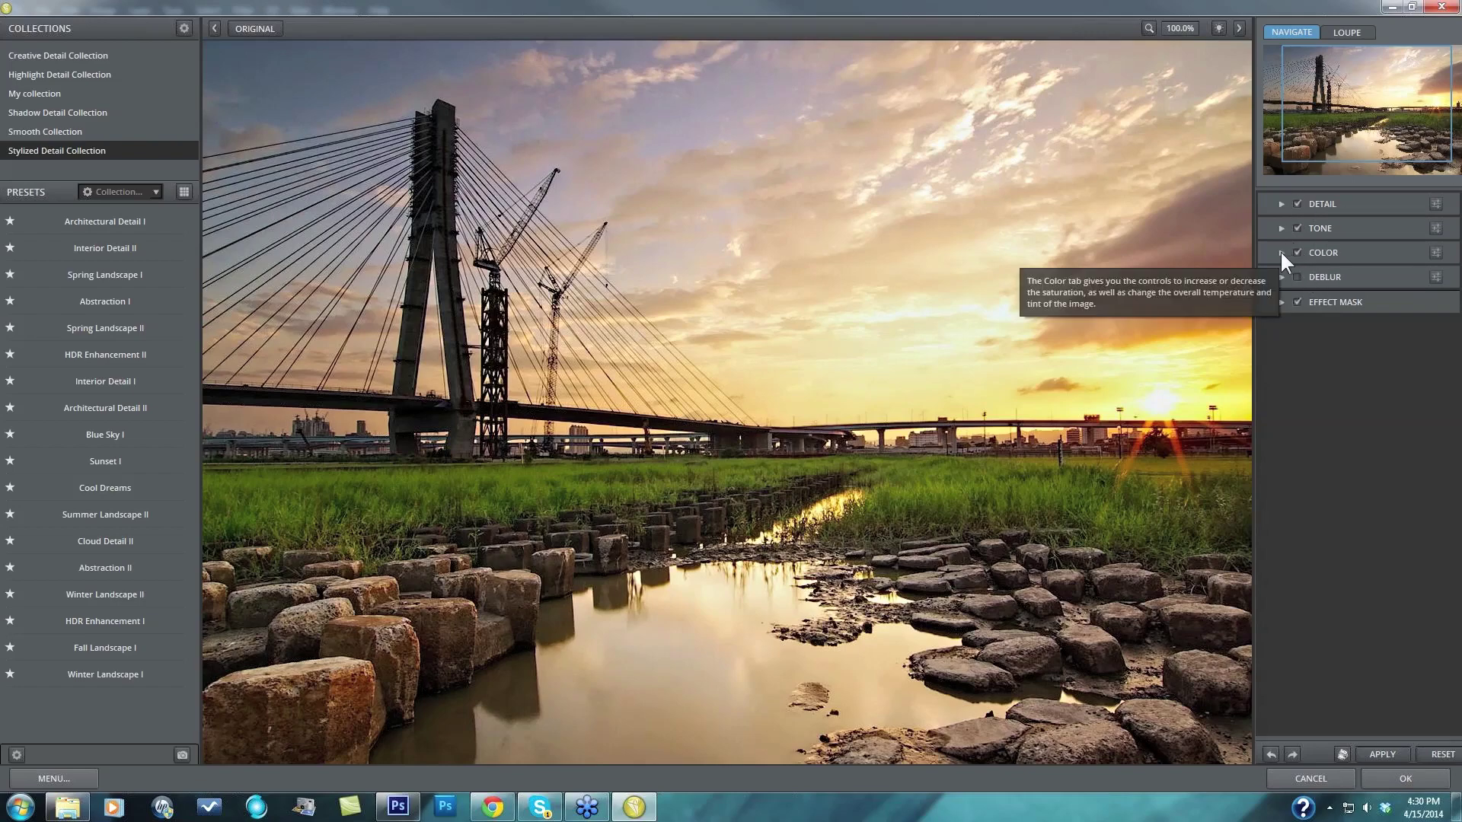
left_click(1282, 204)
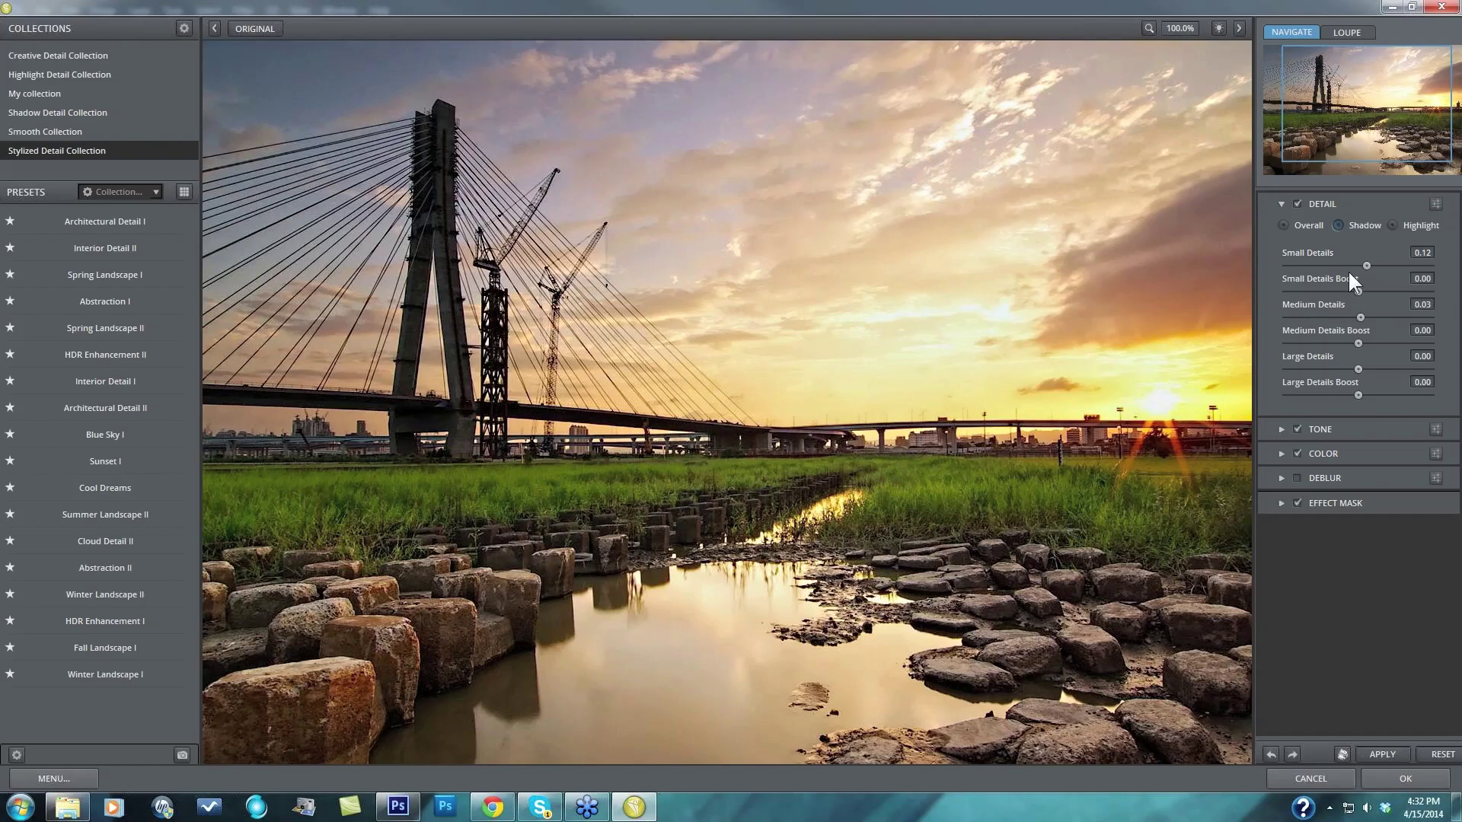
Step: Expand Tone and Color to review their sliders, then apply the enhancement with OK
left_click(1279, 430)
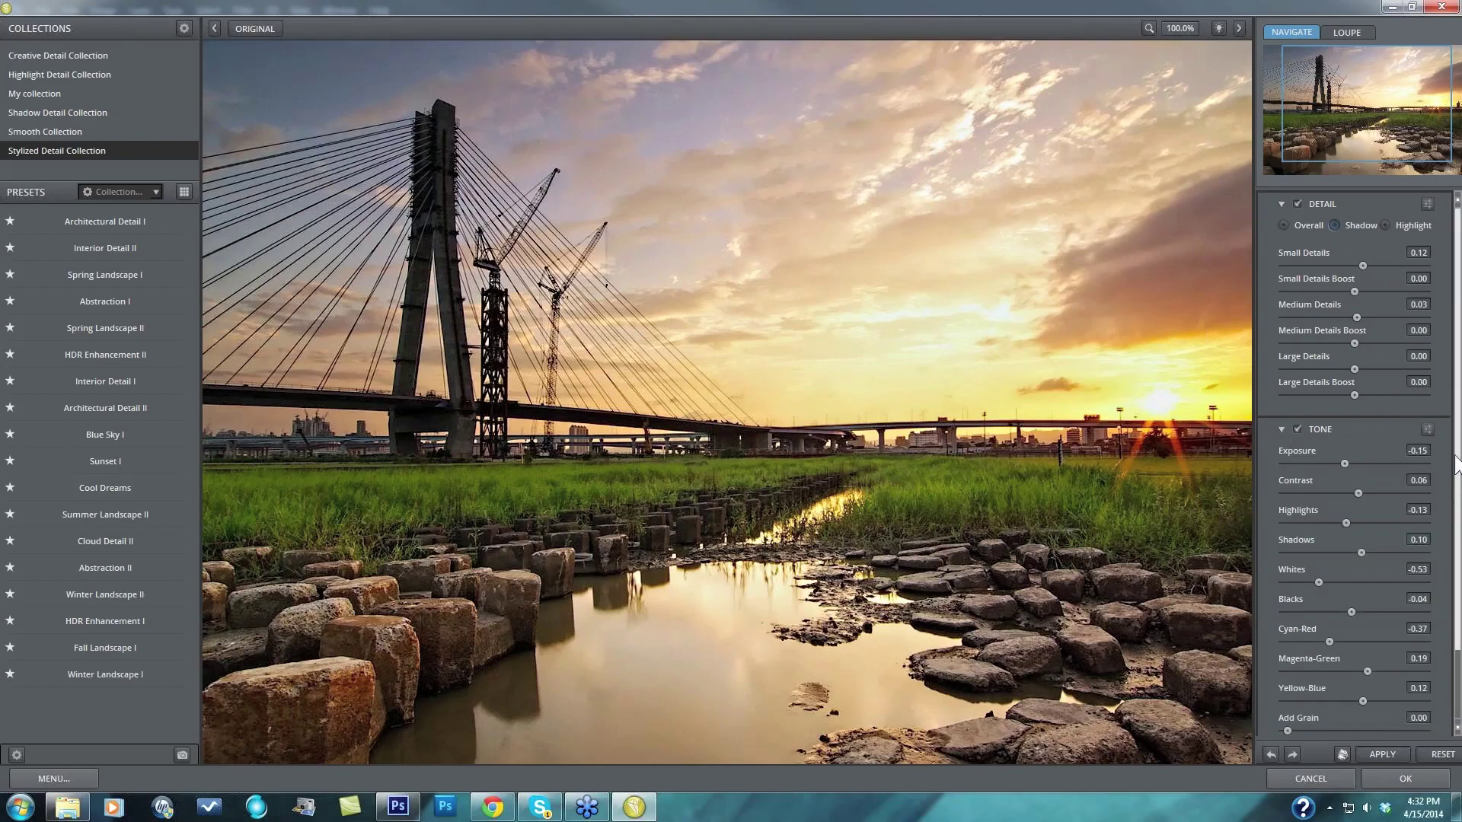
scroll(1456, 464, "down", 2)
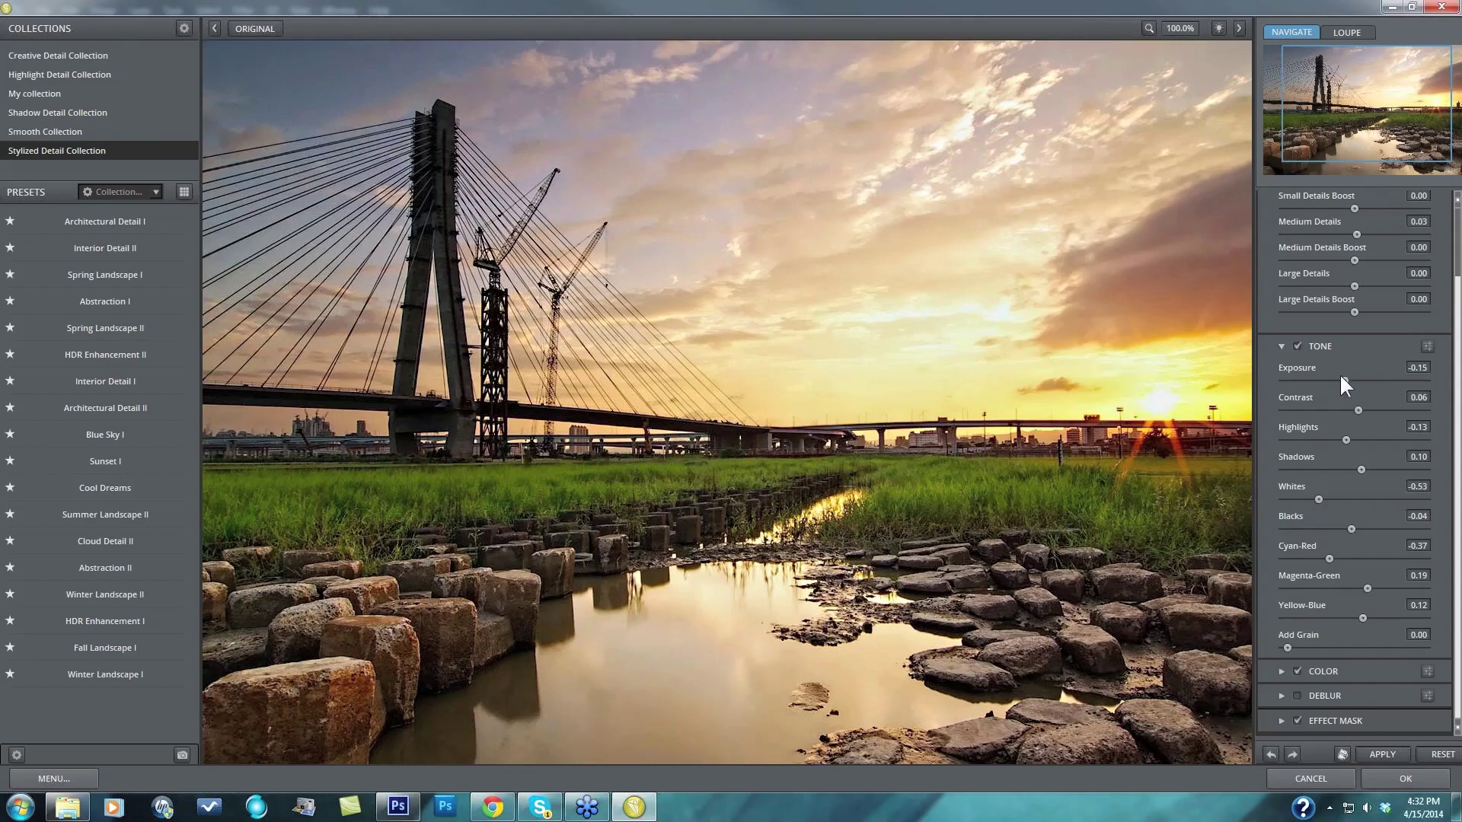
left_click(1281, 670)
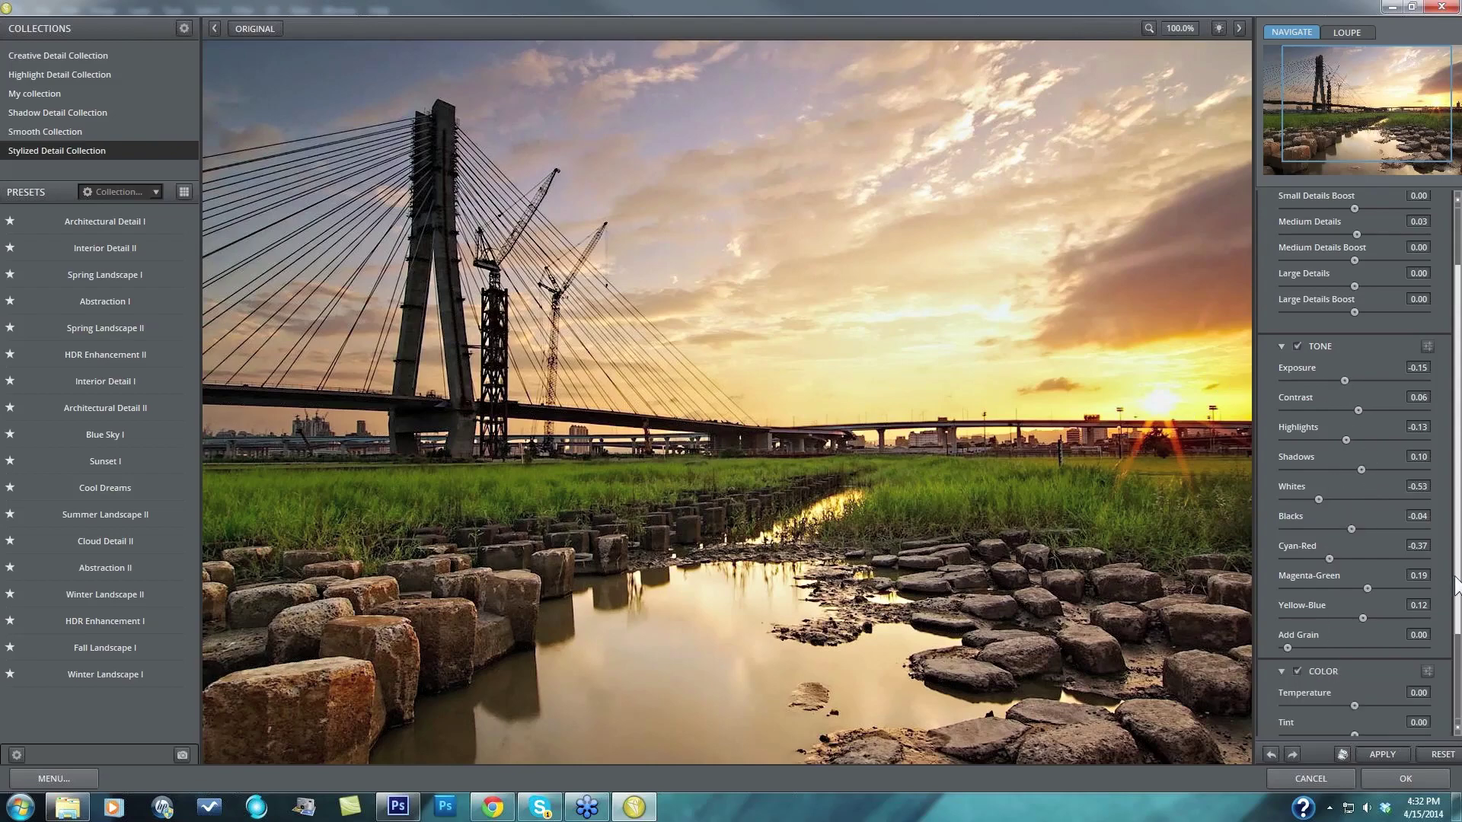
scroll(1454, 590, "down", 3)
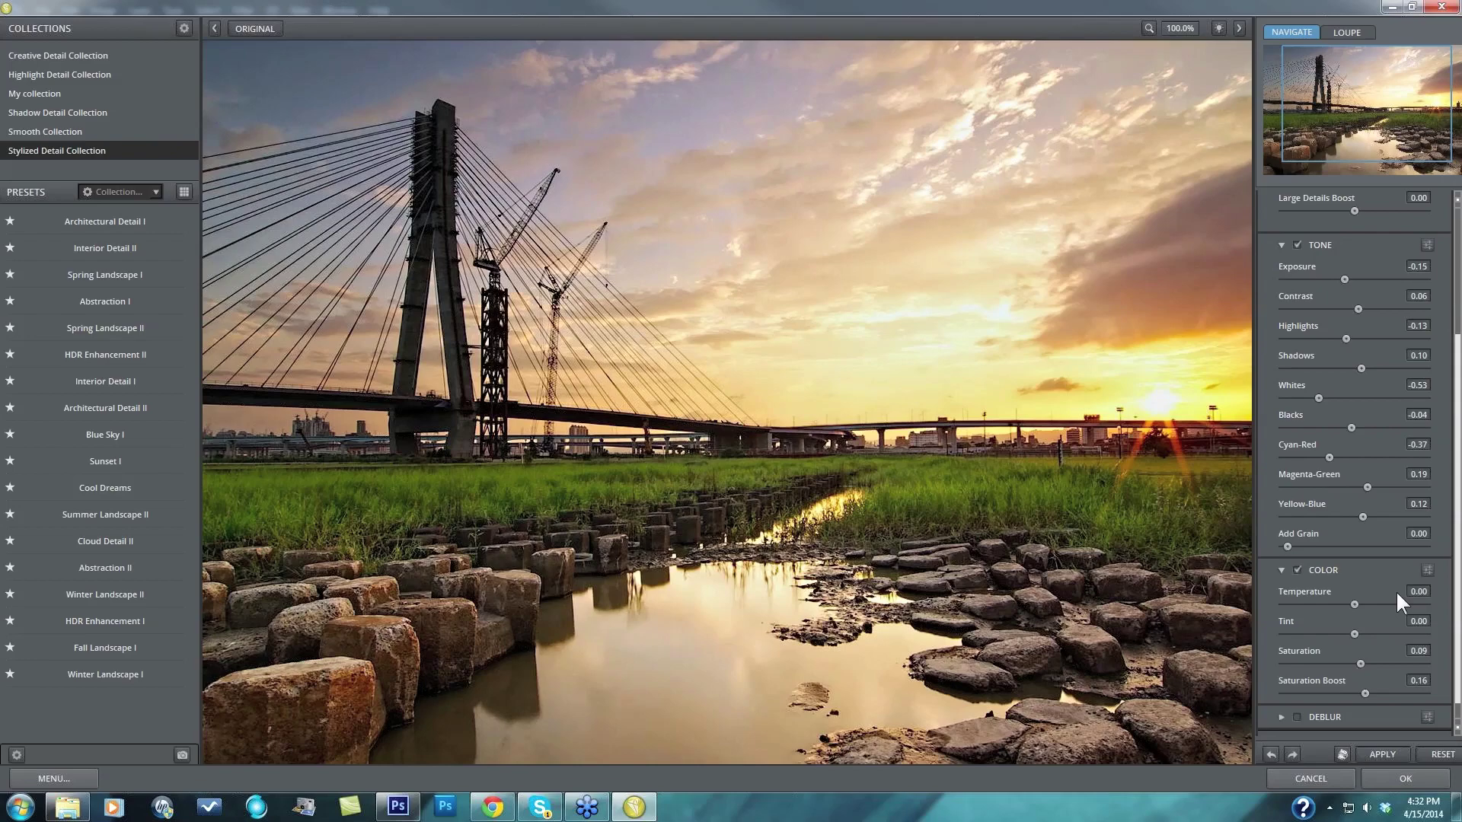
left_click(1399, 777)
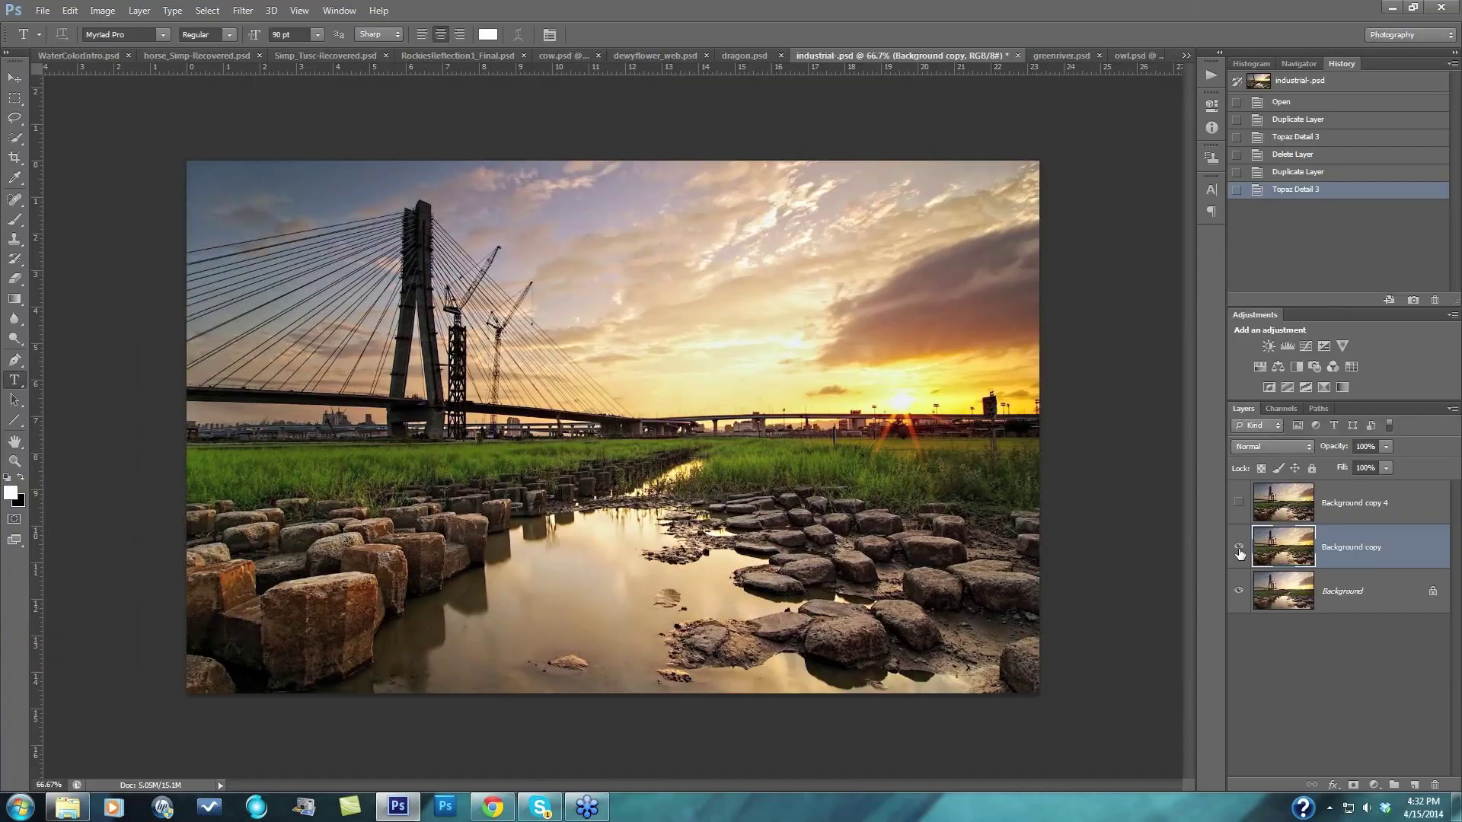
Step: Toggle the enhanced bridge layer's visibility to compare with the original, leaving it visible
left_click(1238, 545)
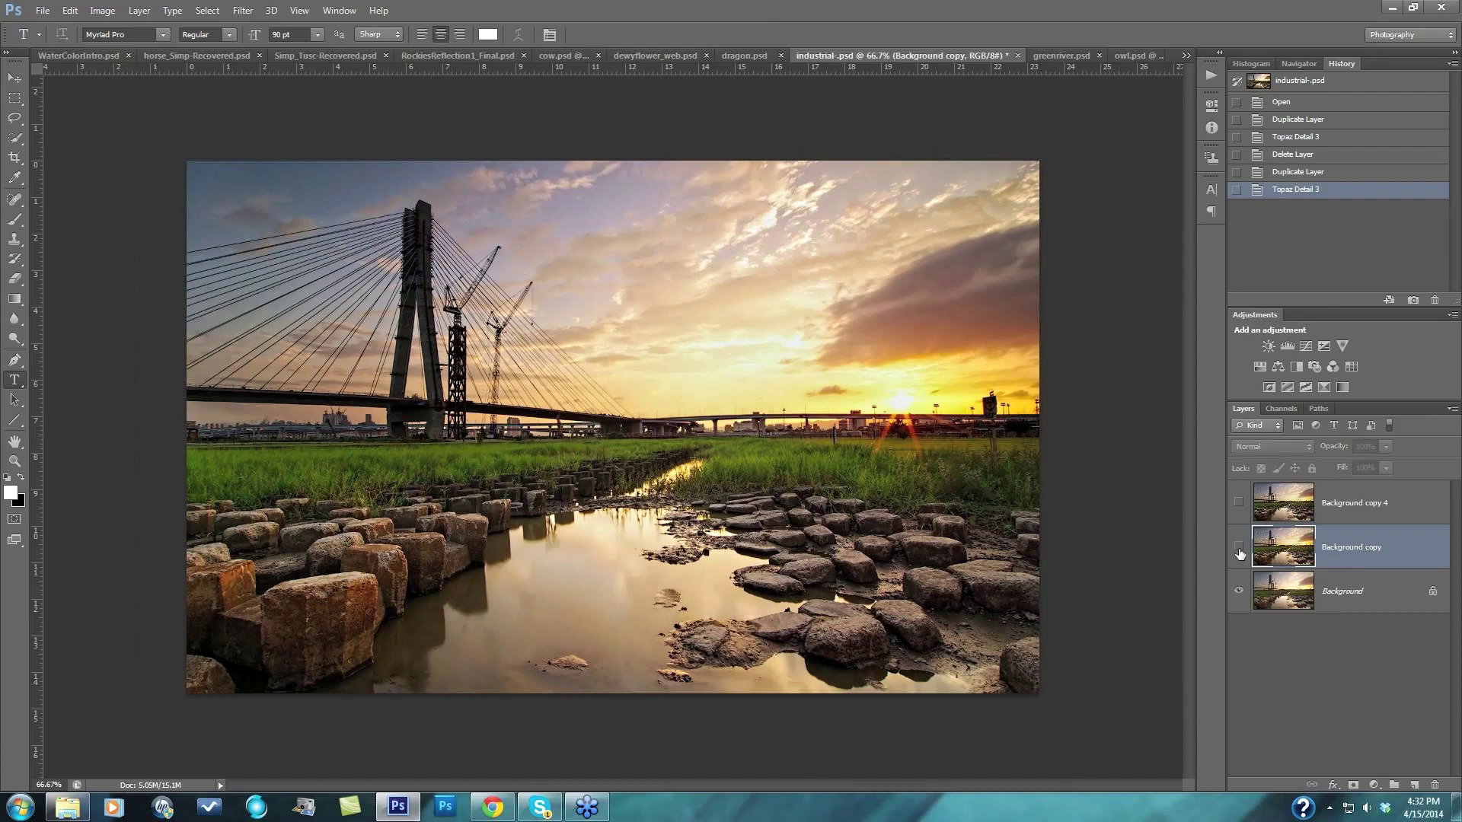
left_click(1237, 545)
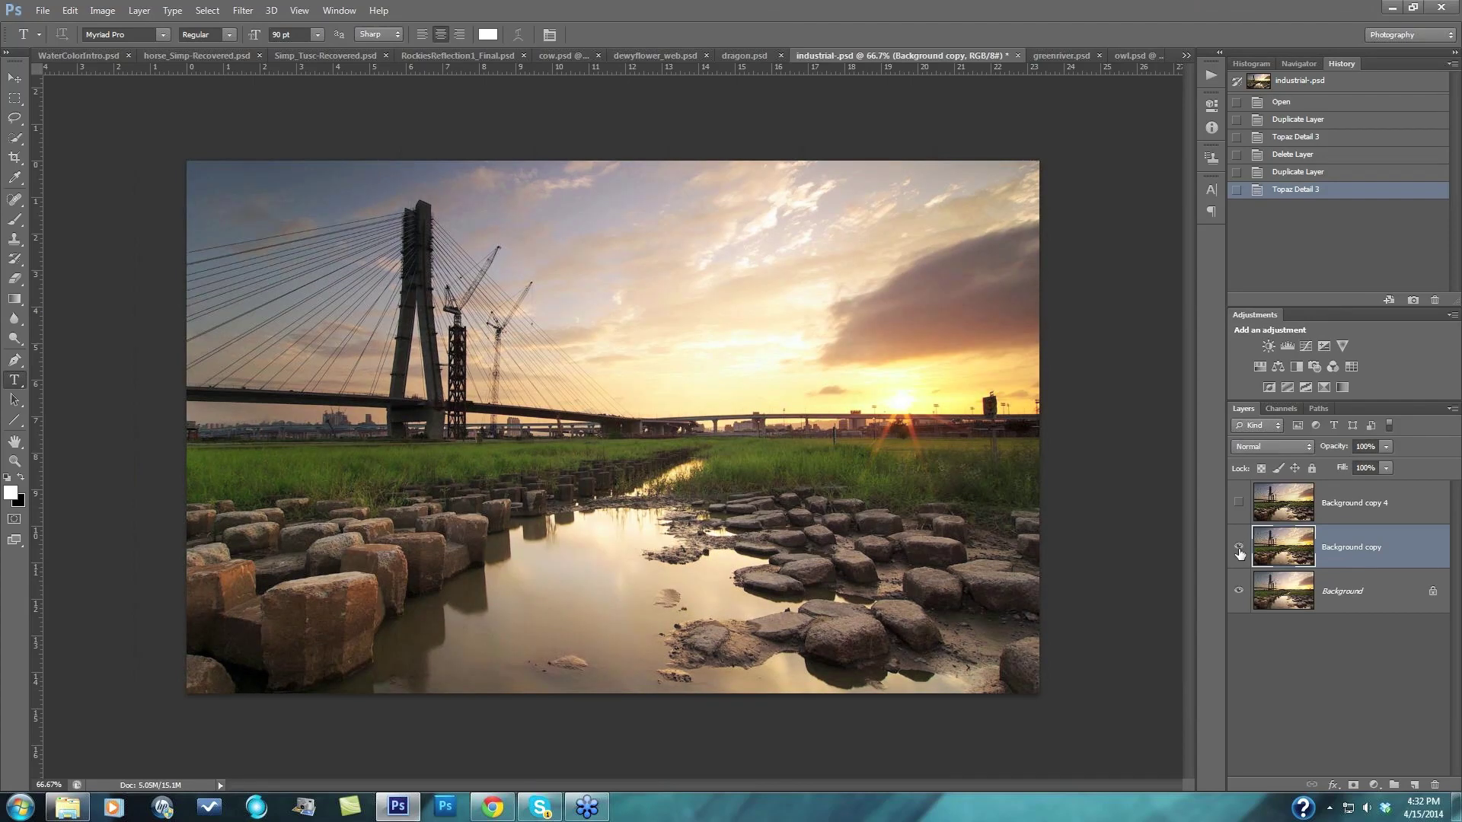
left_click(1238, 546)
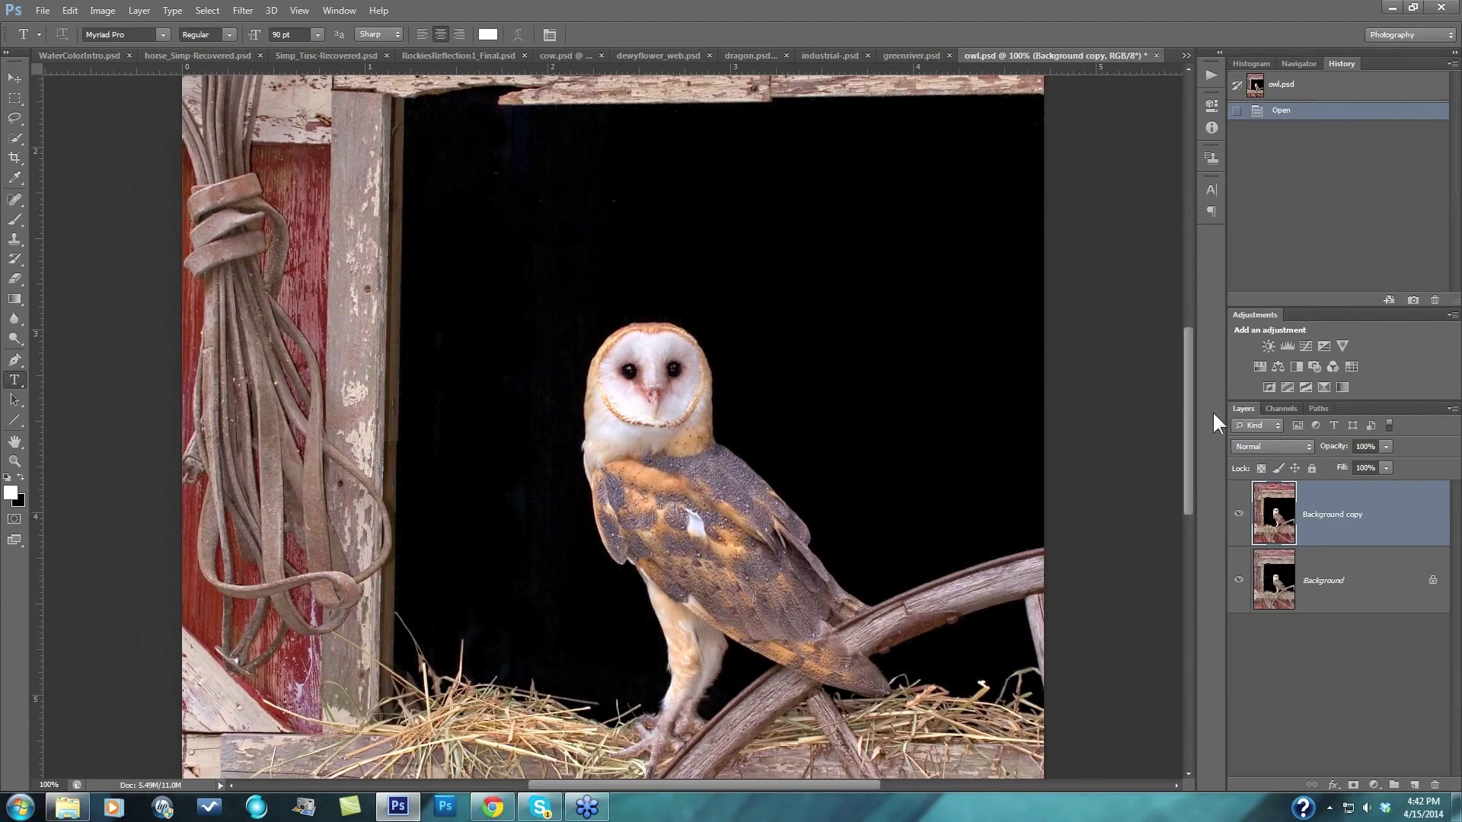
Step: In owl.psd, toggle Background copy to compare, leave it hidden, and select the Background layer
key("ctrl+minus")
key("ctrl+minus")
left_click(1237, 514)
left_click(1239, 516)
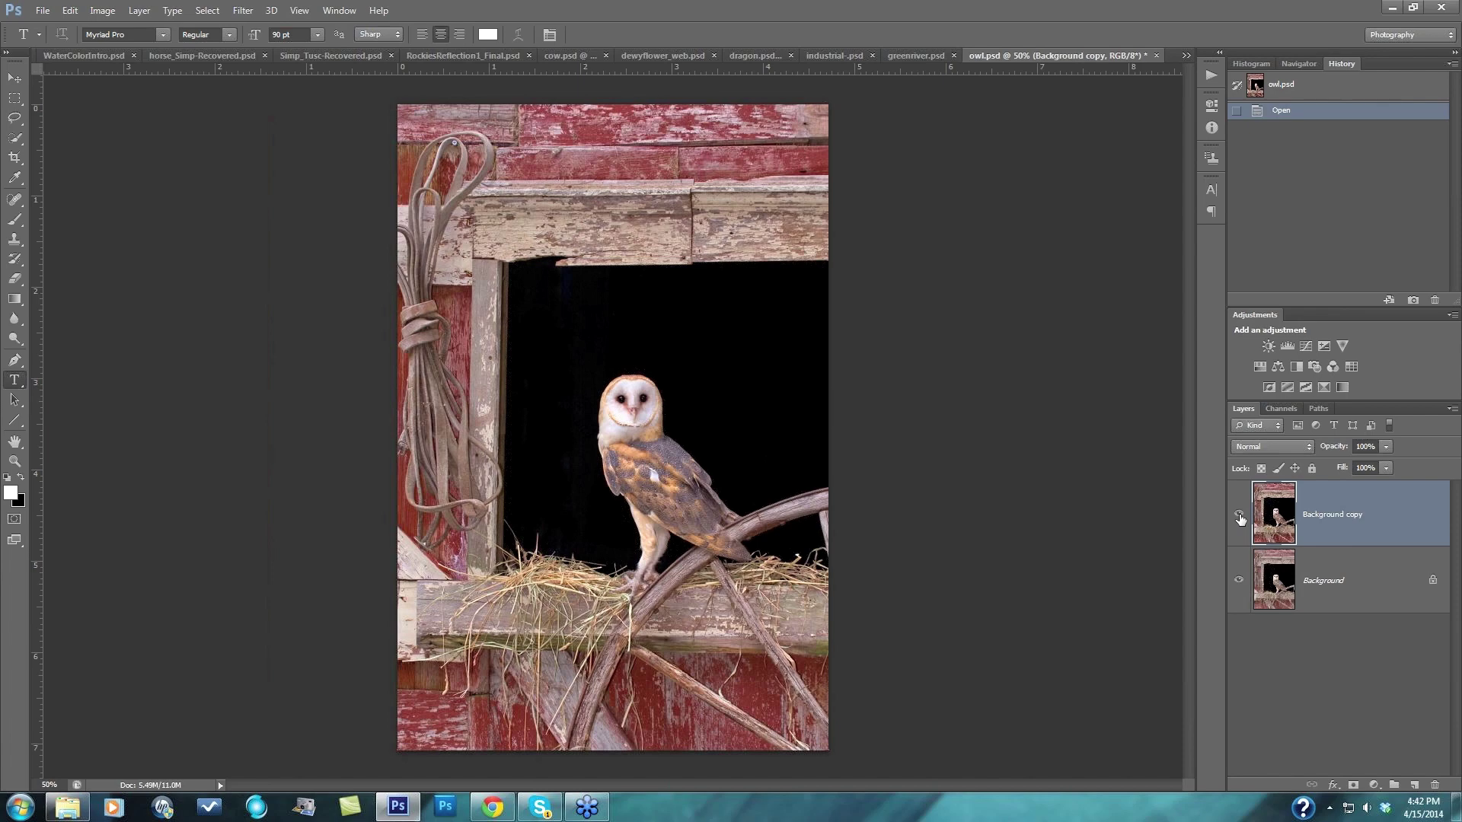
key("ctrl+plus")
key("ctrl+plus")
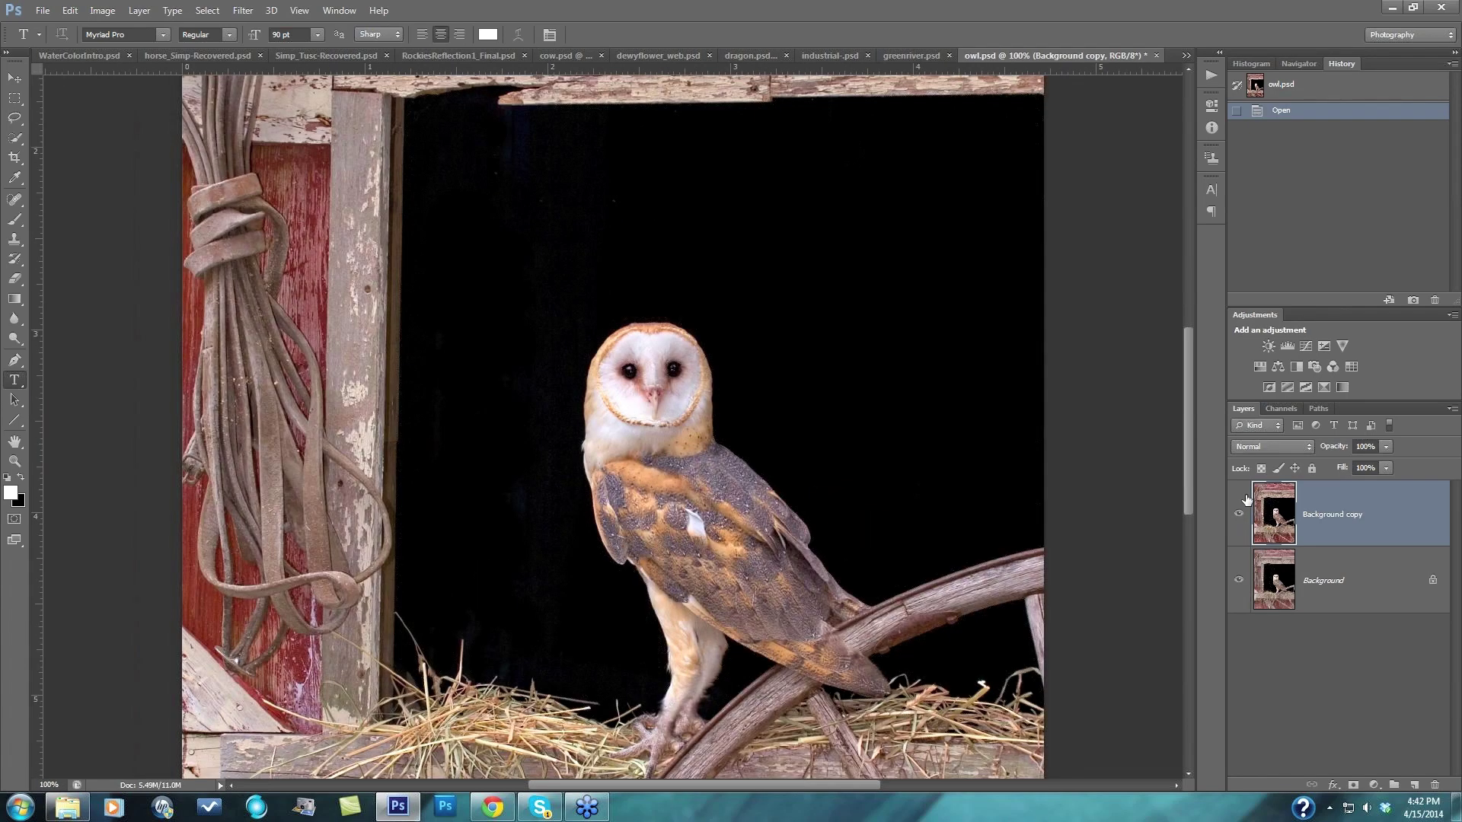
left_click(1240, 517)
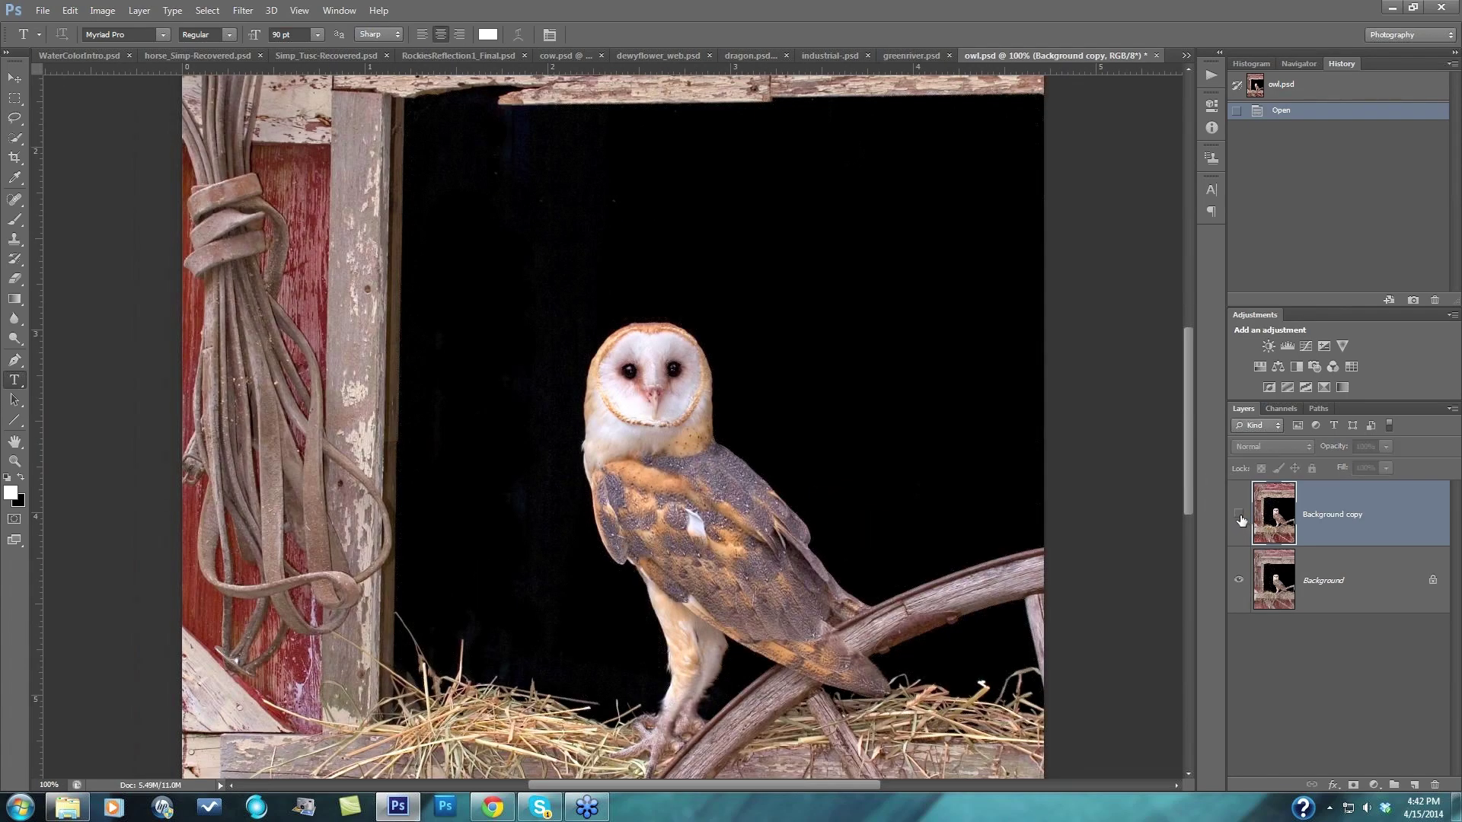
left_click(1240, 517)
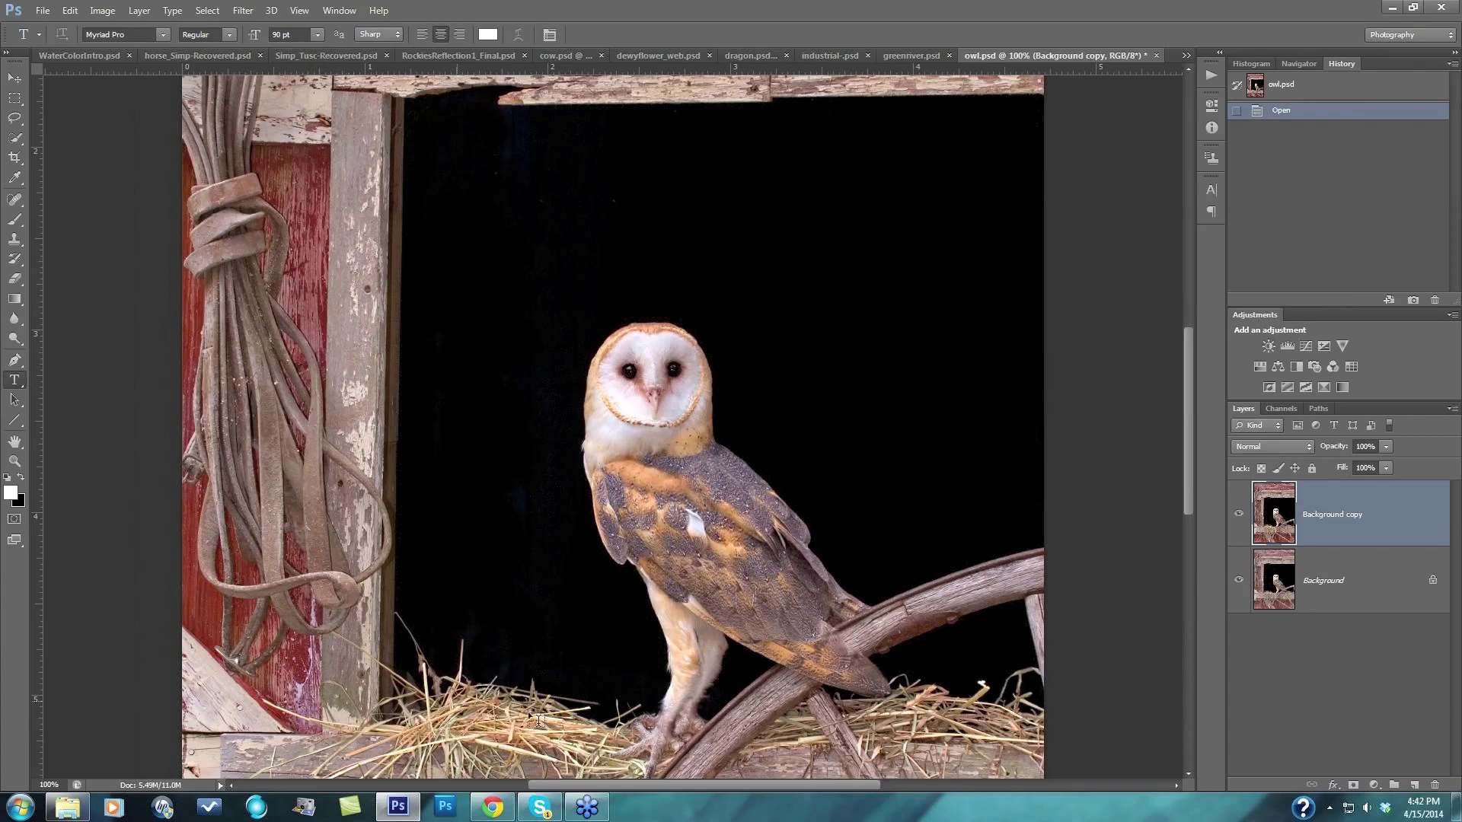
left_click(1240, 515)
left_click(1240, 515)
left_click(1239, 514)
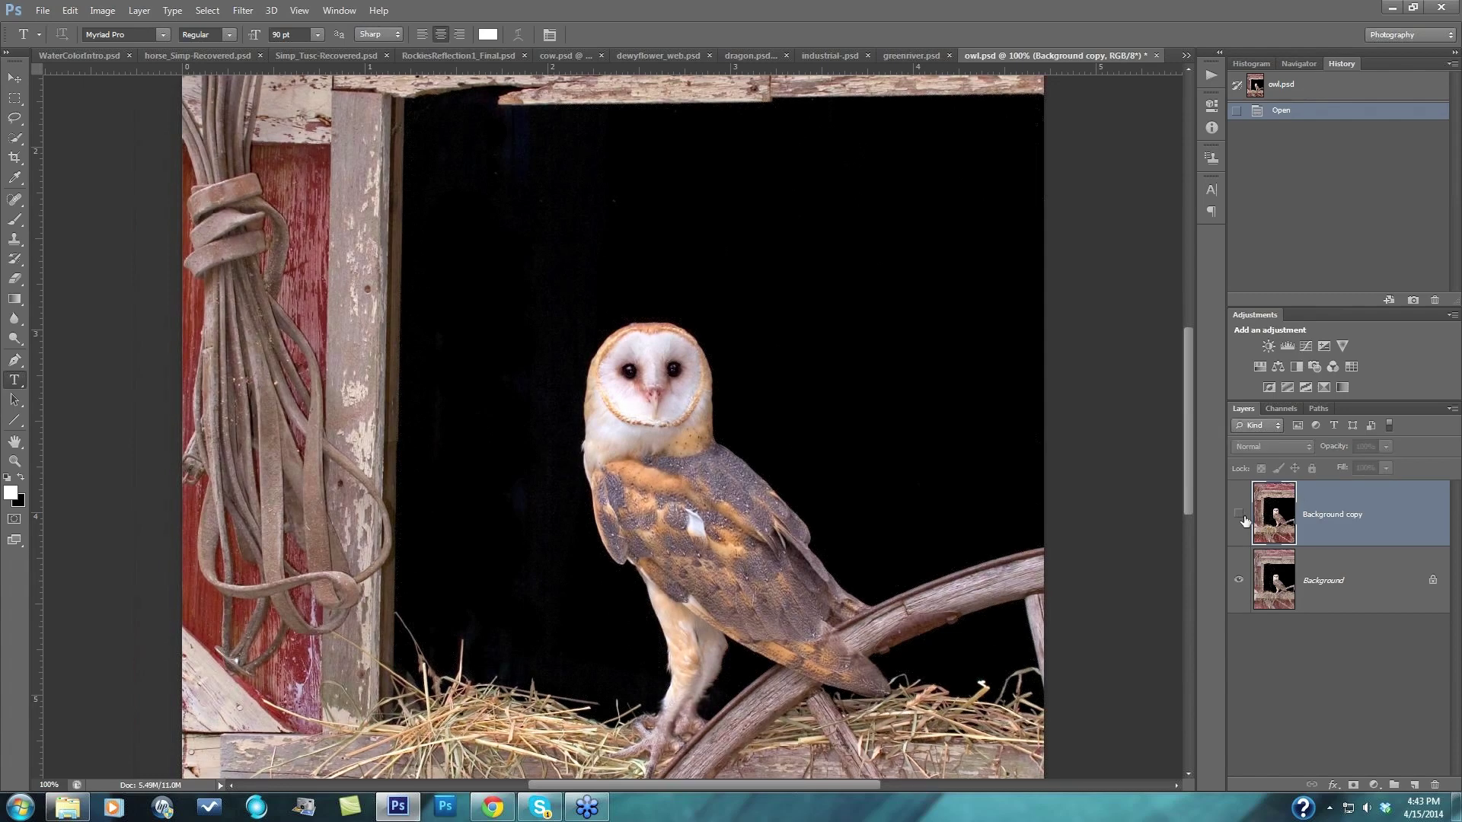
left_click(1331, 601)
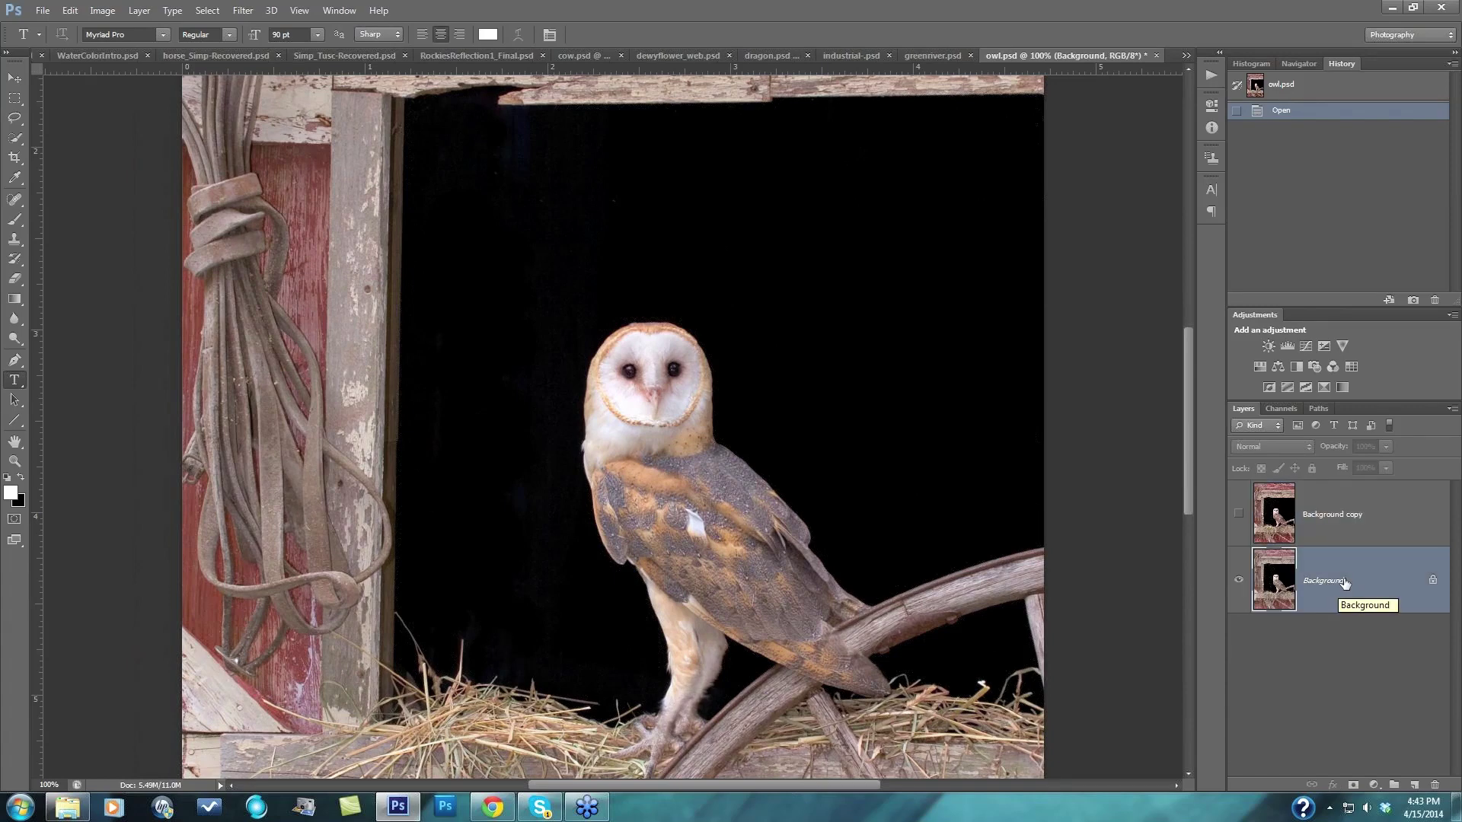
Step: Duplicate the owl's Background layer and launch Topaz Detail on the new copy
left_click_drag(1344, 584, 1409, 783)
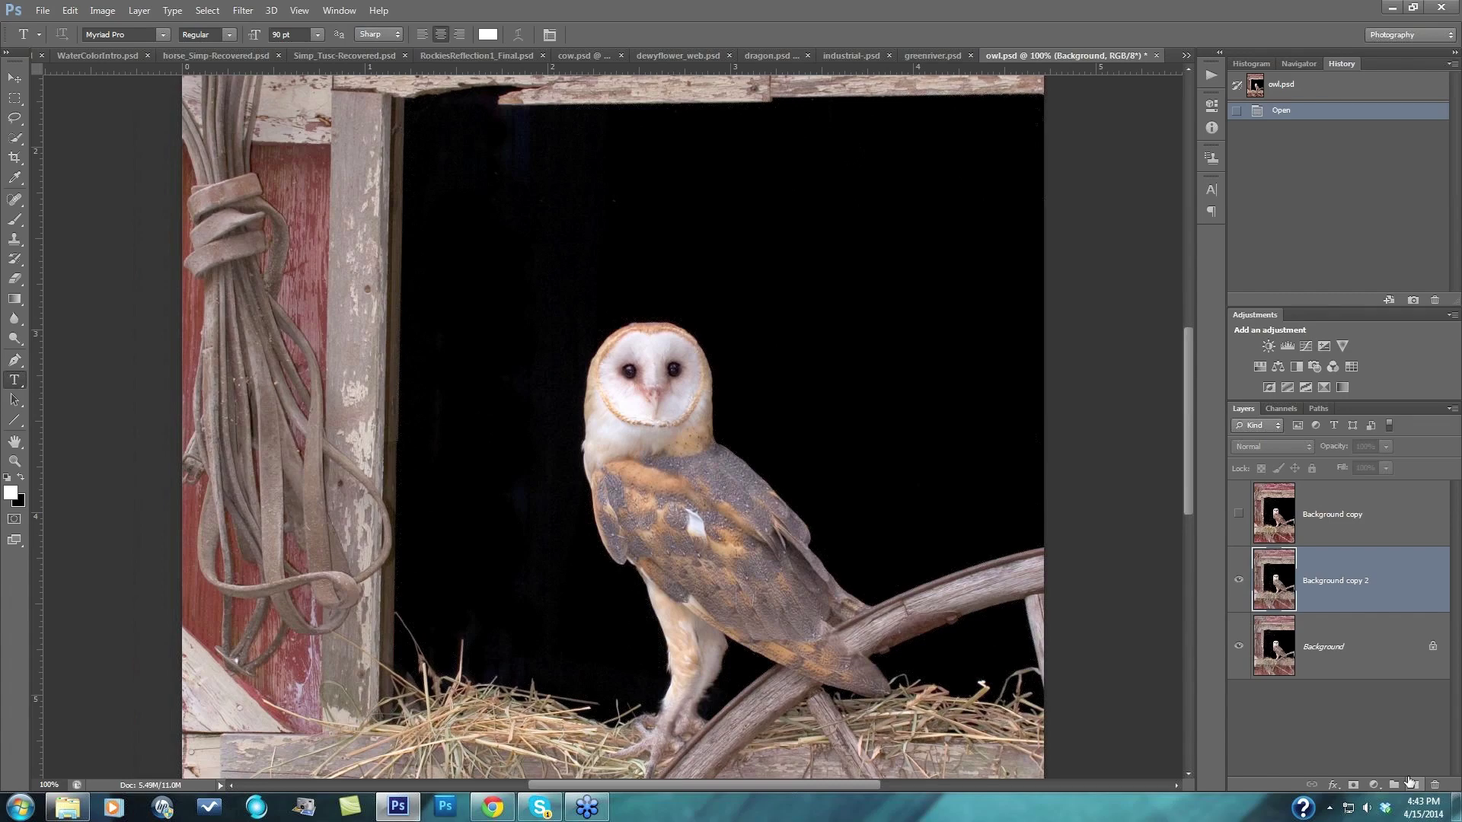
left_click(235, 11)
mouse_move(291, 375)
left_click(459, 383)
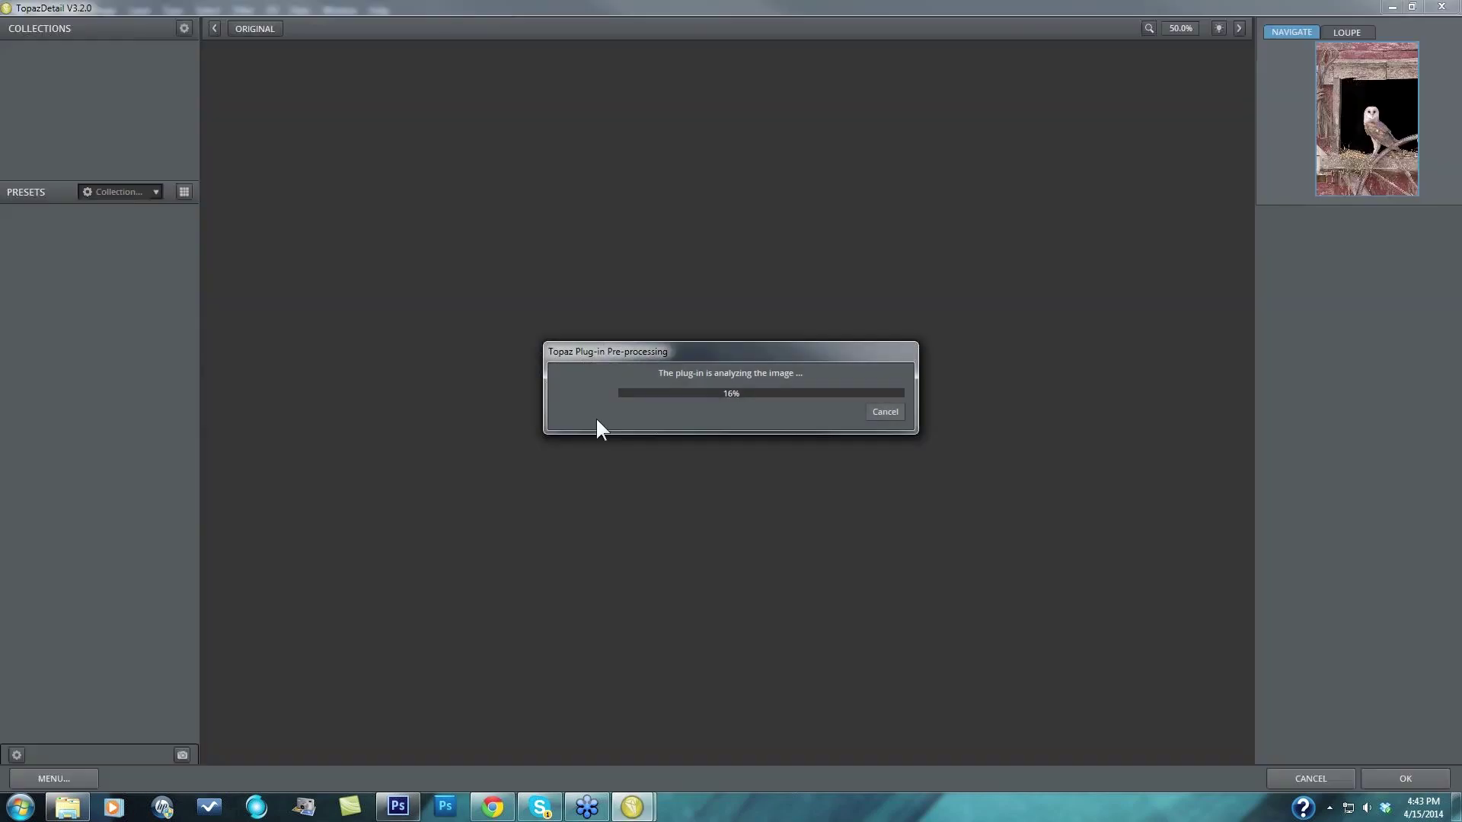
Step: Zoom the preview to 100% and try Overall Detail Light II and Strong II against the original
left_click(1181, 28)
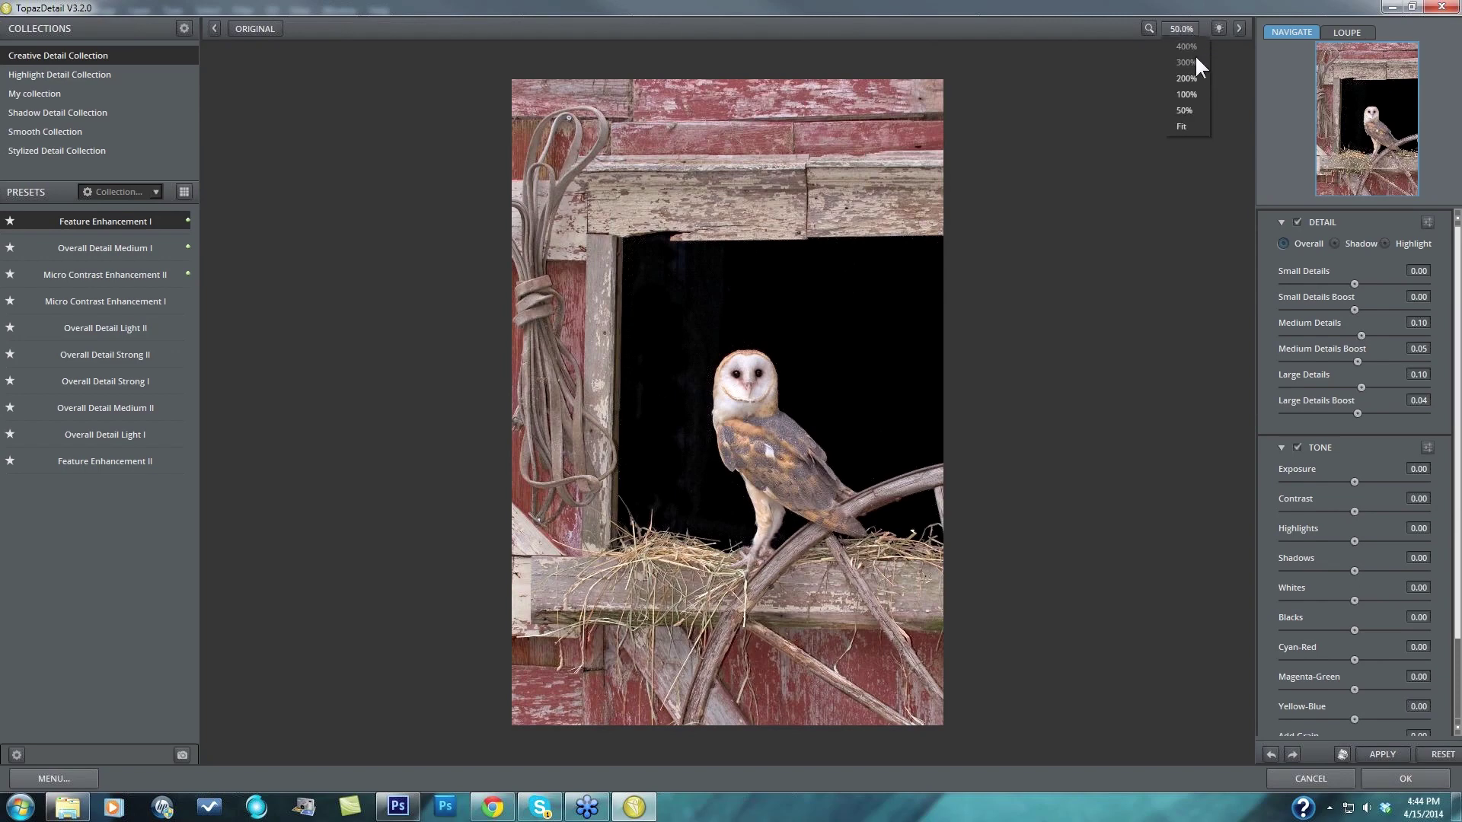
left_click(1185, 94)
left_click_drag(1364, 117, 1371, 125)
left_click(105, 355)
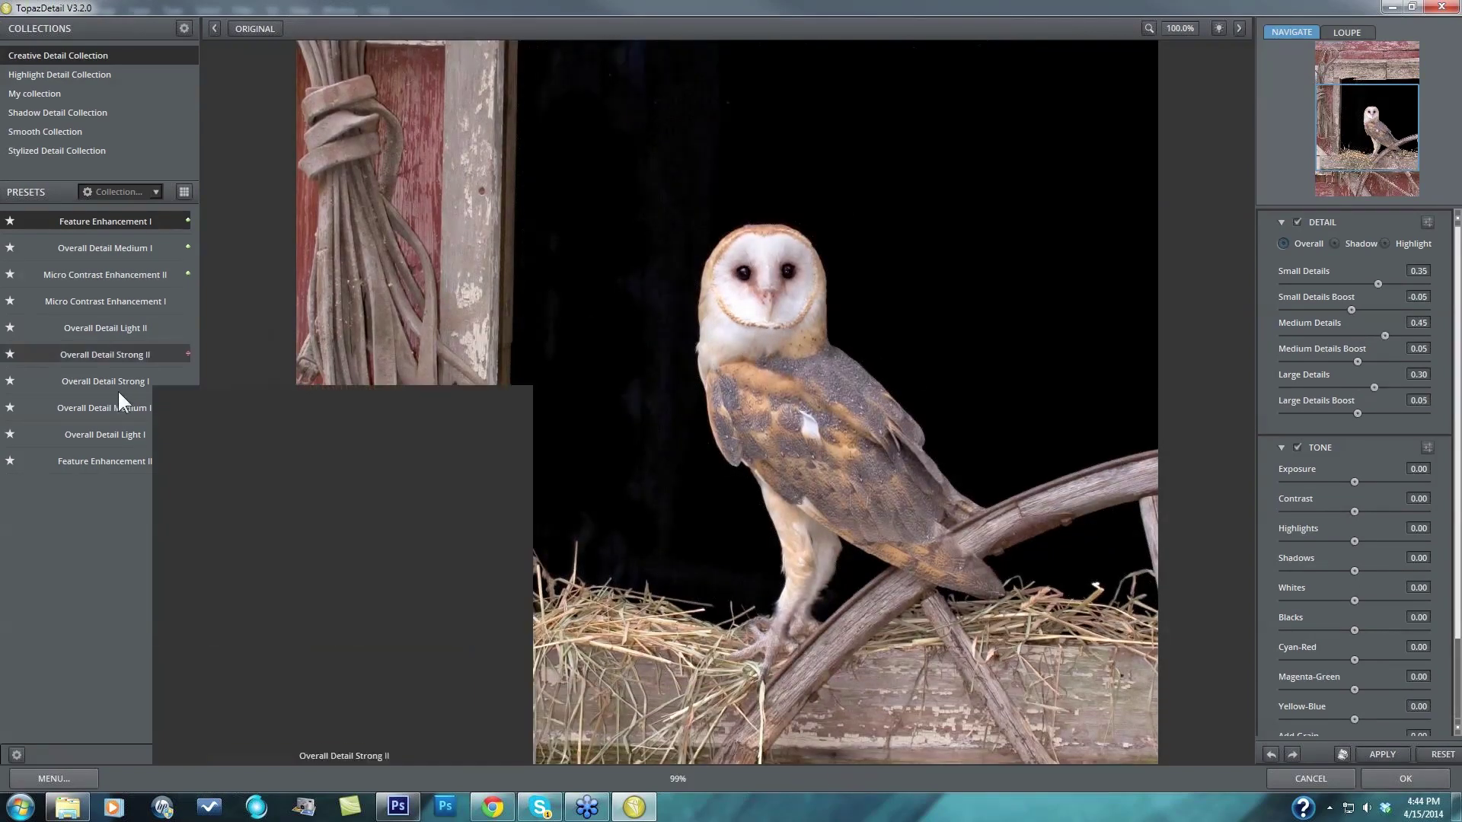
left_click(108, 328)
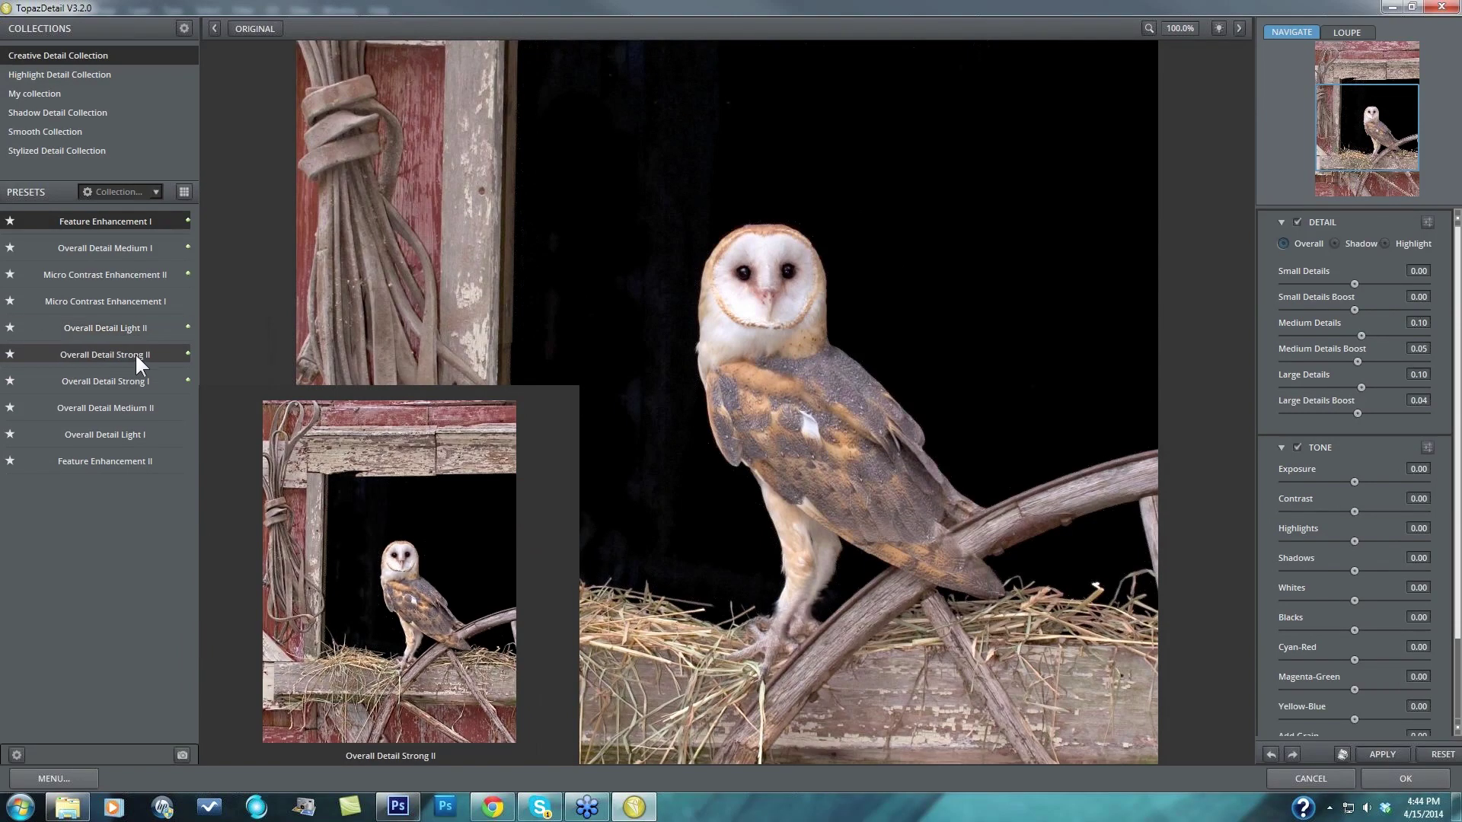
left_click(135, 353)
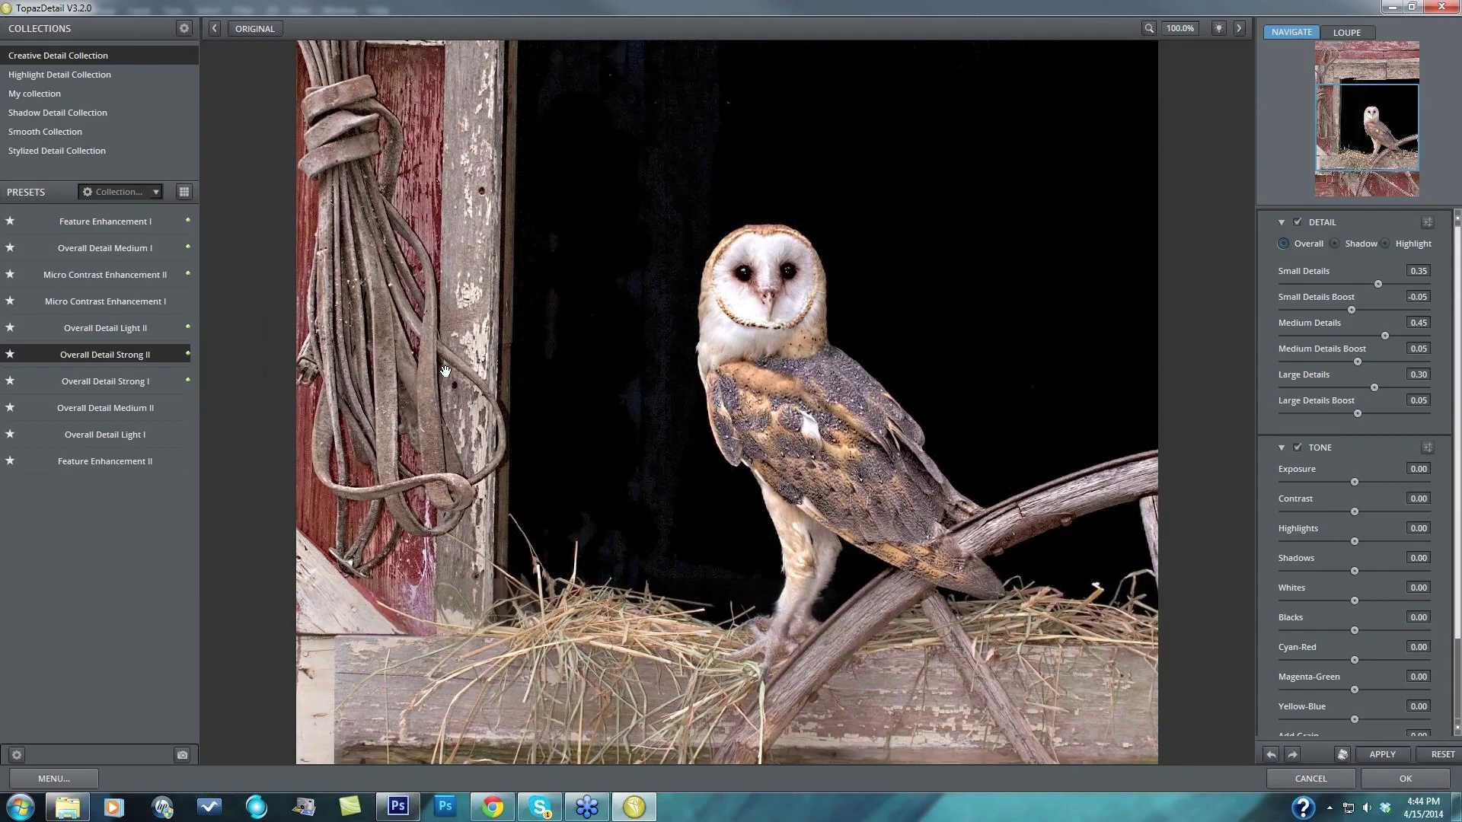
left_click(445, 371)
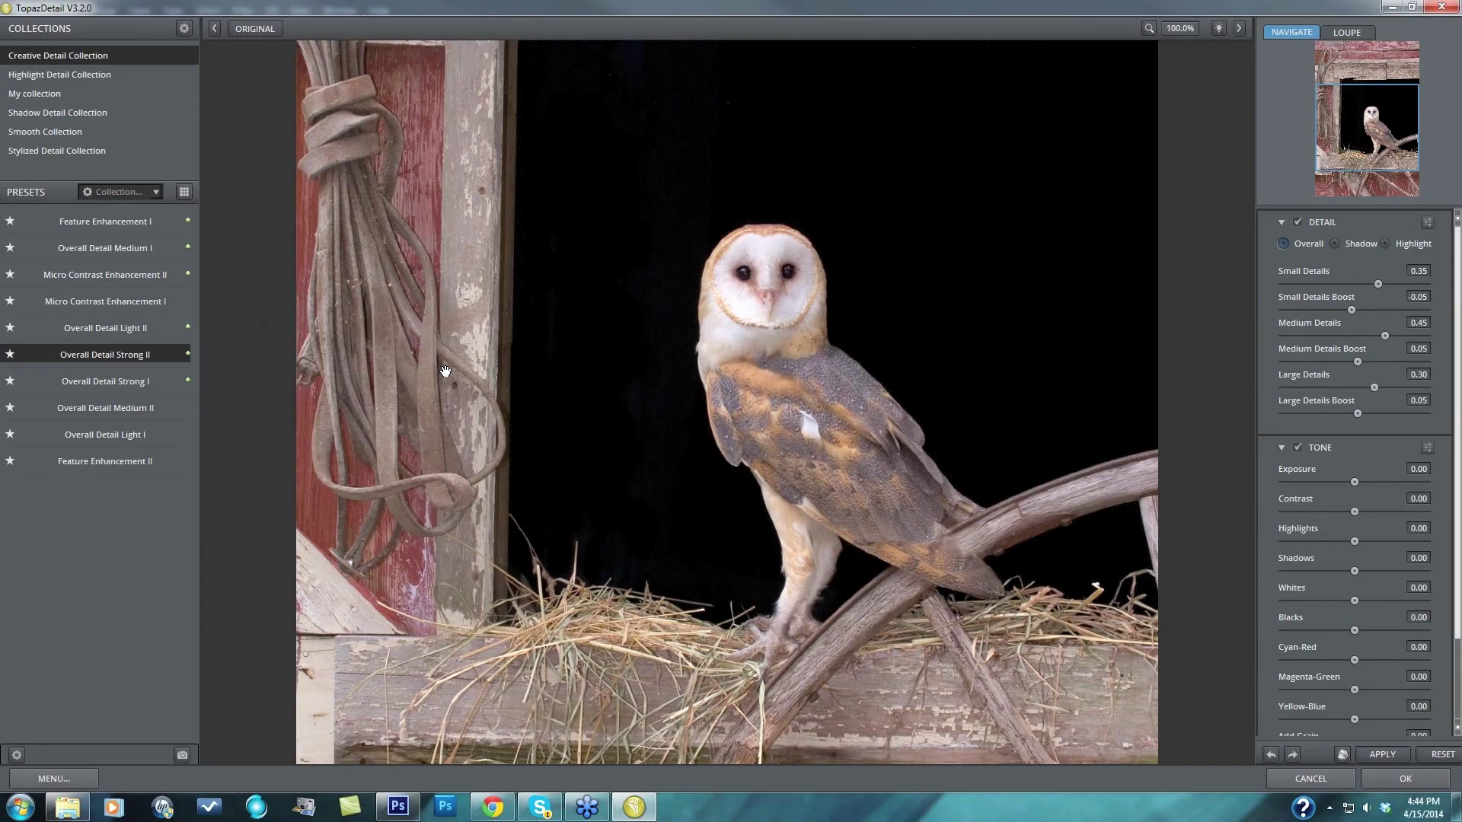
left_click(442, 371)
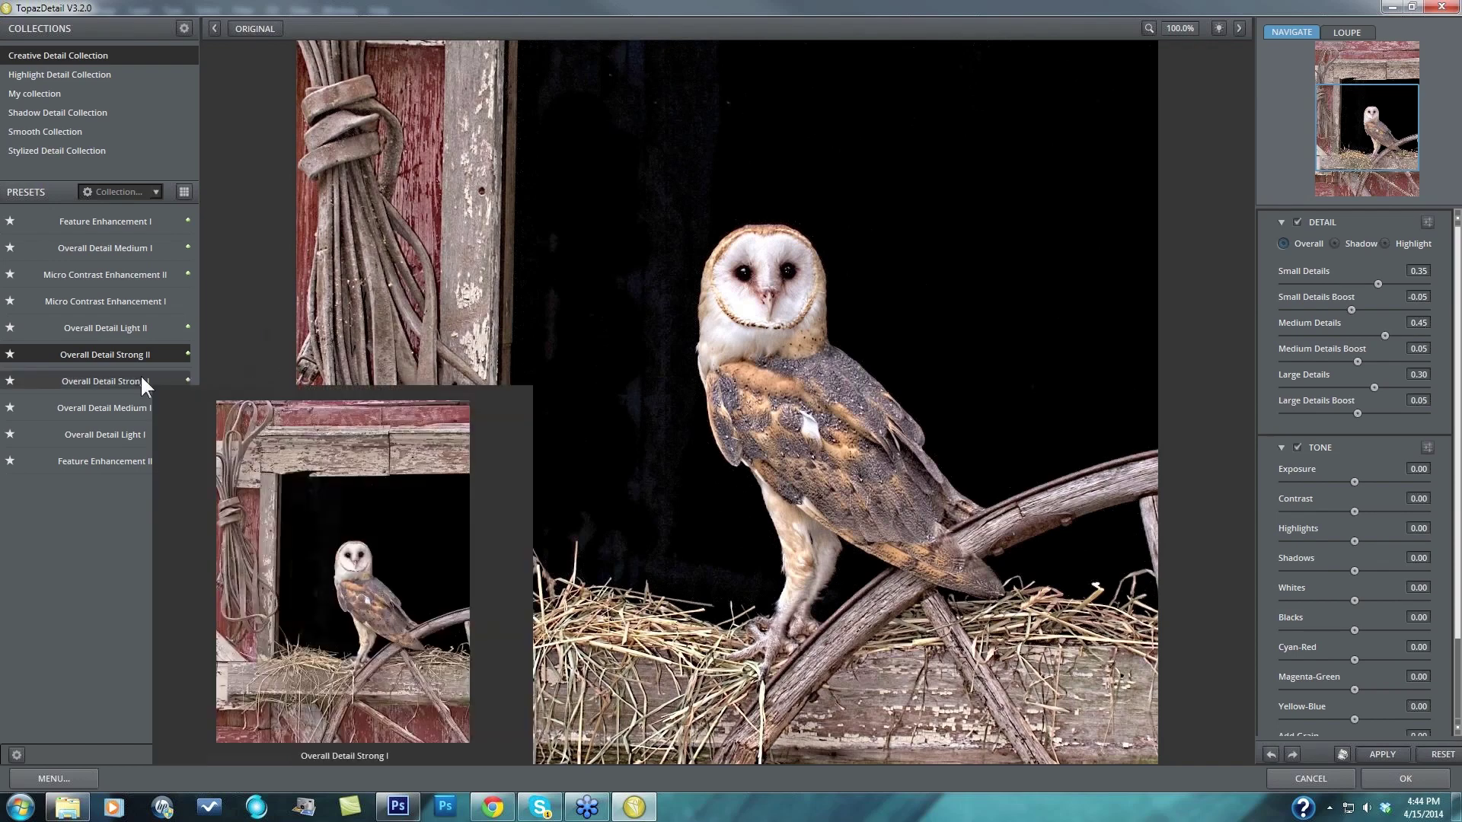
Step: Compare Overall Detail Strong I, Medium II and Medium I, settling on Medium II
left_click(140, 378)
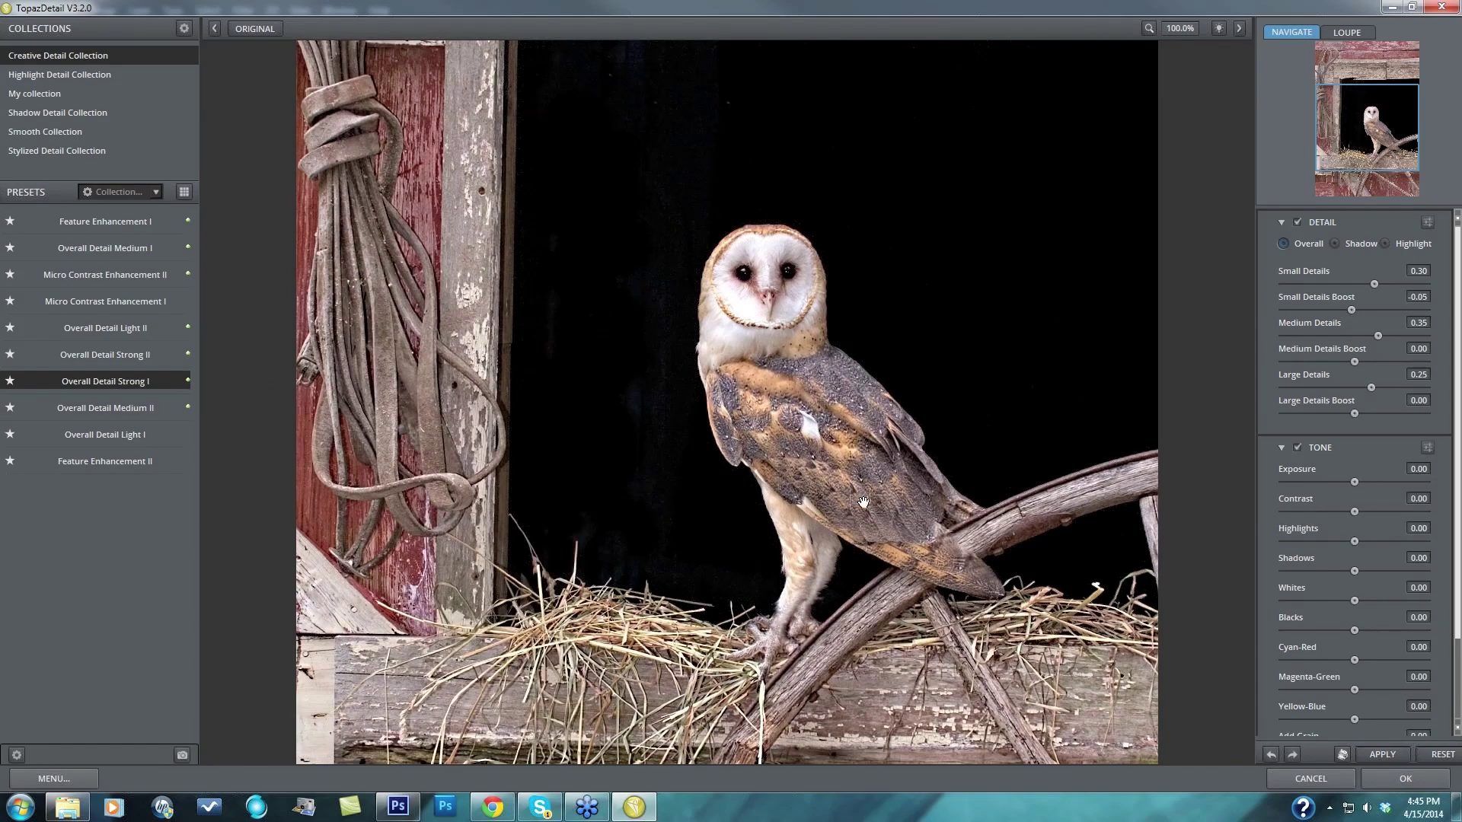
left_click(863, 502)
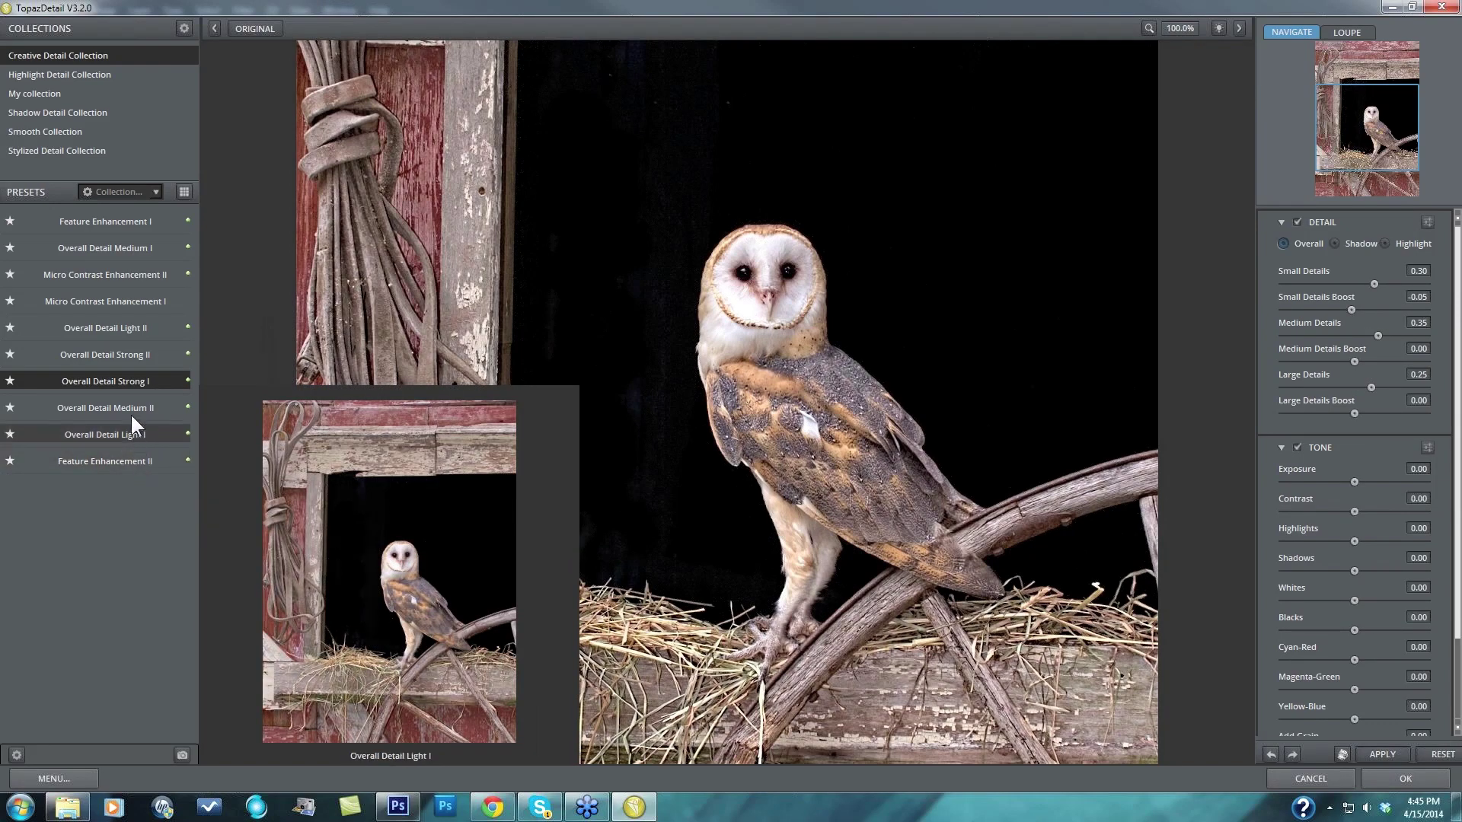
left_click(139, 406)
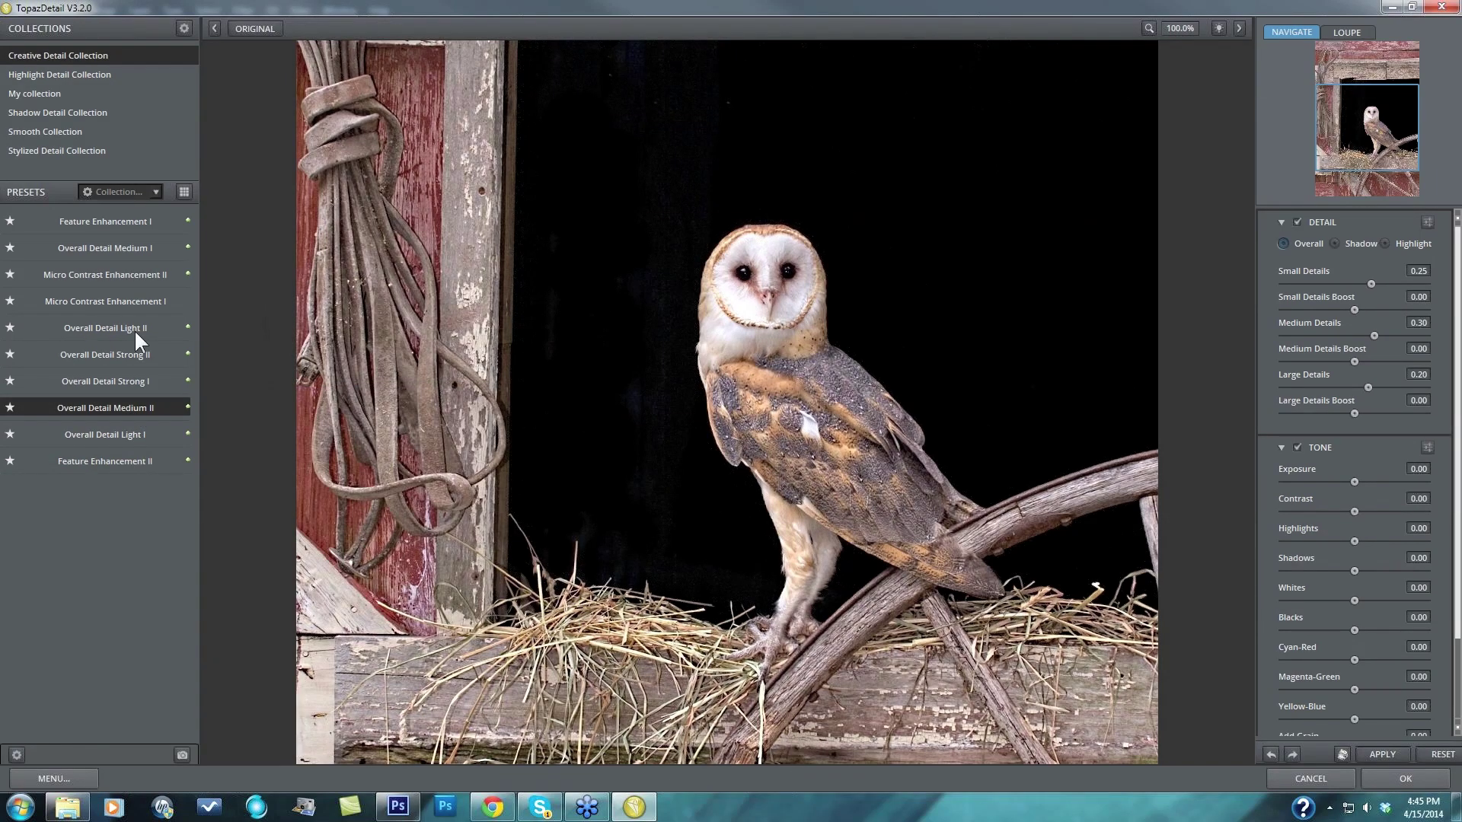
left_click(134, 242)
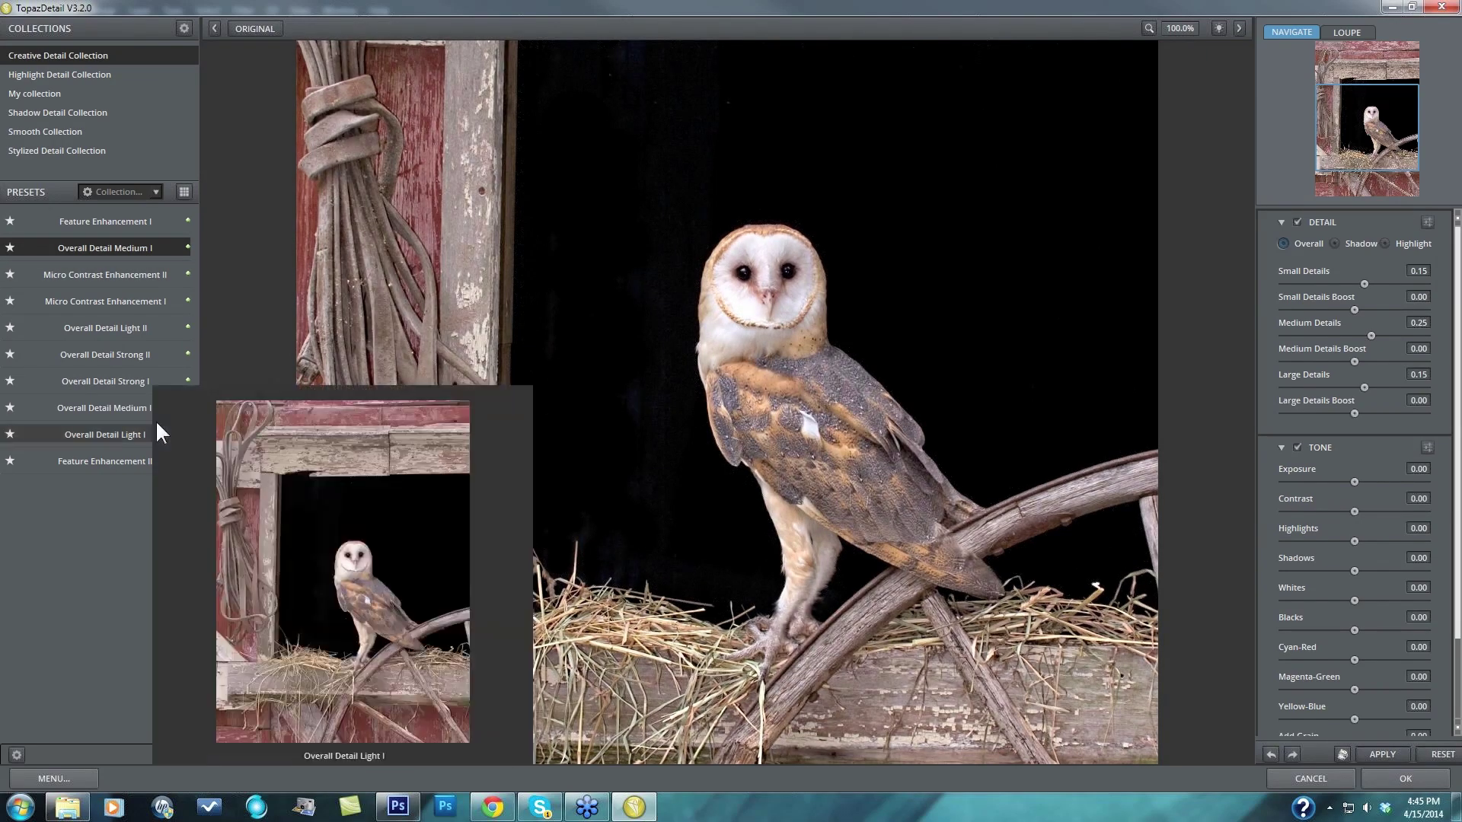
left_click(144, 411)
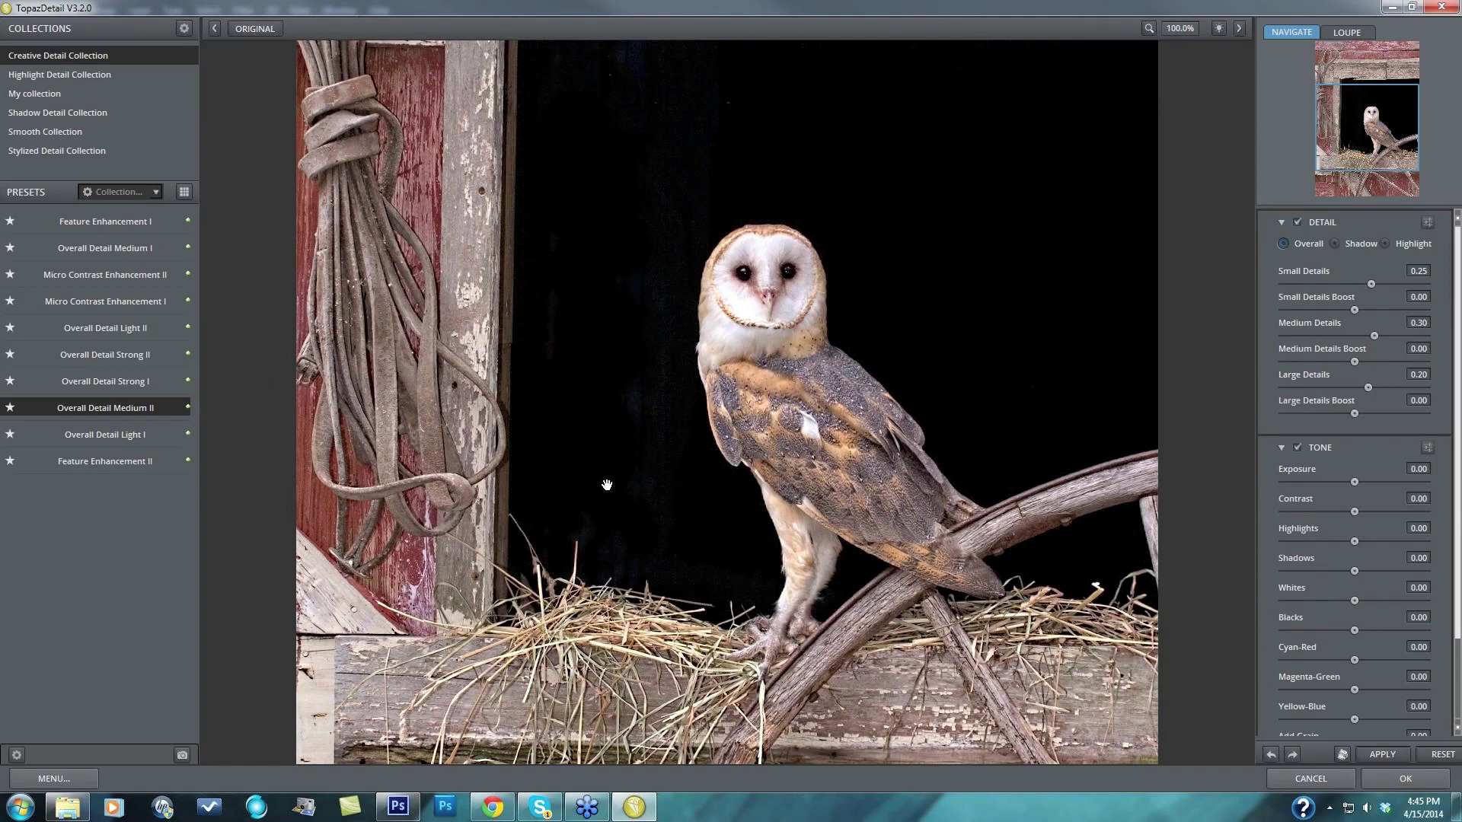
left_click_drag(607, 485, 700, 521)
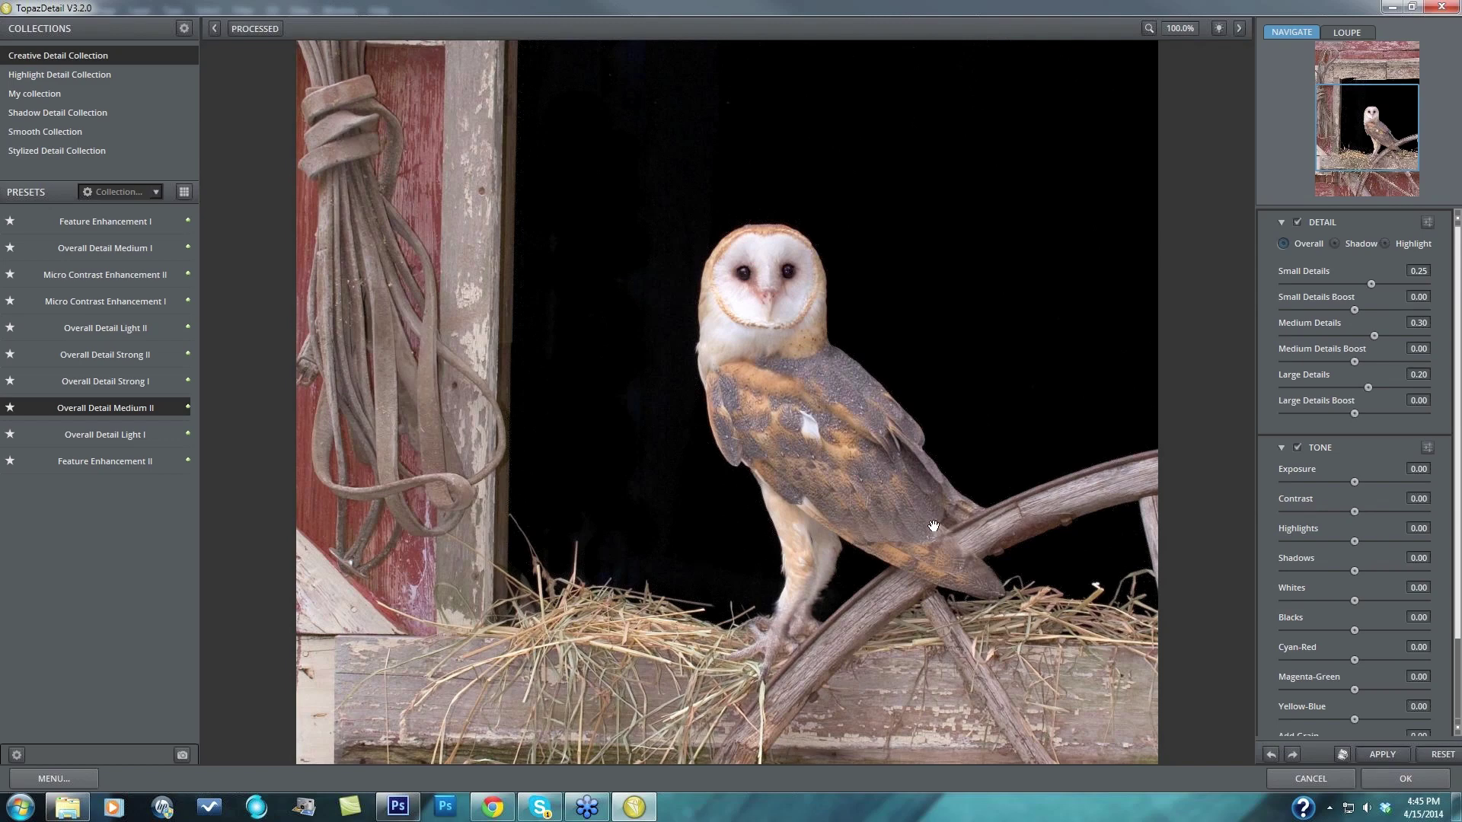
left_click_drag(933, 526, 903, 350)
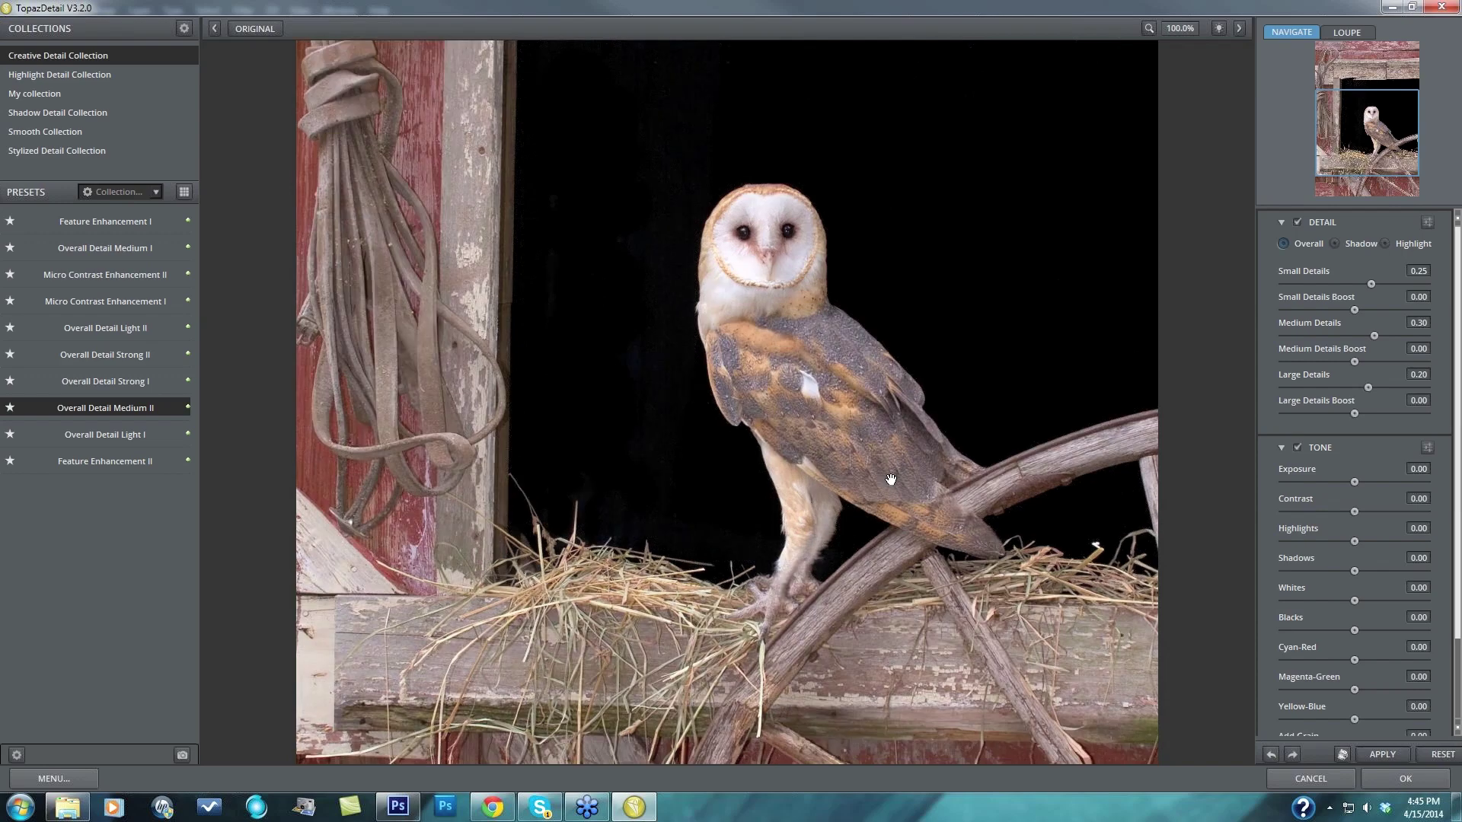
left_click_drag(1040, 618, 838, 521)
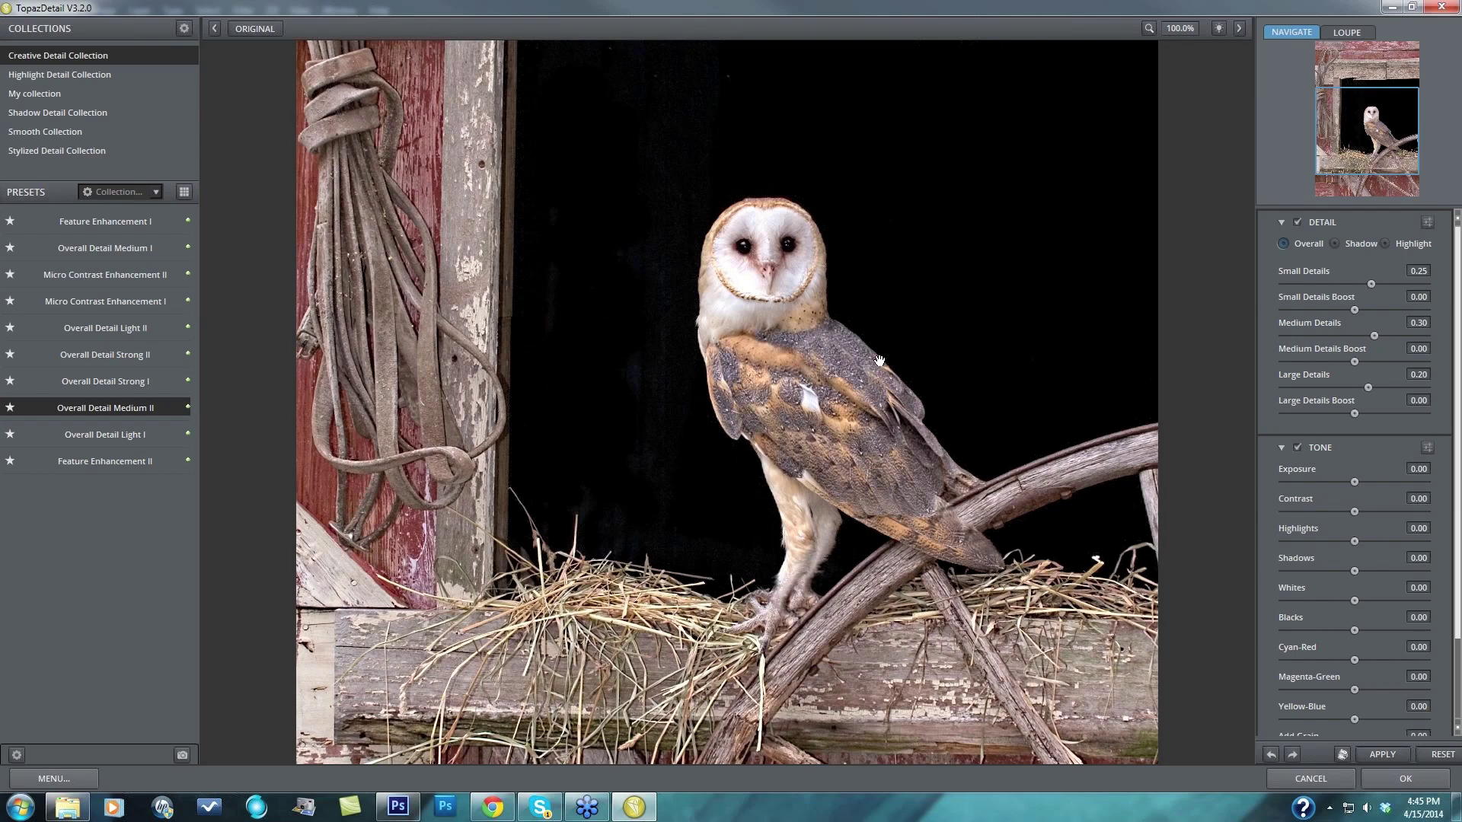
left_click_drag(792, 448, 796, 555)
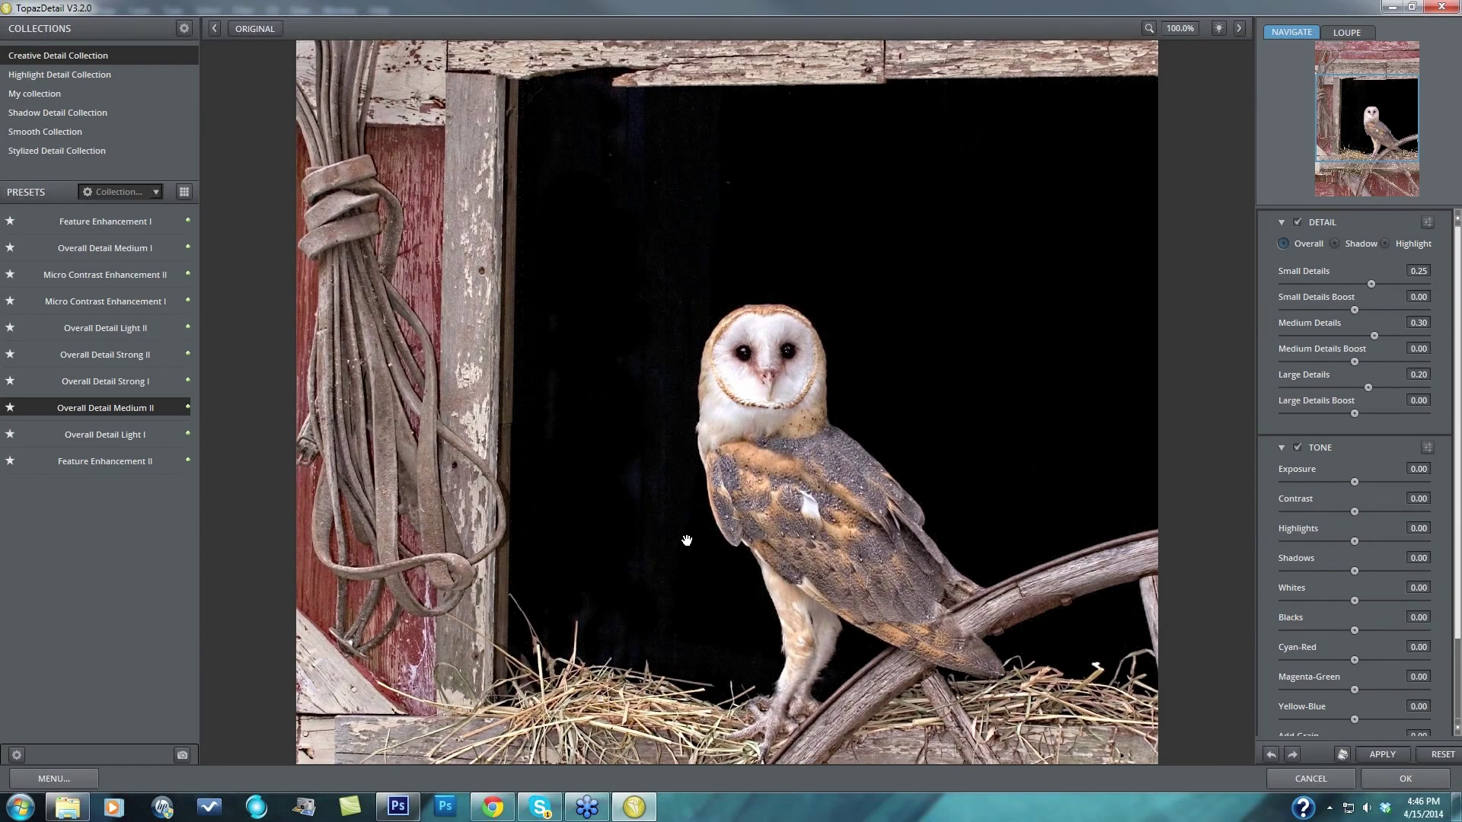
left_click_drag(713, 577, 1192, 449)
Step: Collapse Tone and Detail, expand Effect Mask, and test Invert twice to return to full effect
left_click(1281, 448)
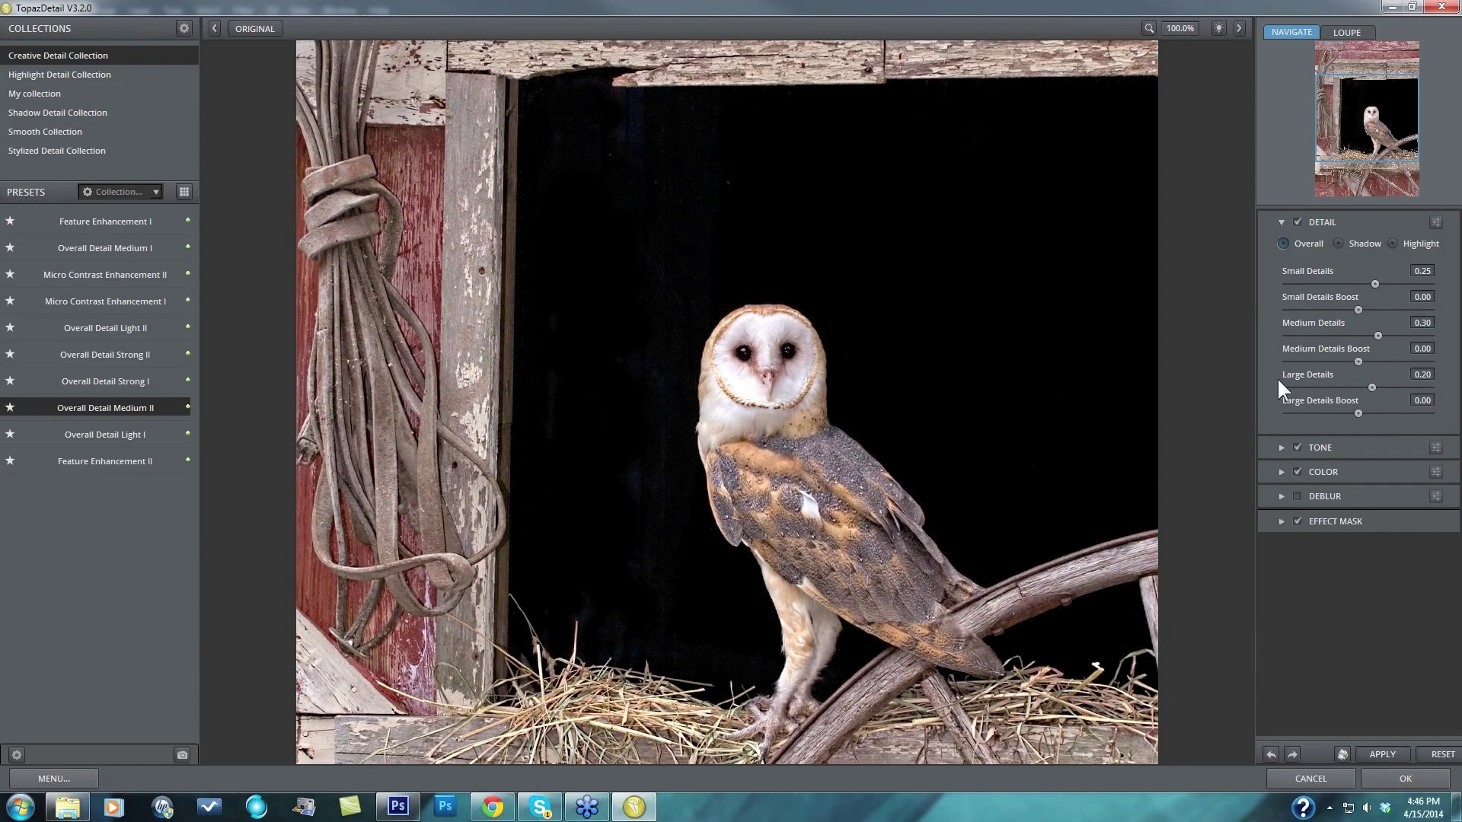
left_click(1280, 221)
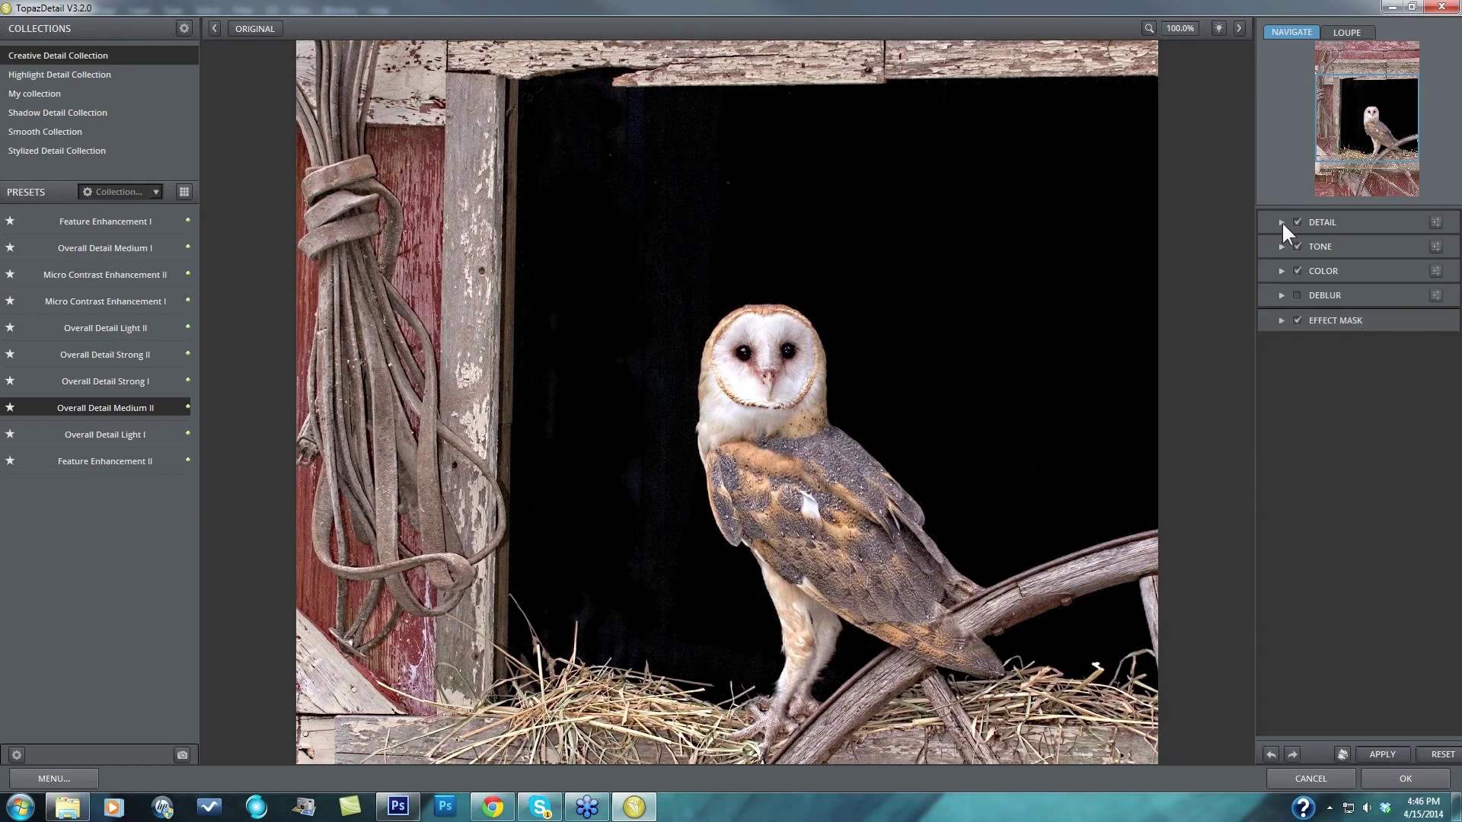
left_click(1281, 320)
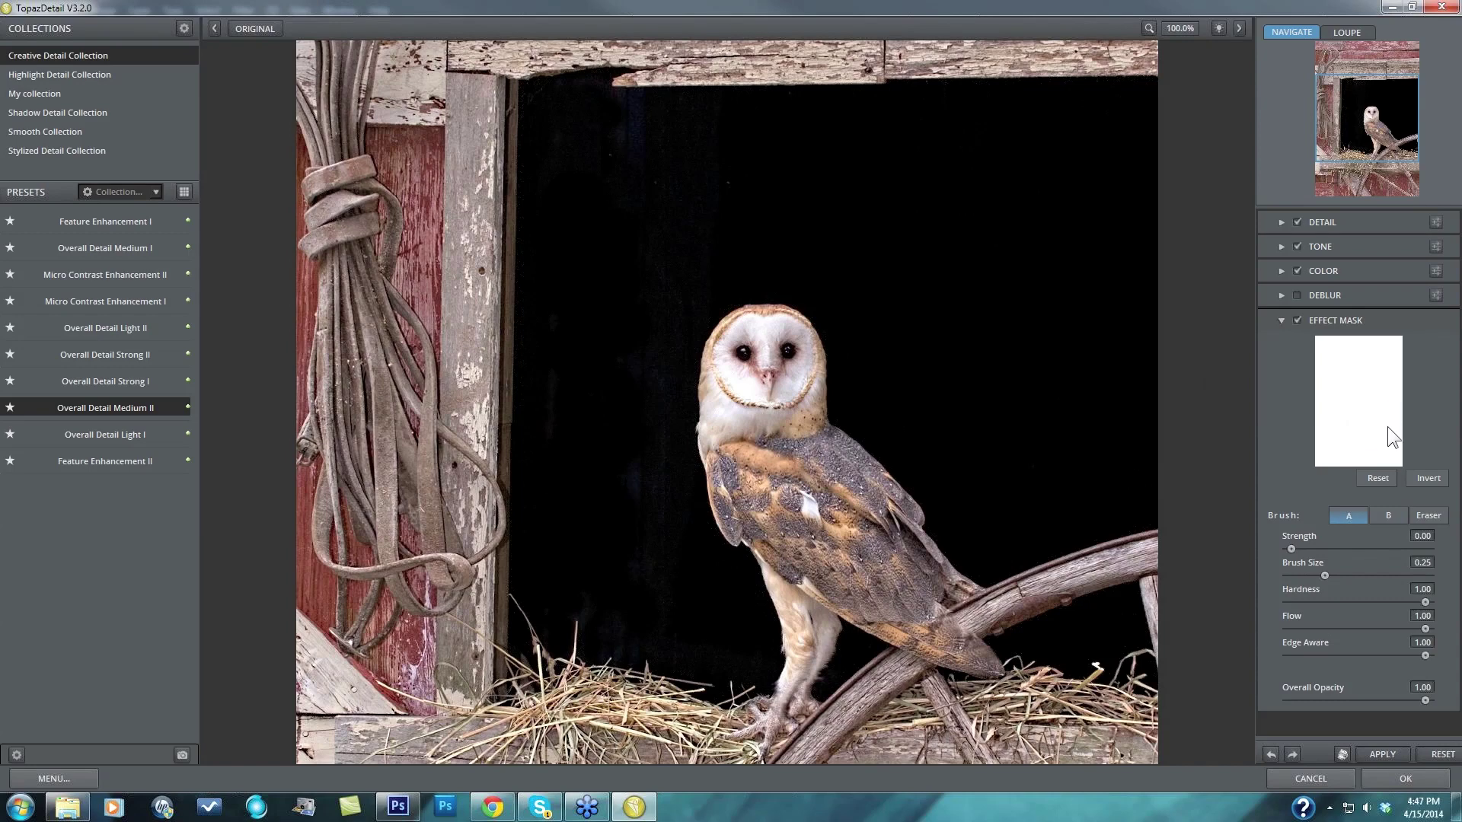
left_click(1425, 476)
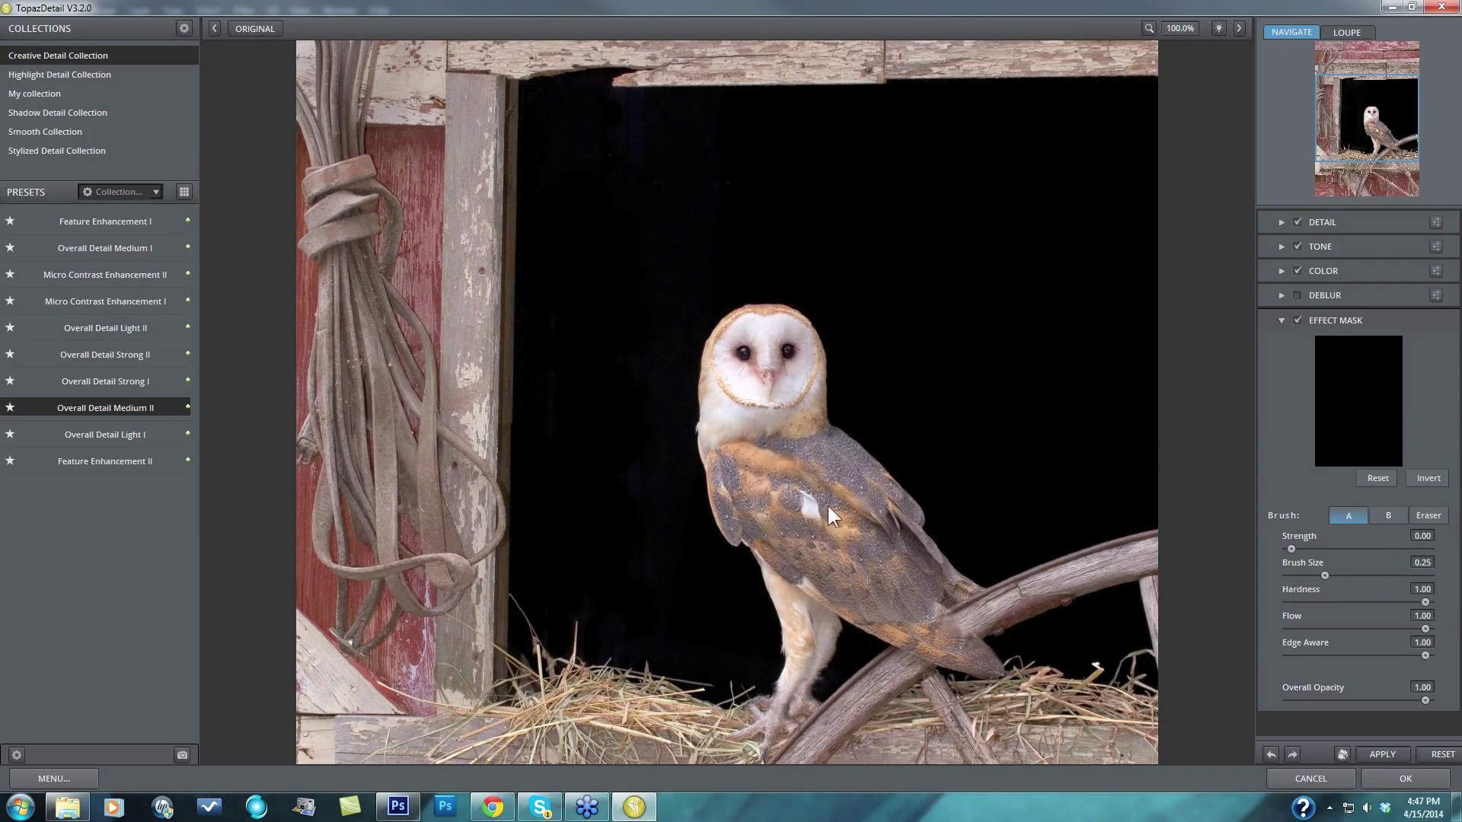
left_click(1428, 477)
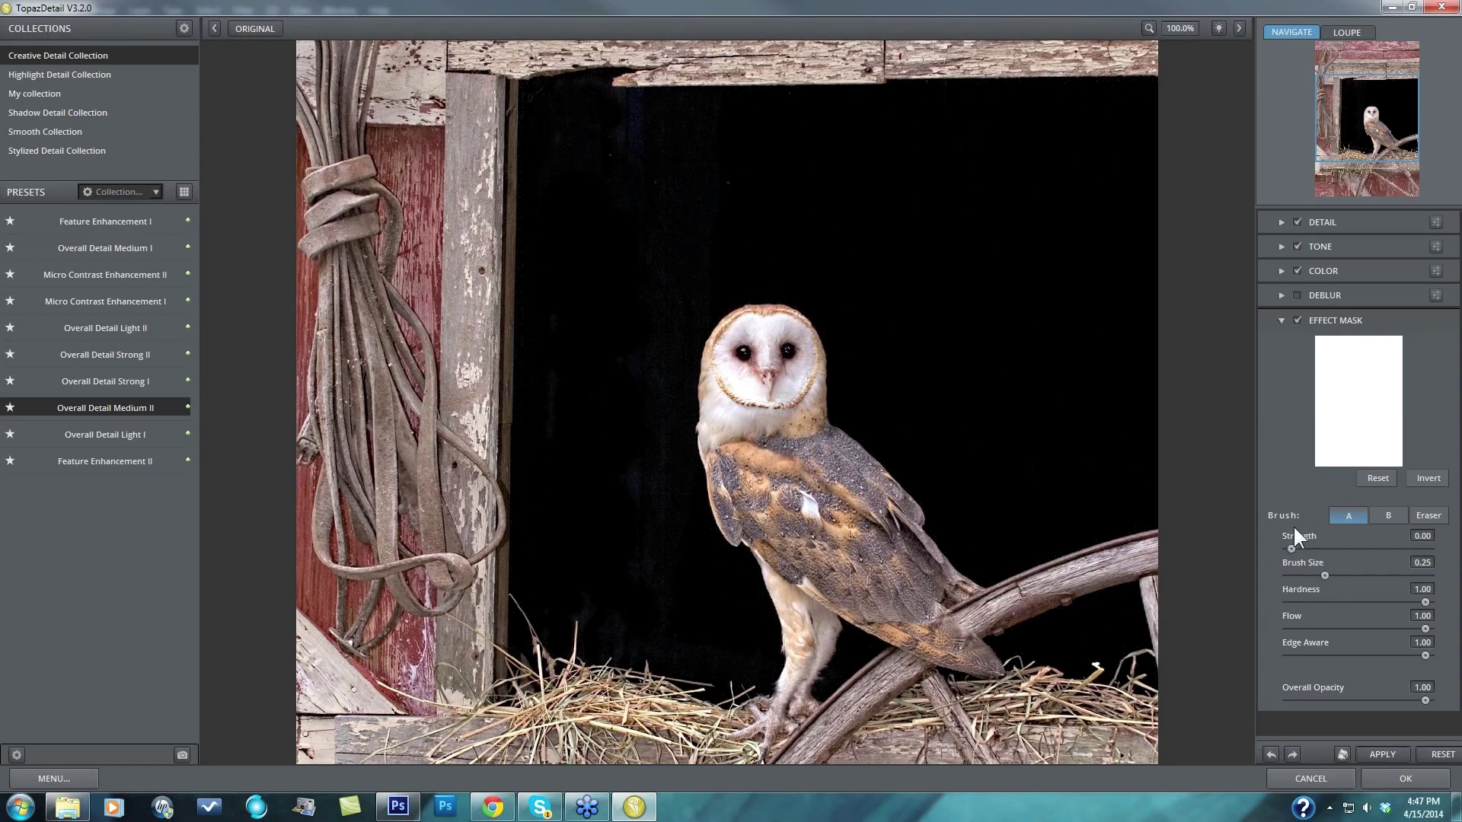
Step: Set the mask brush to a smaller size, lower hardness and Strength 0
left_click_drag(1326, 576, 1336, 576)
left_click_drag(1424, 602, 1357, 602)
left_click_drag(1291, 549, 1425, 549)
left_click(1291, 548)
Step: Paint out detail across the dark background beside the owl's head, sides and legs
left_click(1121, 109)
mouse_move(1081, 114)
left_mouse_down()
mouse_move(577, 124)
mouse_move(563, 94)
mouse_move(544, 606)
mouse_move(606, 647)
mouse_move(685, 662)
mouse_move(761, 663)
mouse_move(749, 613)
left_mouse_up()
mouse_move(724, 564)
left_mouse_down()
mouse_move(689, 487)
mouse_move(683, 399)
mouse_move(701, 315)
mouse_move(723, 287)
mouse_move(795, 297)
mouse_move(828, 322)
mouse_move(882, 445)
mouse_move(964, 561)
mouse_move(1133, 508)
mouse_move(1089, 242)
mouse_move(1112, 246)
mouse_move(724, 176)
mouse_move(811, 221)
left_mouse_up()
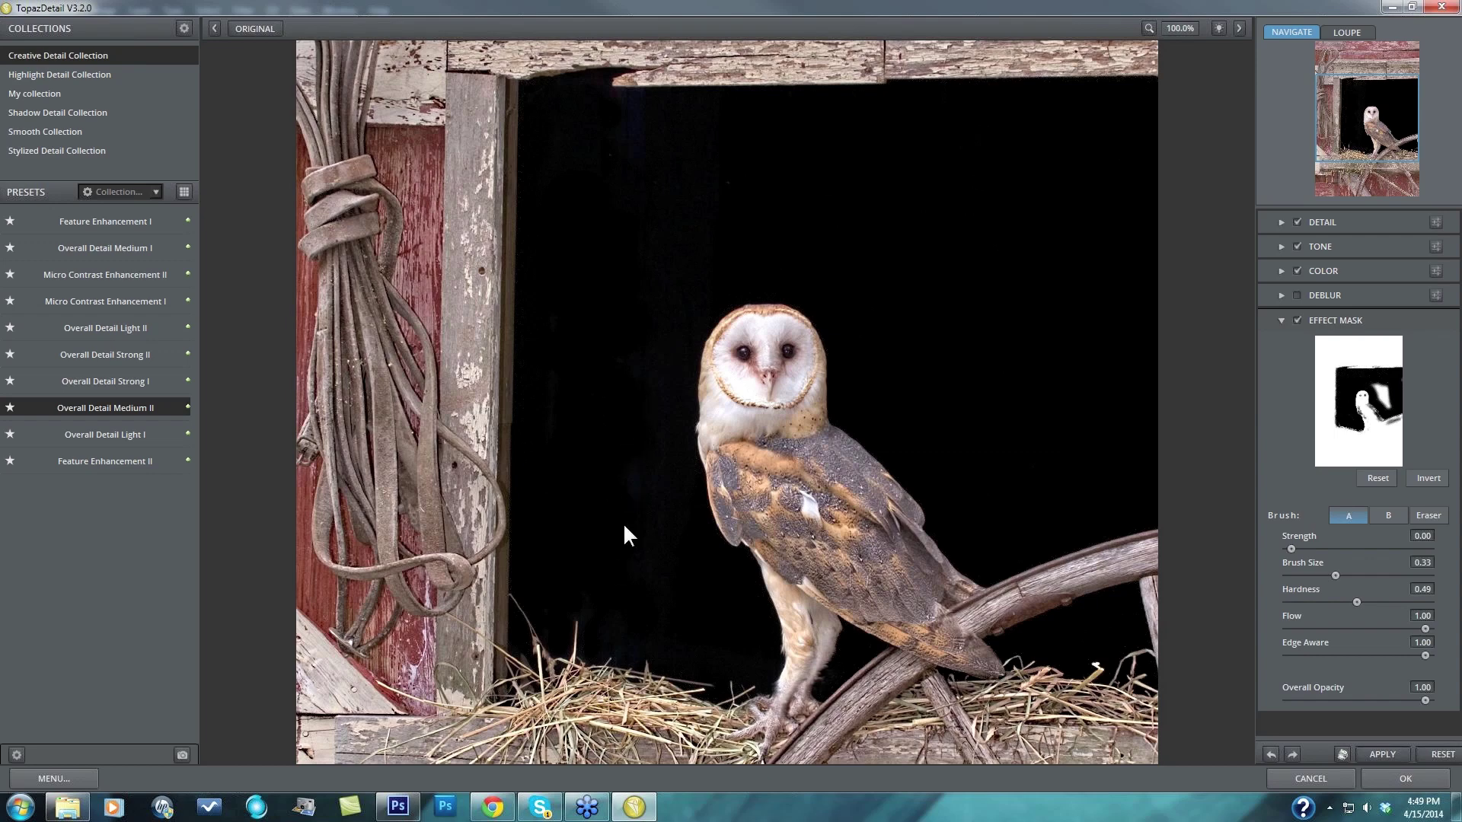
mouse_move(702, 241)
left_mouse_down()
mouse_move(891, 219)
mouse_move(634, 169)
left_mouse_up()
mouse_move(1020, 232)
left_mouse_down()
mouse_move(887, 332)
mouse_move(886, 417)
left_mouse_up()
mouse_move(918, 272)
left_mouse_down()
mouse_move(988, 263)
mouse_move(1020, 336)
left_mouse_up()
mouse_move(1046, 632)
left_mouse_down()
mouse_move(1123, 614)
mouse_move(1115, 654)
mouse_move(1073, 670)
left_mouse_up()
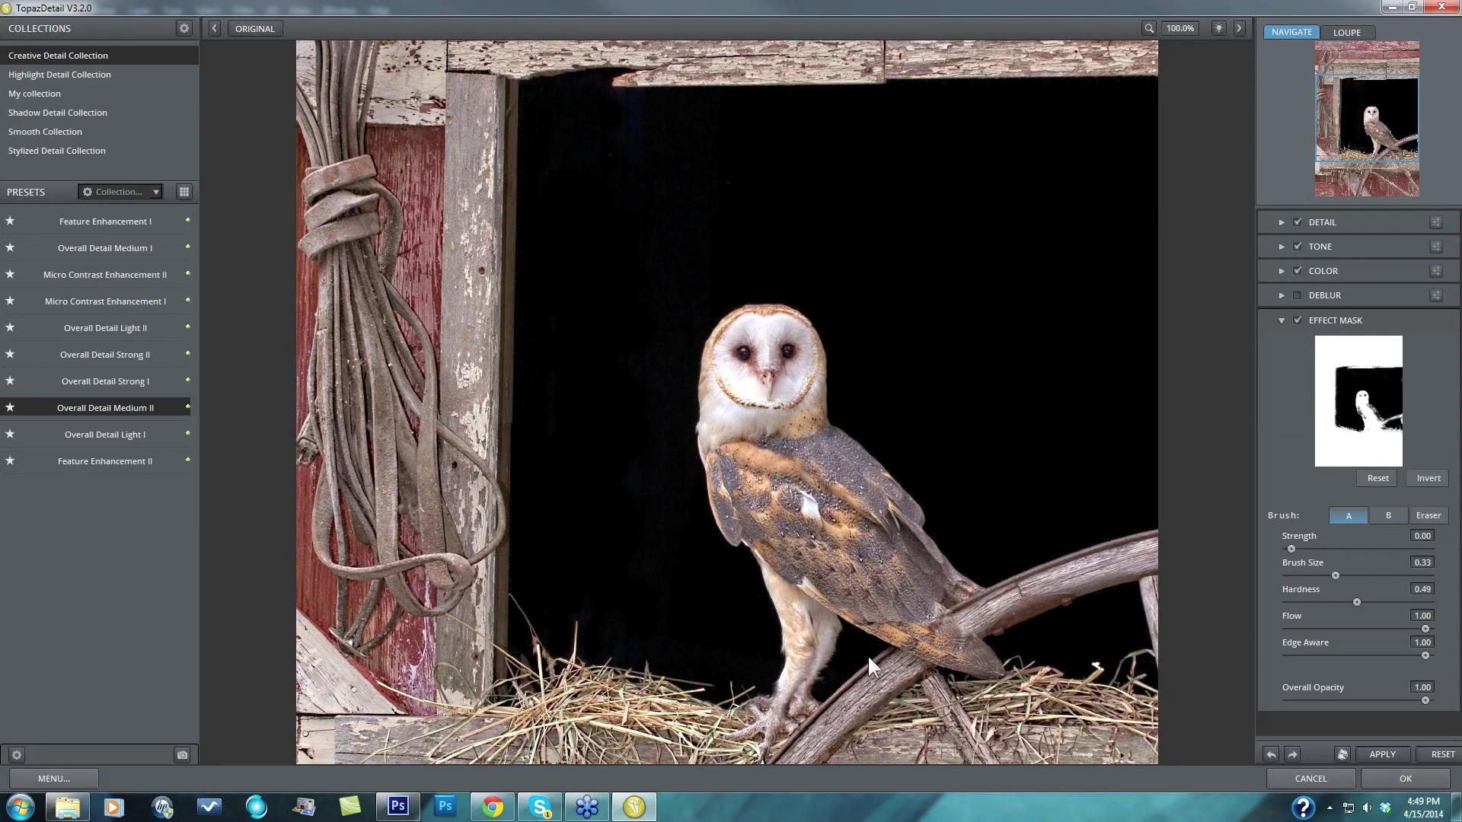
left_click_drag(822, 683, 831, 689)
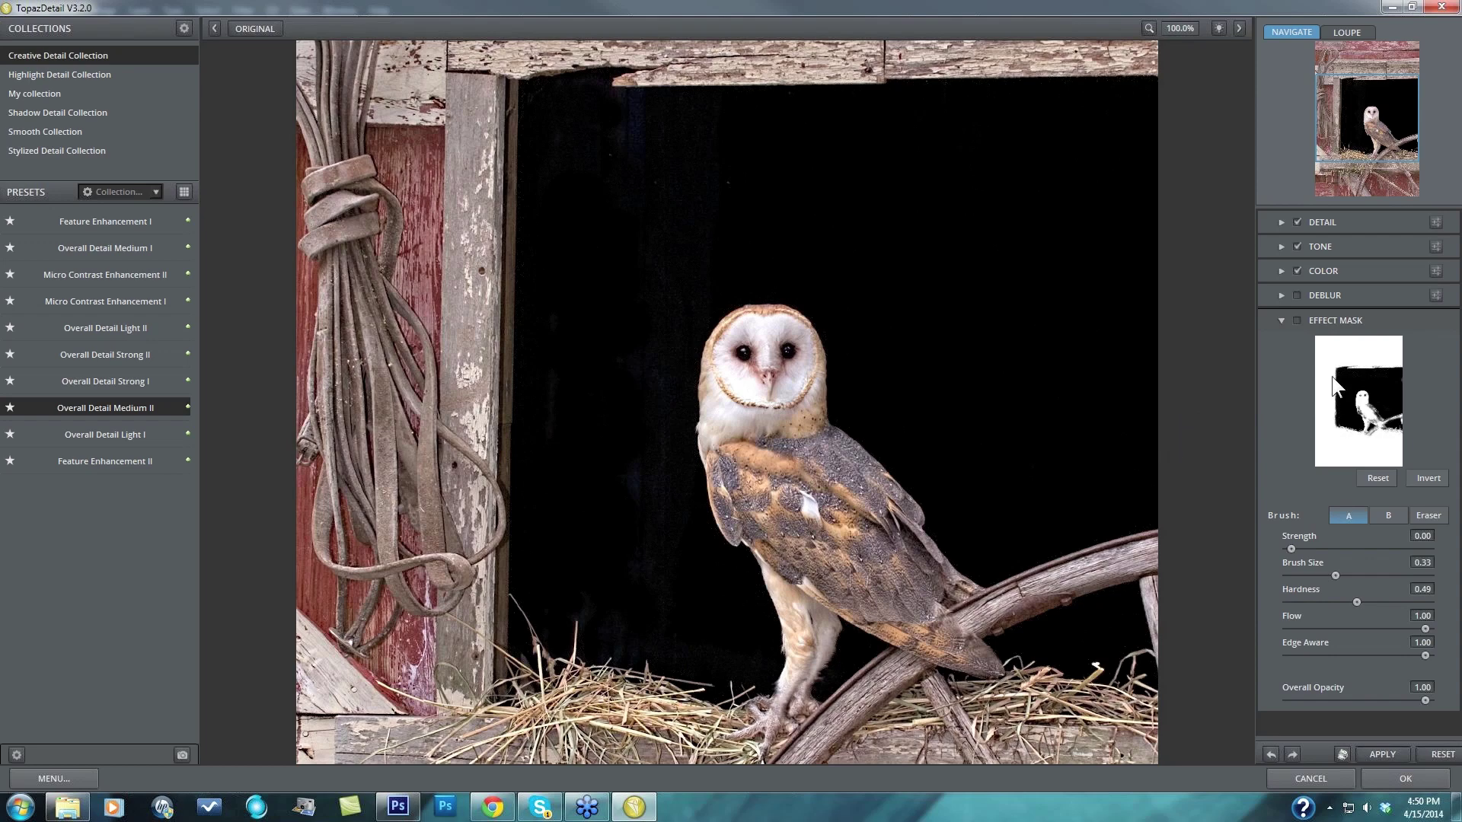
Step: Re-enable Effect Mask and set the brush to Strength 1.00, Size 0.07, Brush A
left_click(1297, 320)
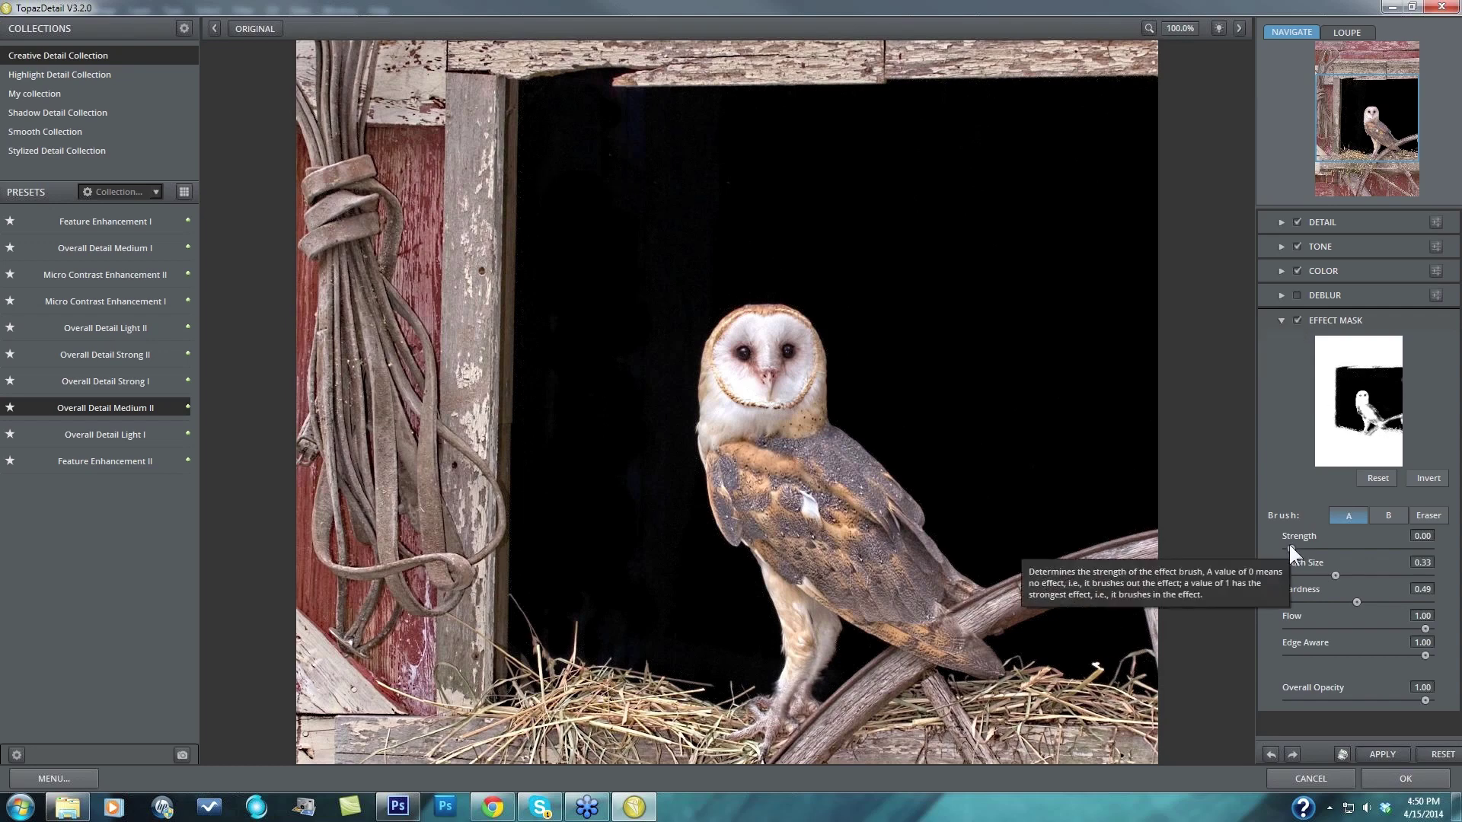
left_click_drag(1290, 546, 1290, 545)
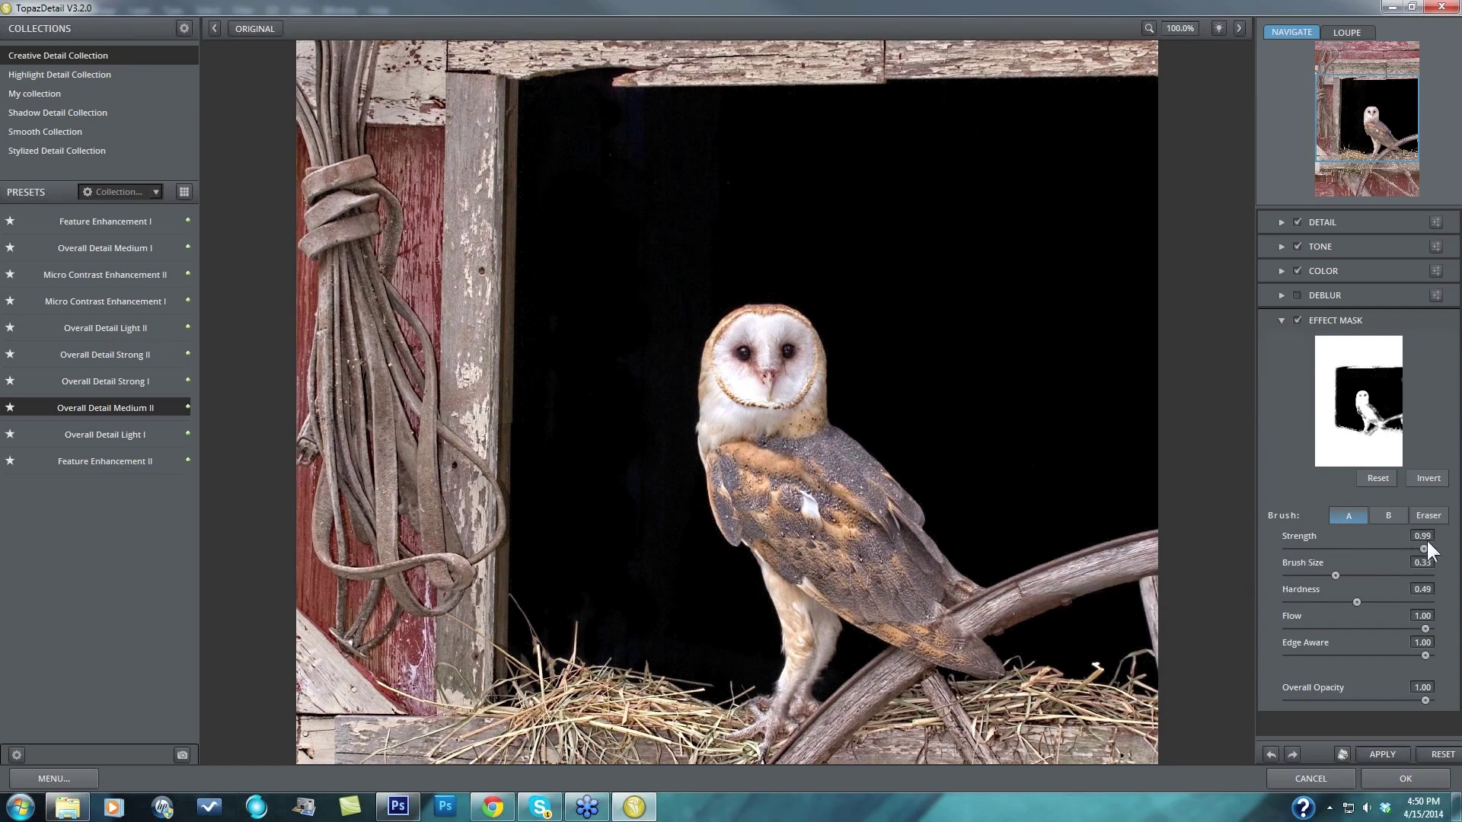
left_click_drag(1426, 543, 1435, 548)
mouse_move(1301, 574)
left_mouse_down()
mouse_move(1367, 602)
mouse_move(1300, 575)
left_mouse_up()
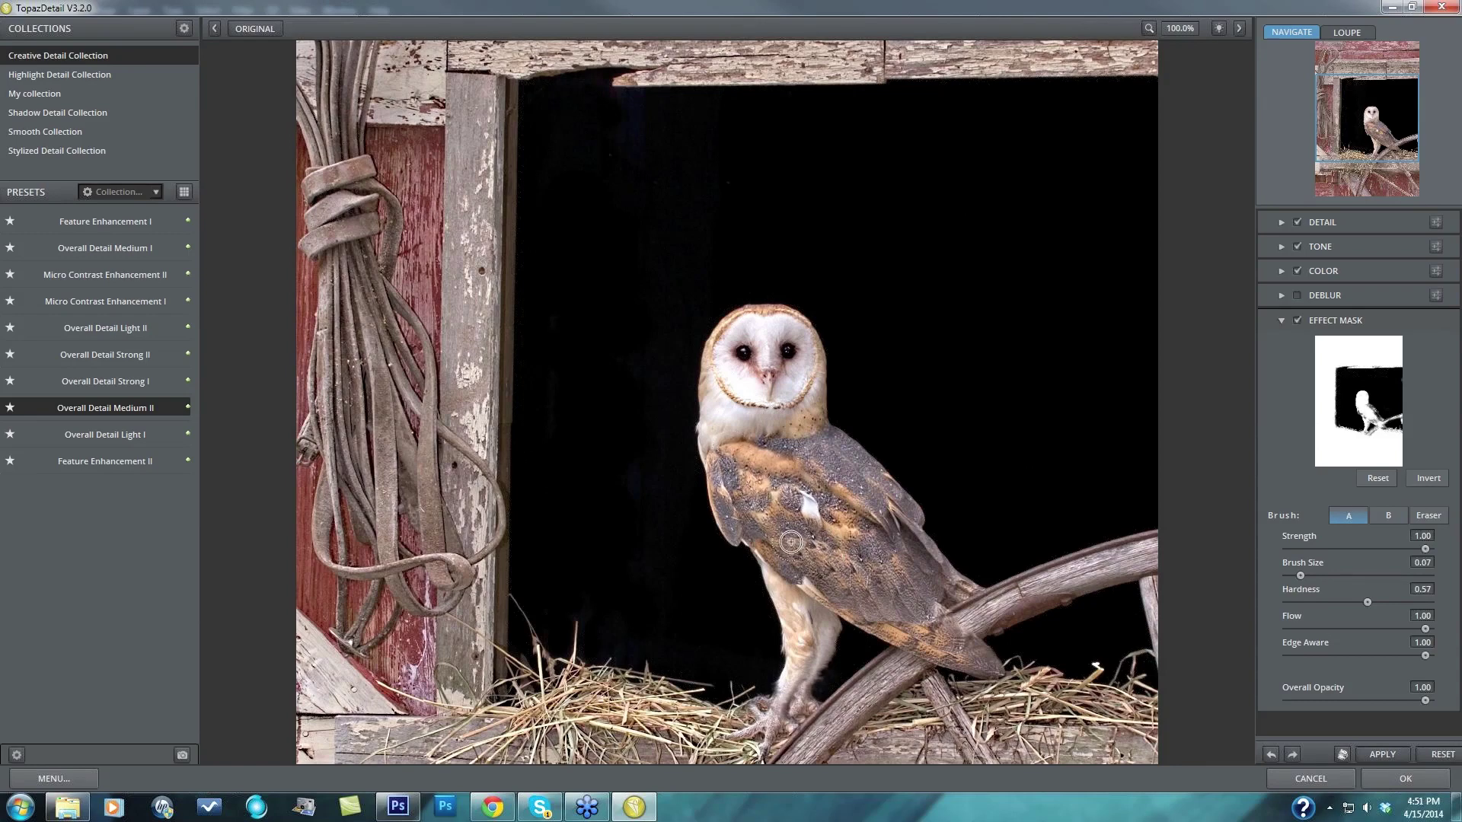
left_click(1349, 515)
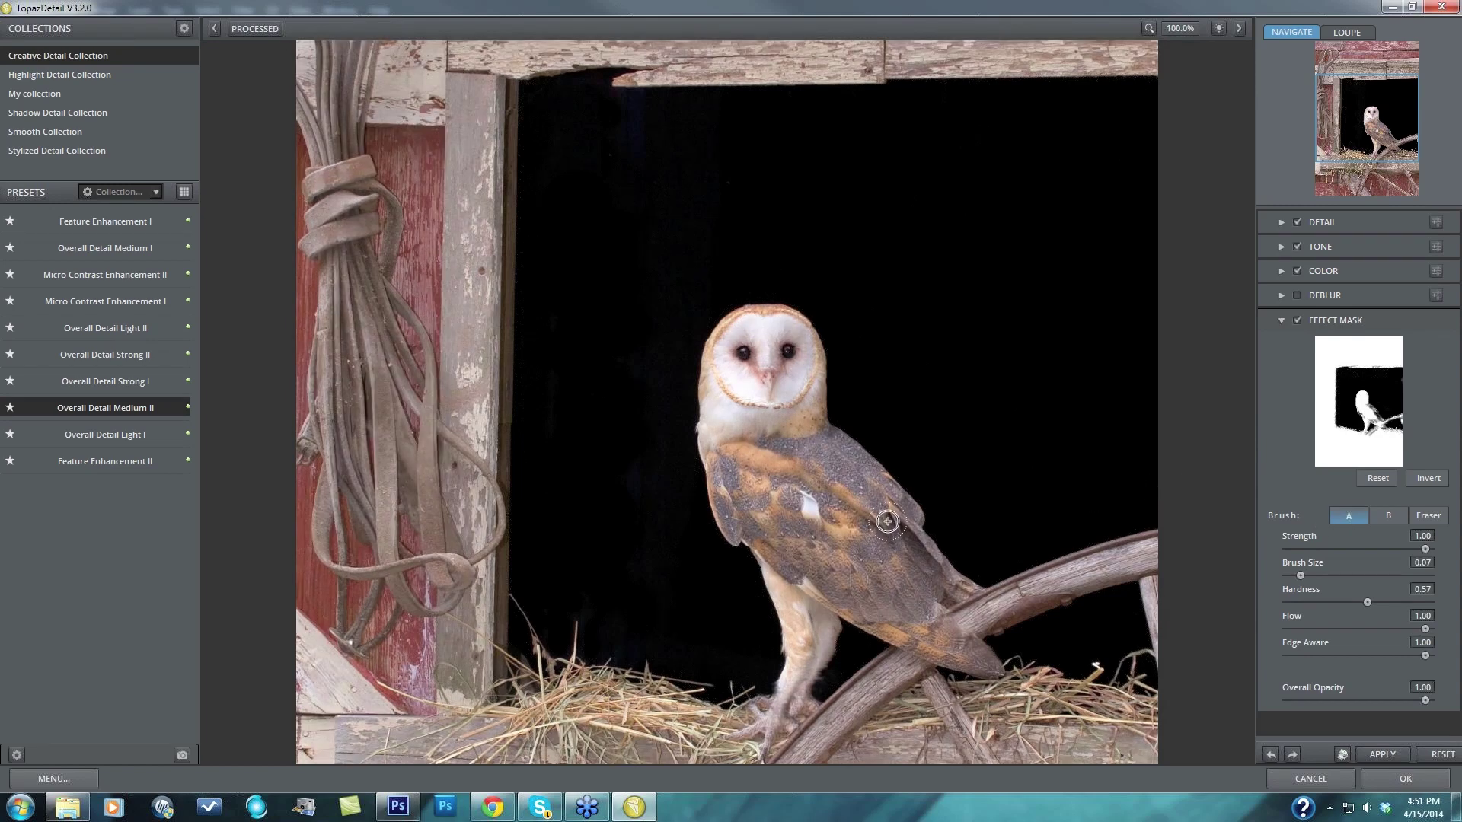